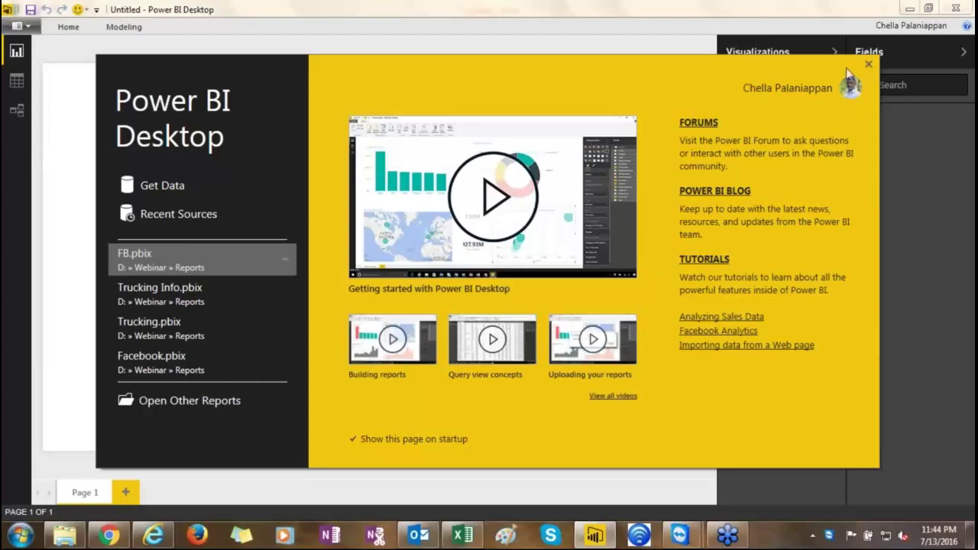
# Open the Get Data source list, then switch to the Trucking workbook in Excel at cell A4.
pyautogui.click(162, 186)
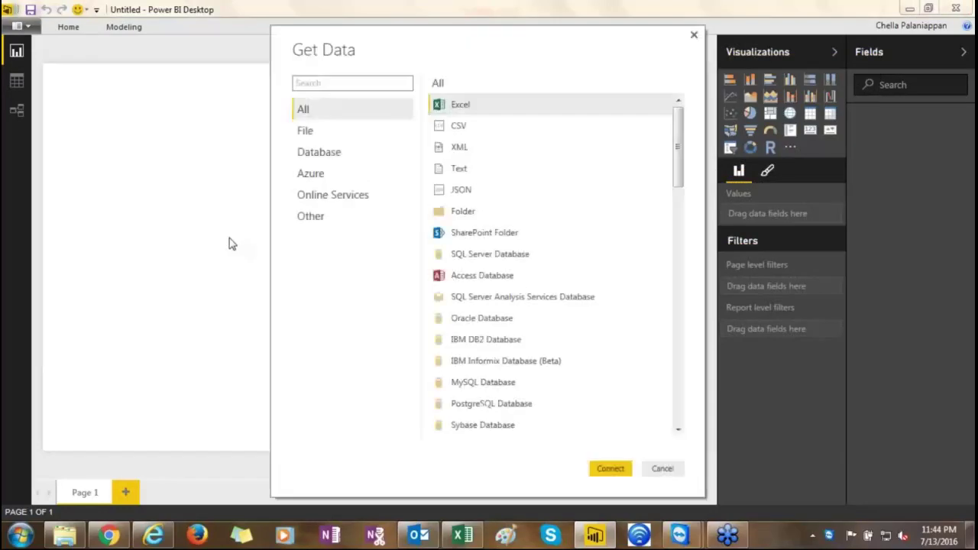
pyautogui.click(463, 536)
pyautogui.click(71, 143)
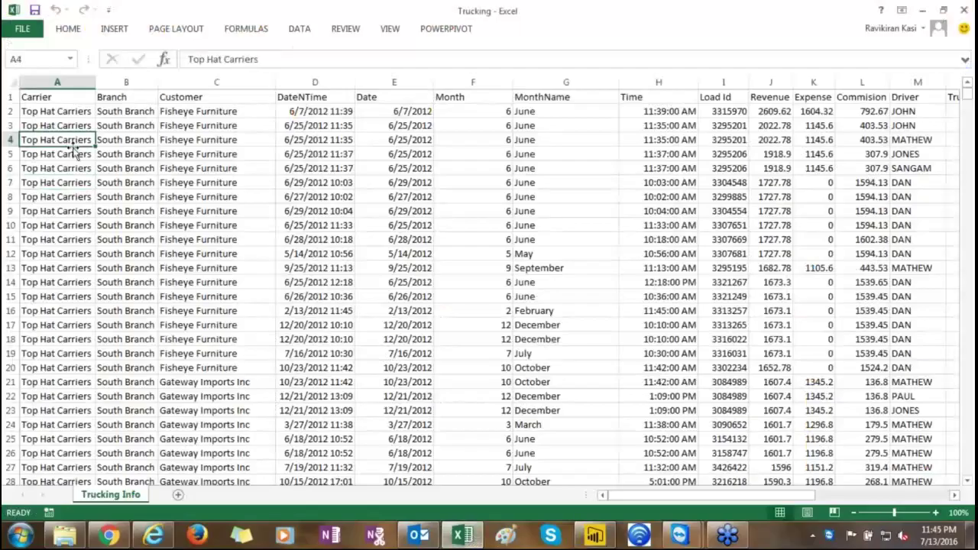
# Inspect the Trucking Info cells, including Branch, Customer, Revenue, Expense and Commision, then return to Power BI.
pyautogui.click(127, 155)
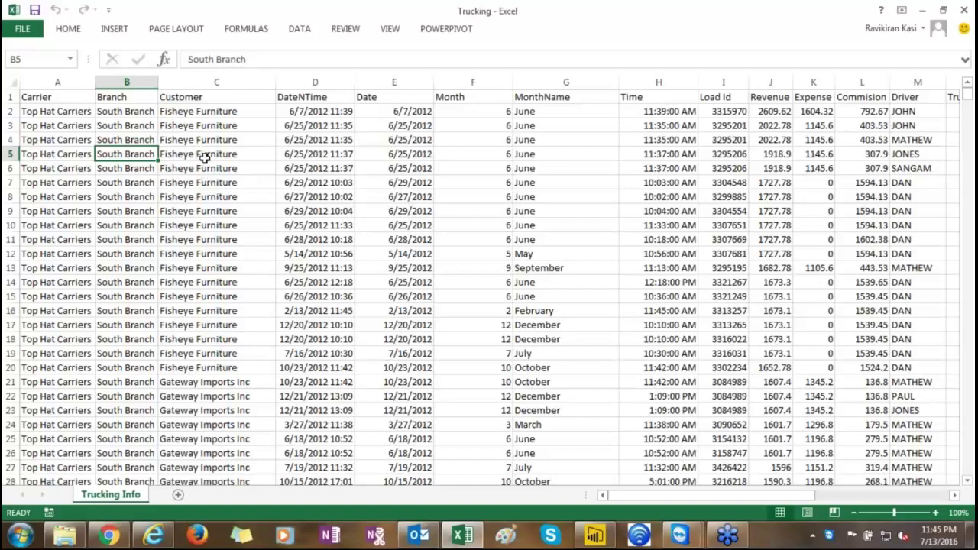
pyautogui.click(204, 157)
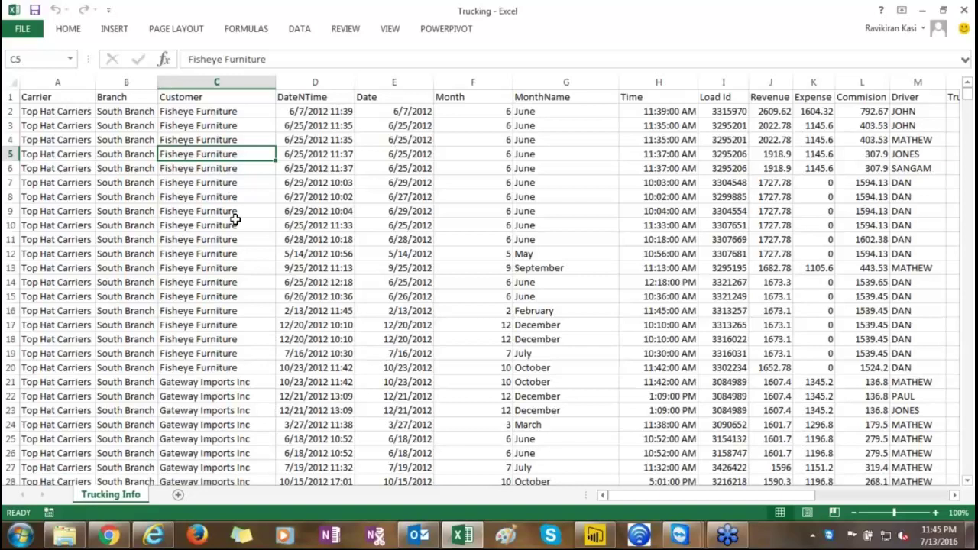
pyautogui.scroll(-2, 235, 219)
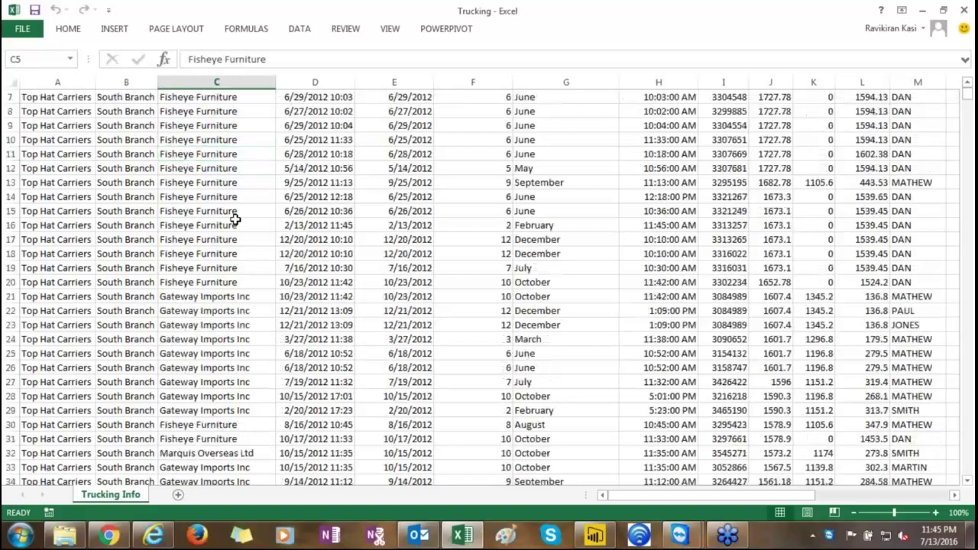
pyautogui.moveTo(721, 495); pyautogui.dragTo(783, 503)
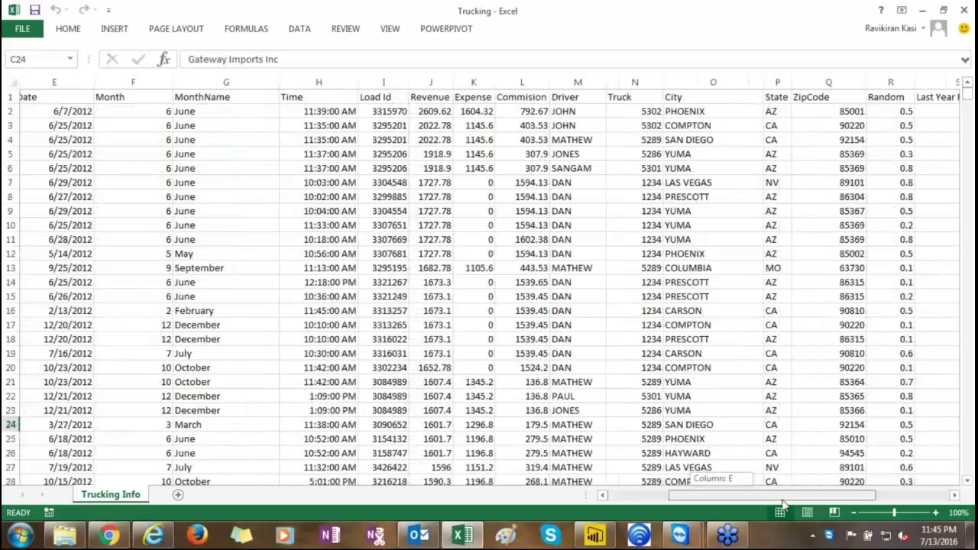
pyautogui.moveTo(783, 503); pyautogui.dragTo(811, 503)
pyautogui.click(560, 154)
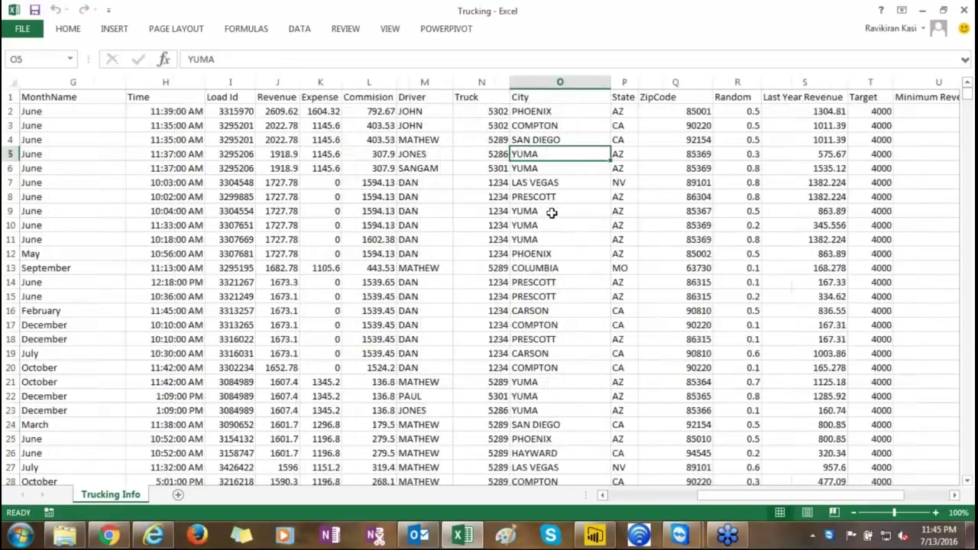
pyautogui.click(276, 111)
pyautogui.click(321, 112)
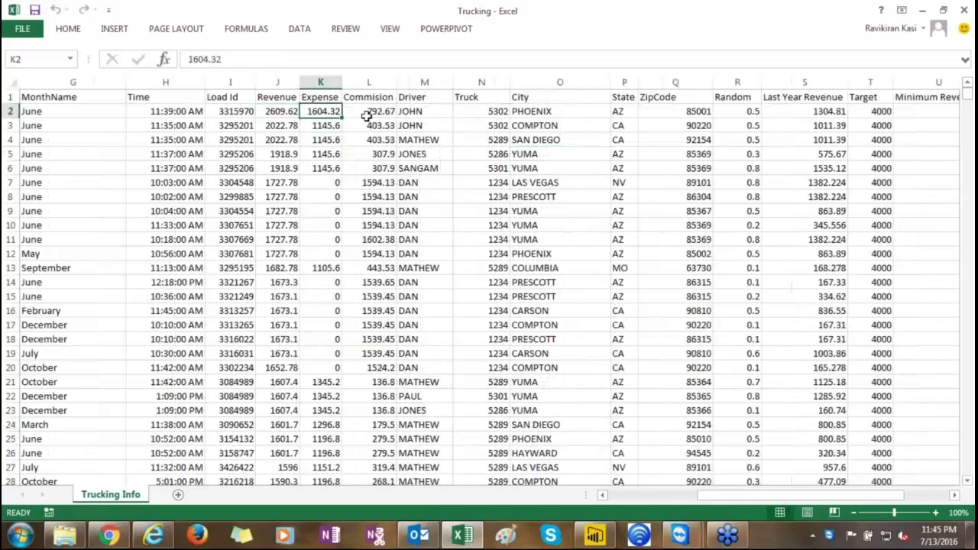
pyautogui.click(367, 113)
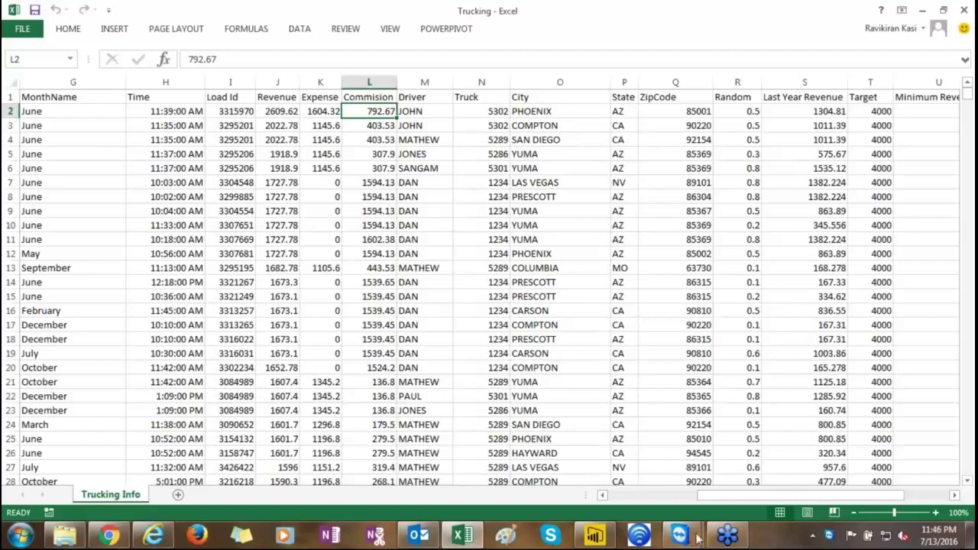
pyautogui.click(600, 537)
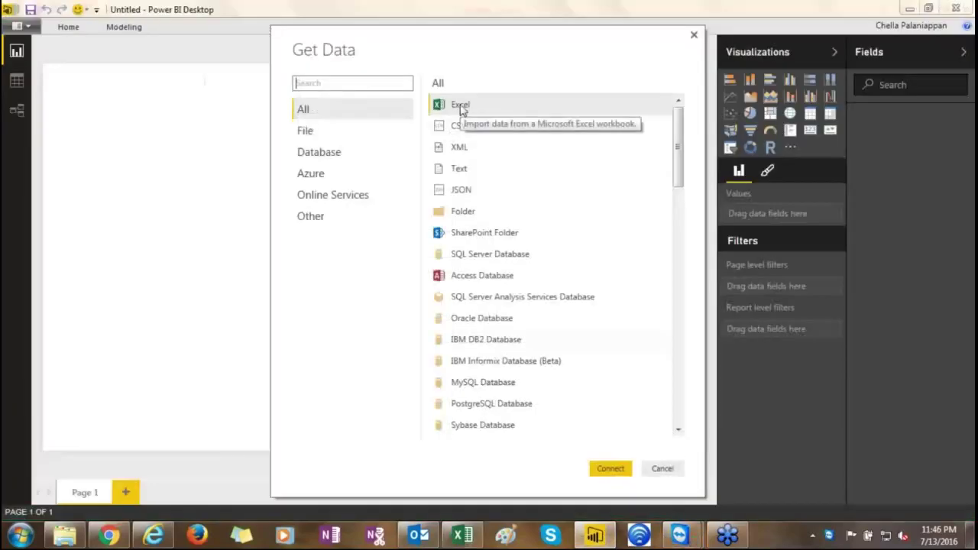
# Connect to Excel, open Webinar > Data > Trucking.xlsx, and load the Trucking Info table.
pyautogui.click(602, 471)
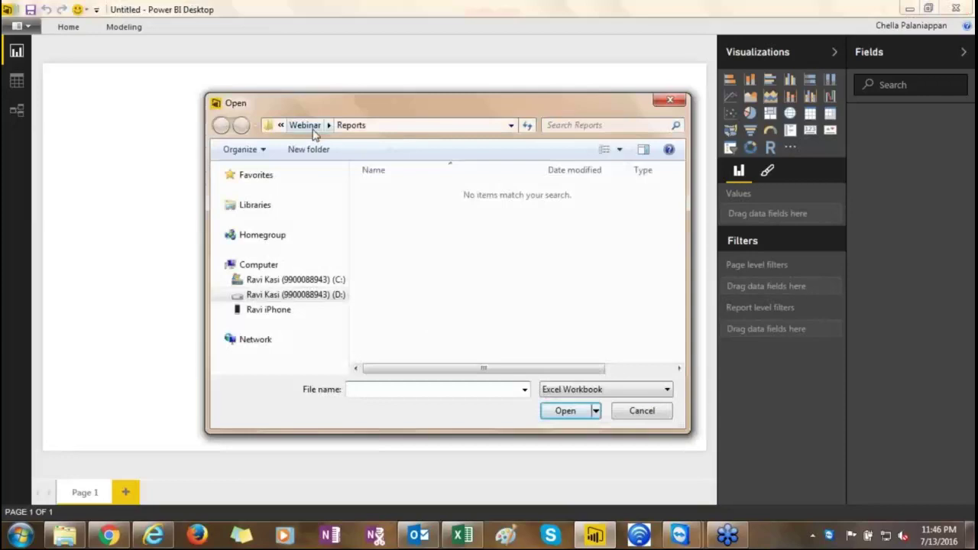
pyautogui.click(306, 126)
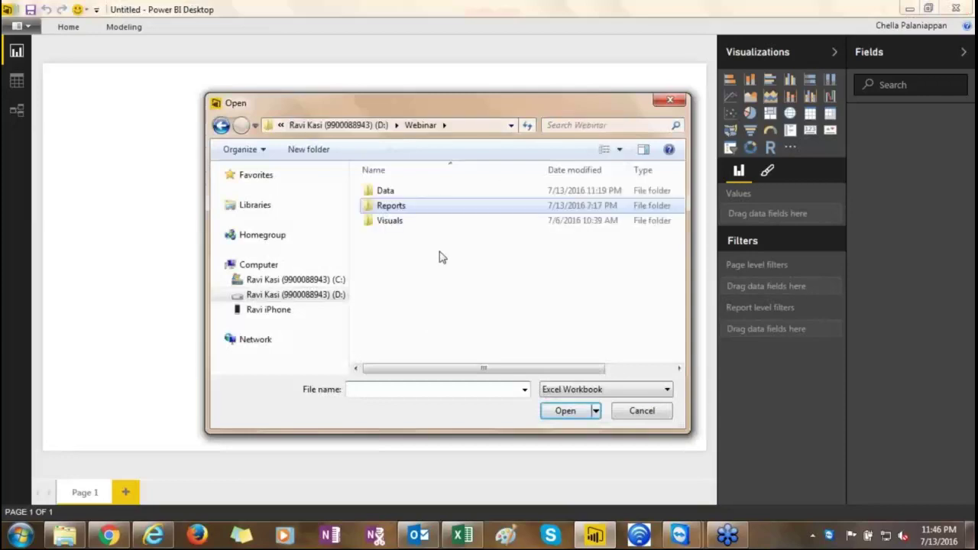
pyautogui.doubleClick(390, 190)
pyautogui.doubleClick(409, 212)
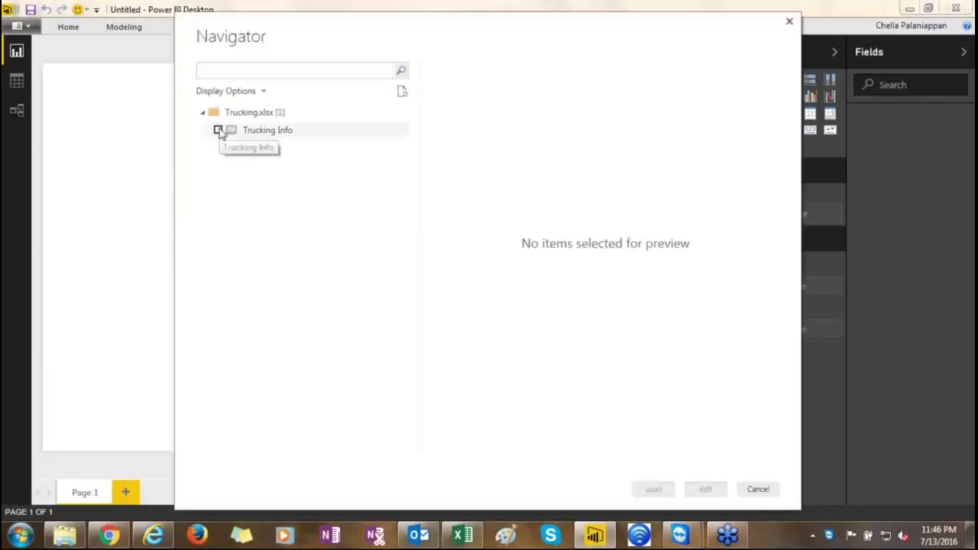
pyautogui.click(217, 130)
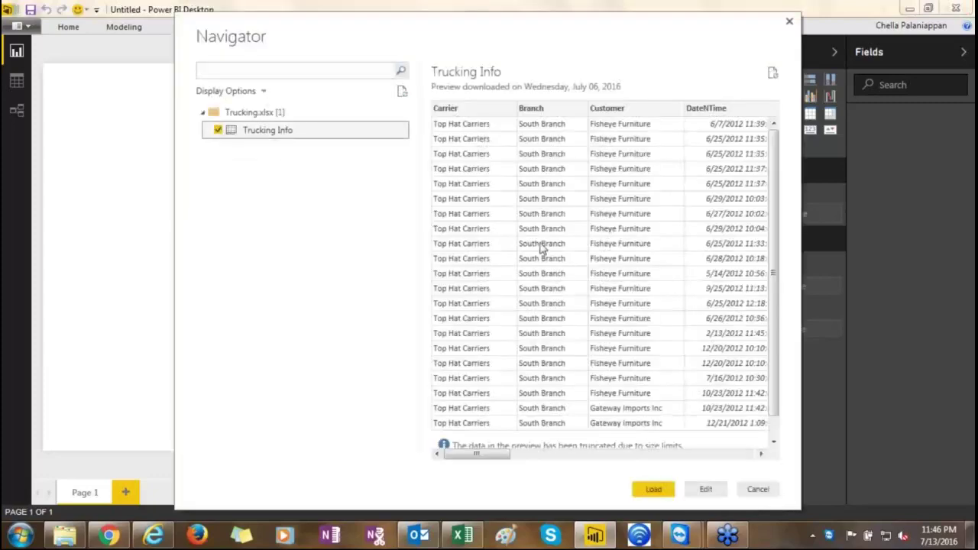
pyautogui.click(647, 491)
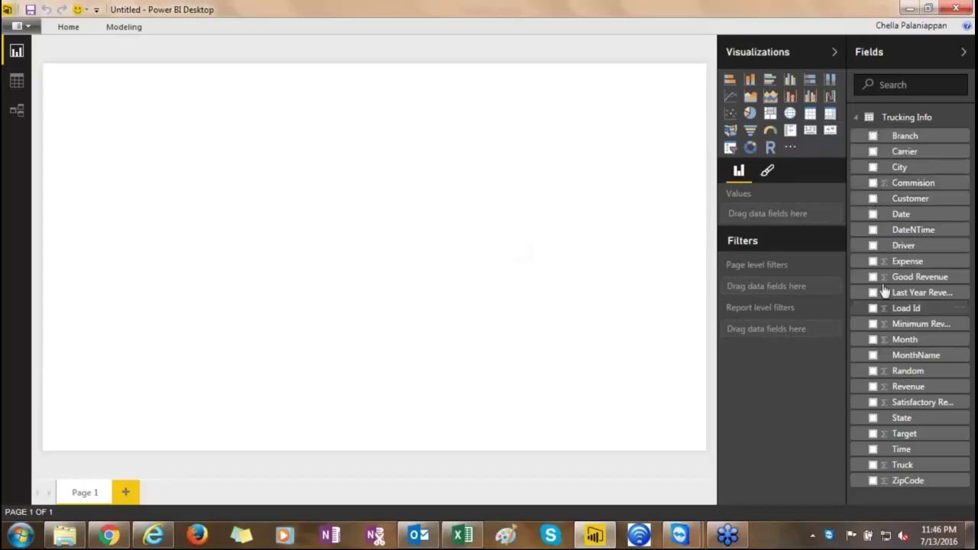
# Build a donut chart from the Customer and Revenue fields of Trucking Info.
pyautogui.click(873, 199)
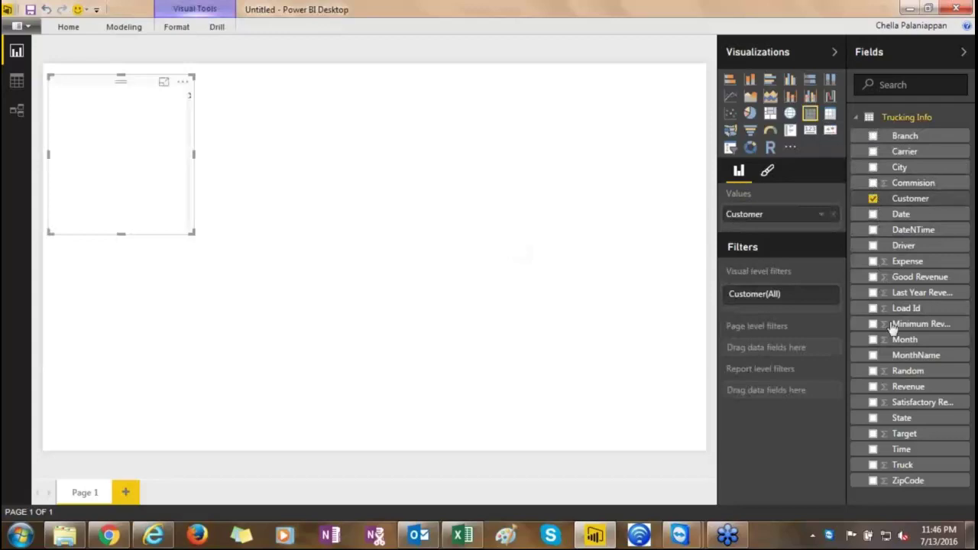
pyautogui.click(874, 387)
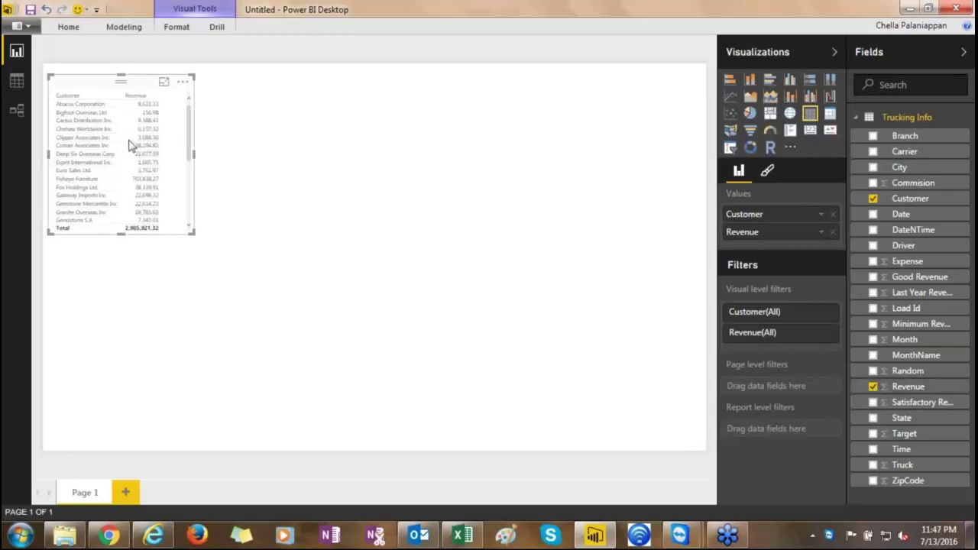
pyautogui.click(749, 150)
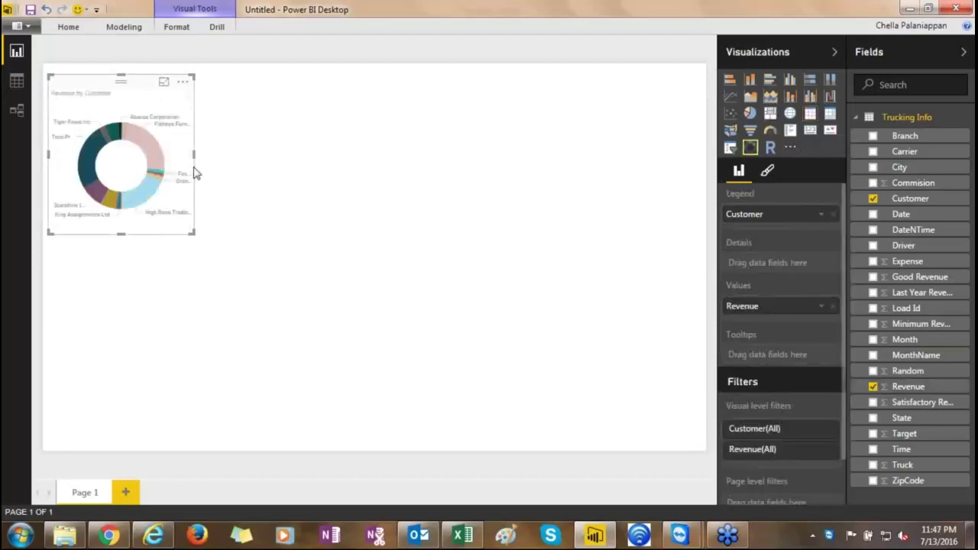
pyautogui.click(307, 166)
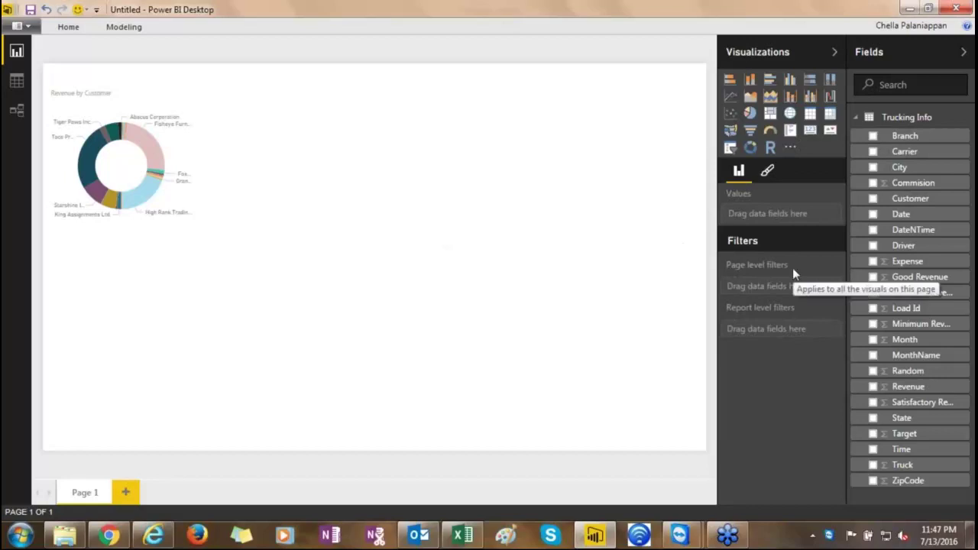
# Place a stacked area chart beside the donut with MonthName, Revenue, Expense and Commision.
pyautogui.click(773, 102)
pyautogui.moveTo(166, 236); pyautogui.dragTo(334, 178)
pyautogui.moveTo(288, 148); pyautogui.dragTo(276, 92)
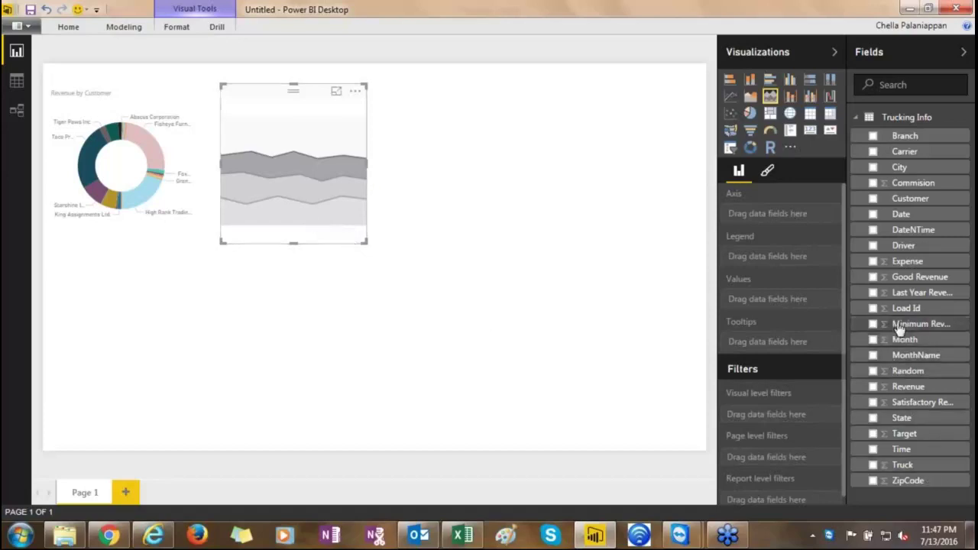
pyautogui.click(873, 357)
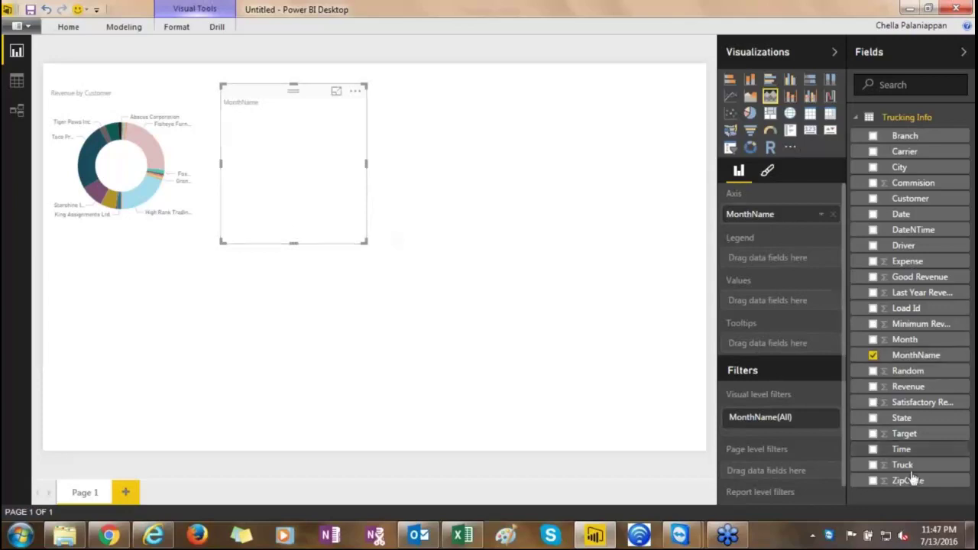
pyautogui.click(873, 387)
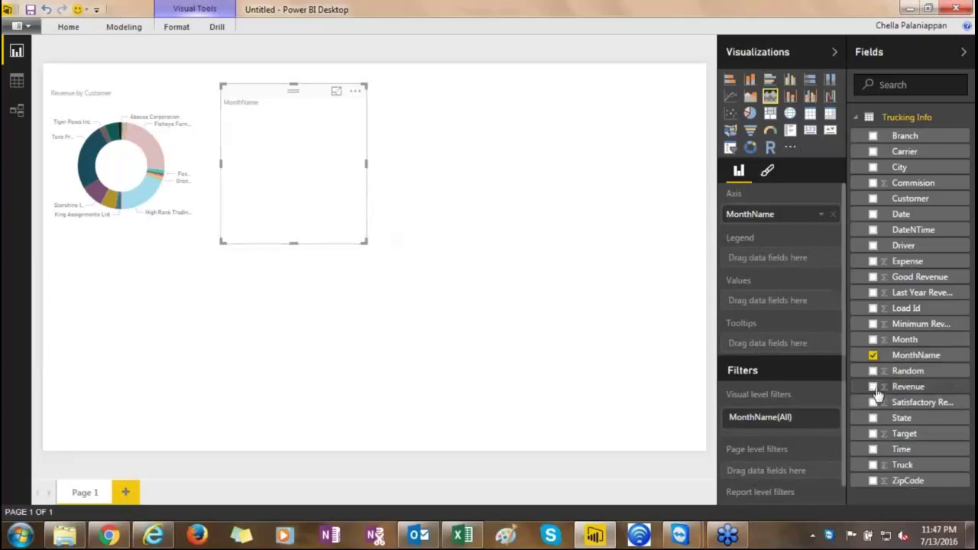
pyautogui.click(873, 262)
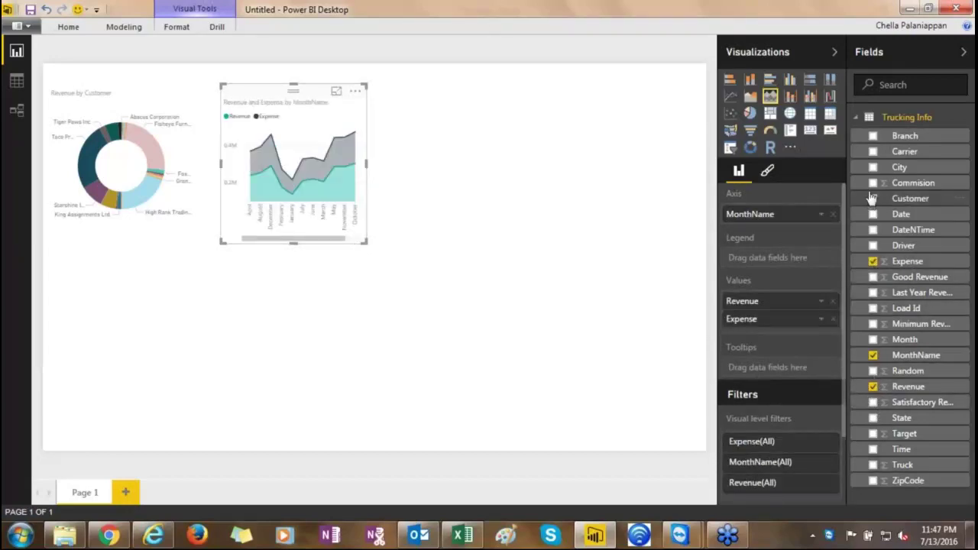
pyautogui.click(872, 183)
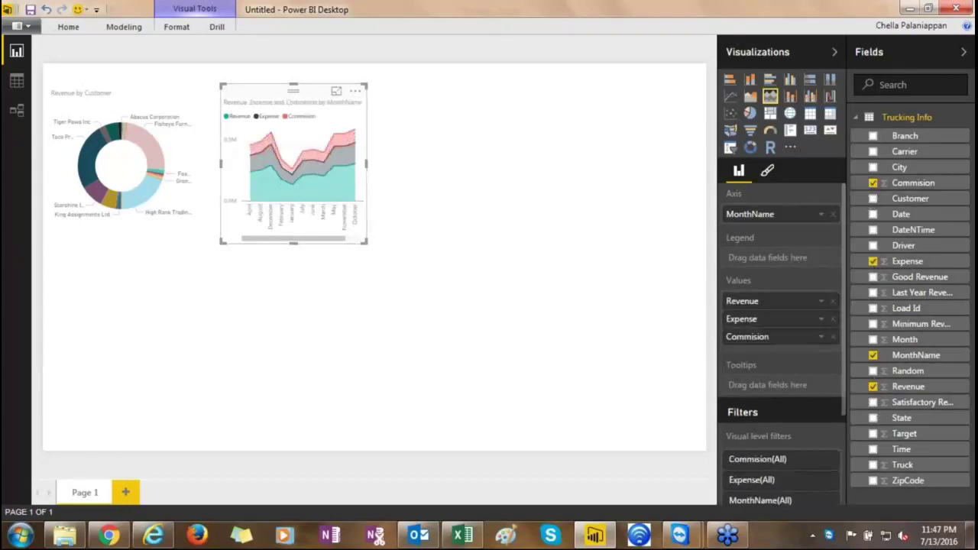
# Widen the monthly area chart by dragging its right edge.
pyautogui.click(446, 164)
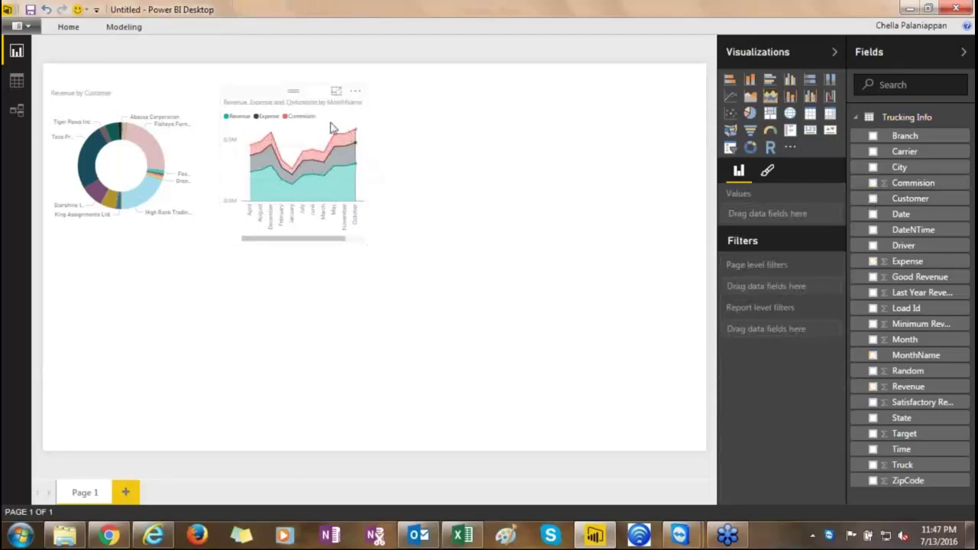
pyautogui.moveTo(367, 163); pyautogui.dragTo(491, 164)
pyautogui.moveTo(331, 198)
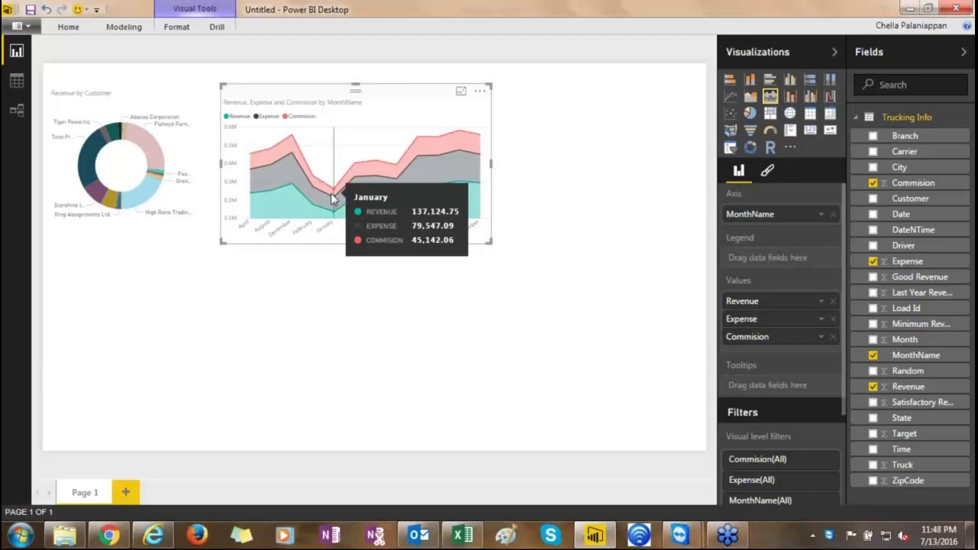
pyautogui.click(695, 175)
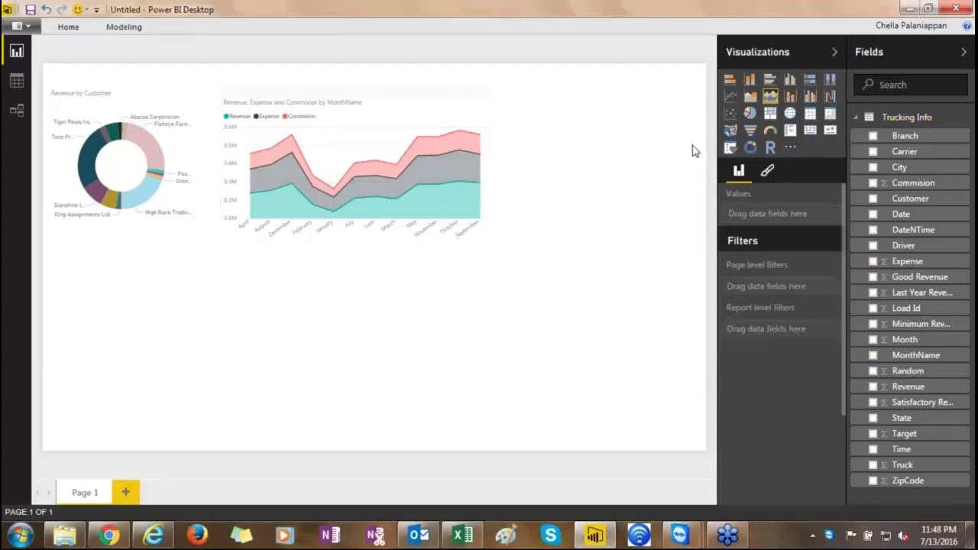
# Add a column chart at the top-right of the page showing Revenue by Driver.
pyautogui.click(750, 80)
pyautogui.moveTo(120, 243); pyautogui.dragTo(570, 87)
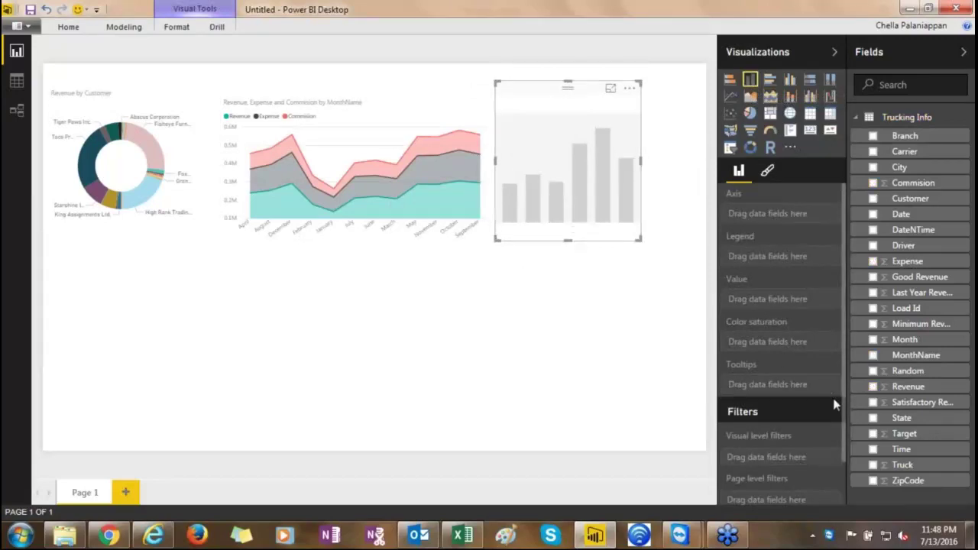
pyautogui.click(874, 246)
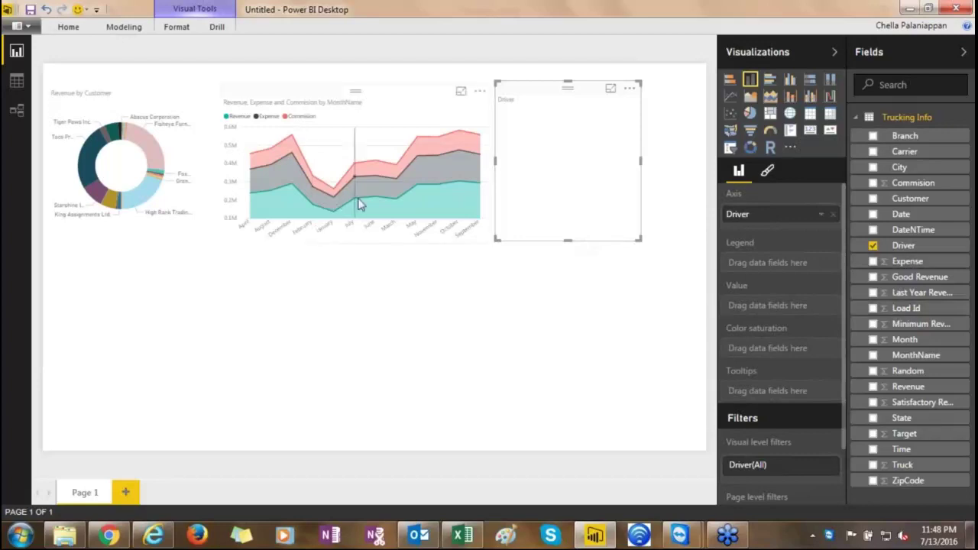
pyautogui.click(874, 389)
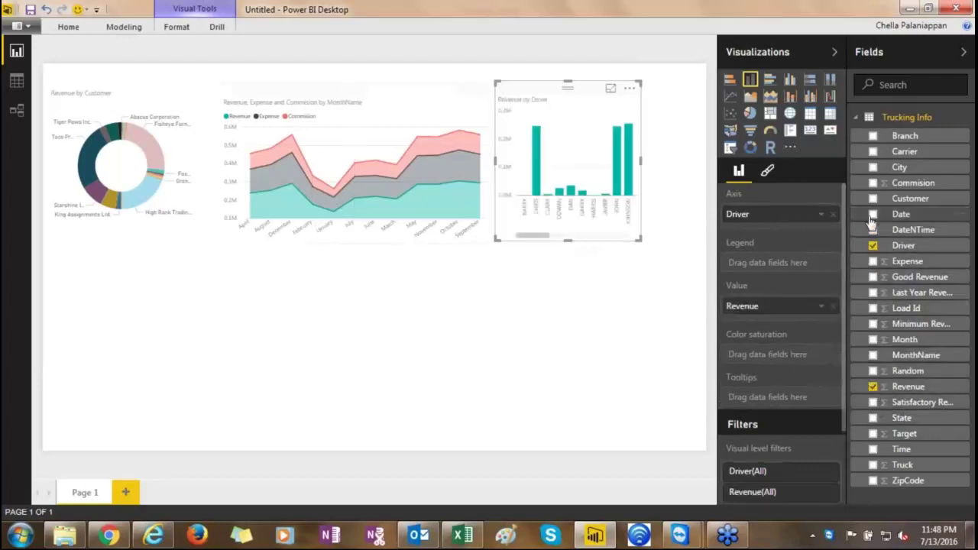
# Stack Expense and Commision onto the driver columns and widen the chart to the right edge.
pyautogui.click(873, 262)
pyautogui.moveTo(540, 169)
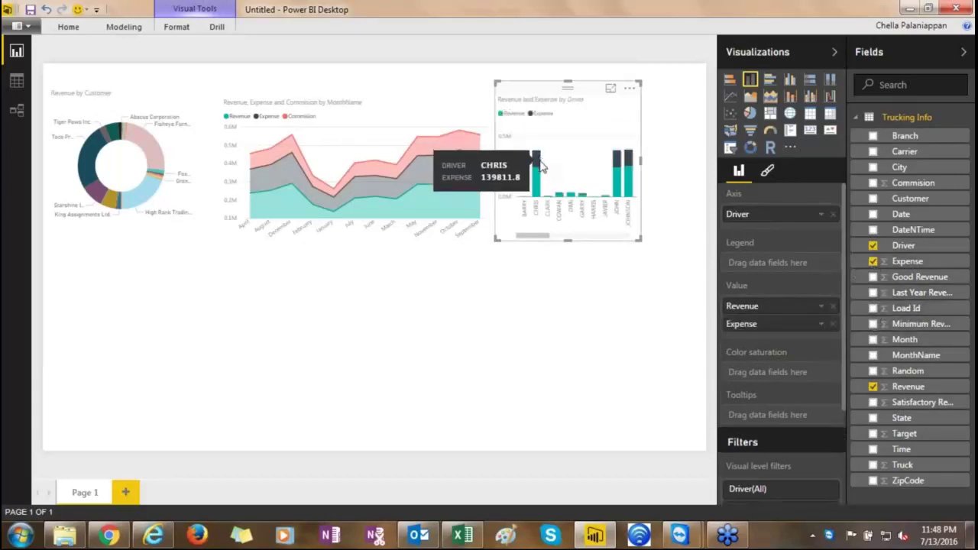
pyautogui.click(873, 183)
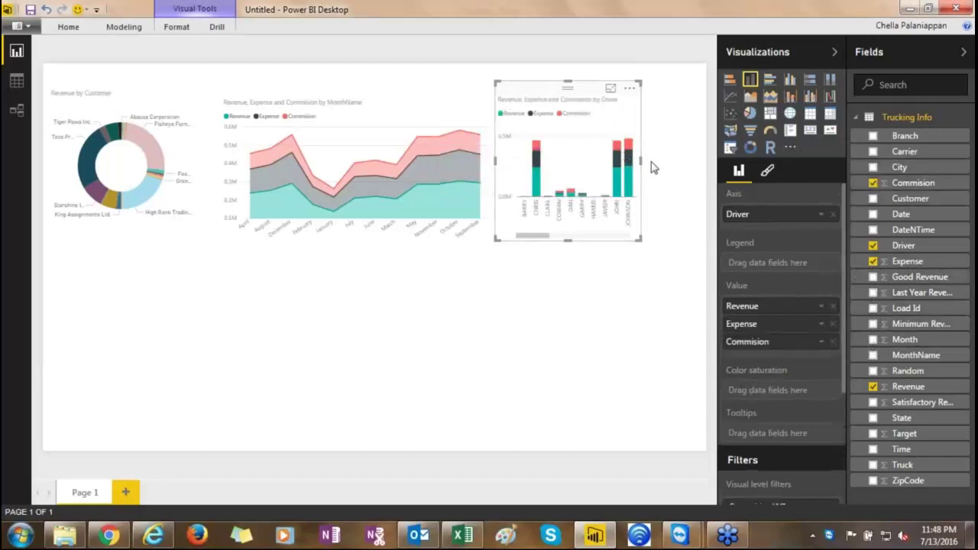
pyautogui.moveTo(642, 161); pyautogui.dragTo(704, 162)
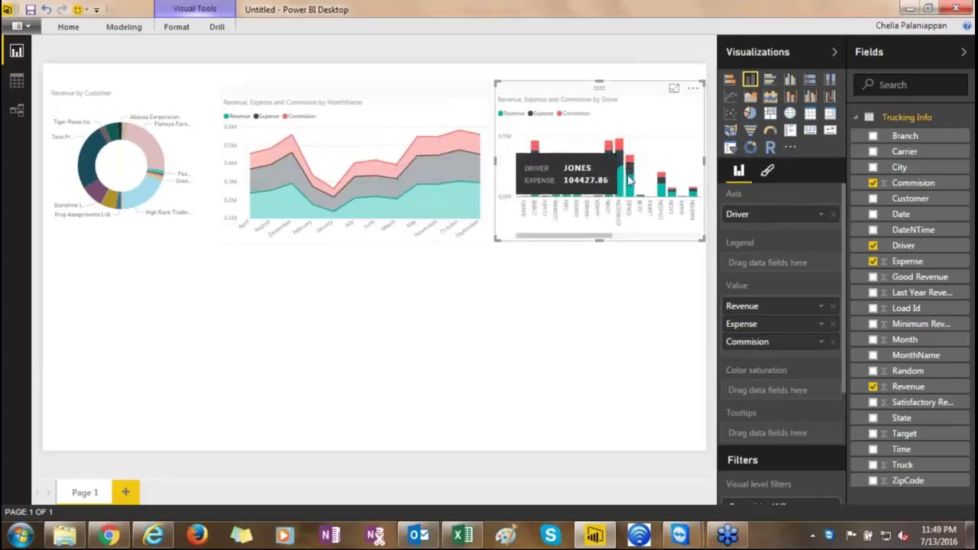
pyautogui.click(588, 353)
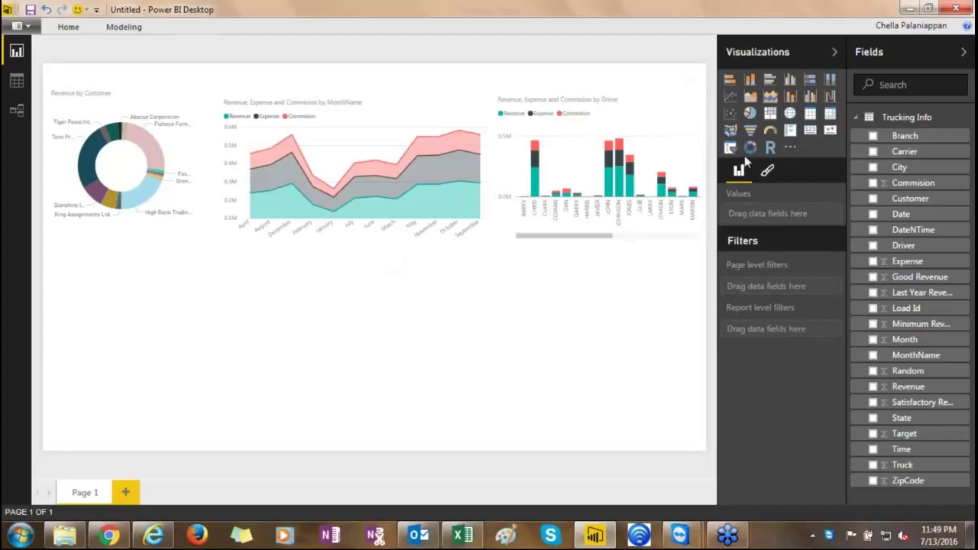
# Add an enlarged map below the donut plotting City sized by Revenue.
pyautogui.click(790, 113)
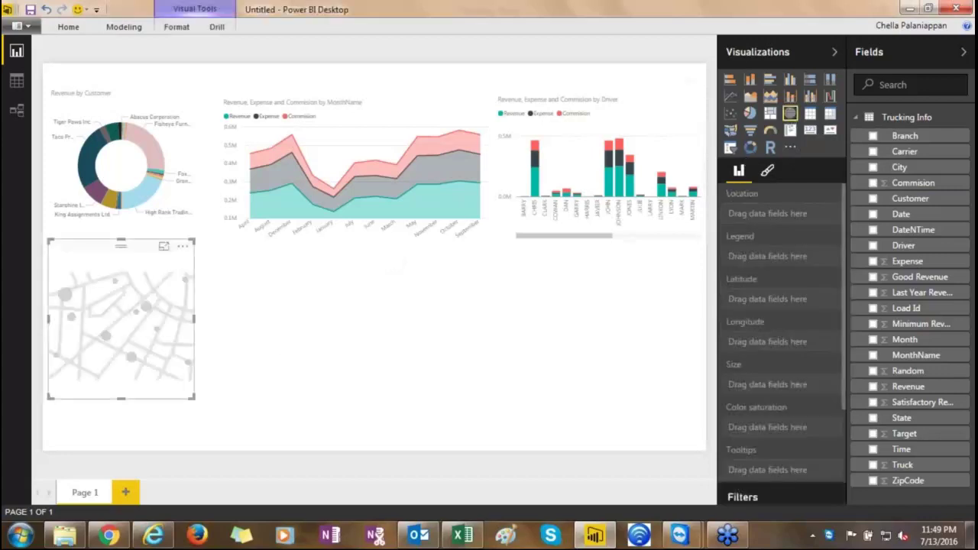
pyautogui.moveTo(194, 397); pyautogui.dragTo(309, 443)
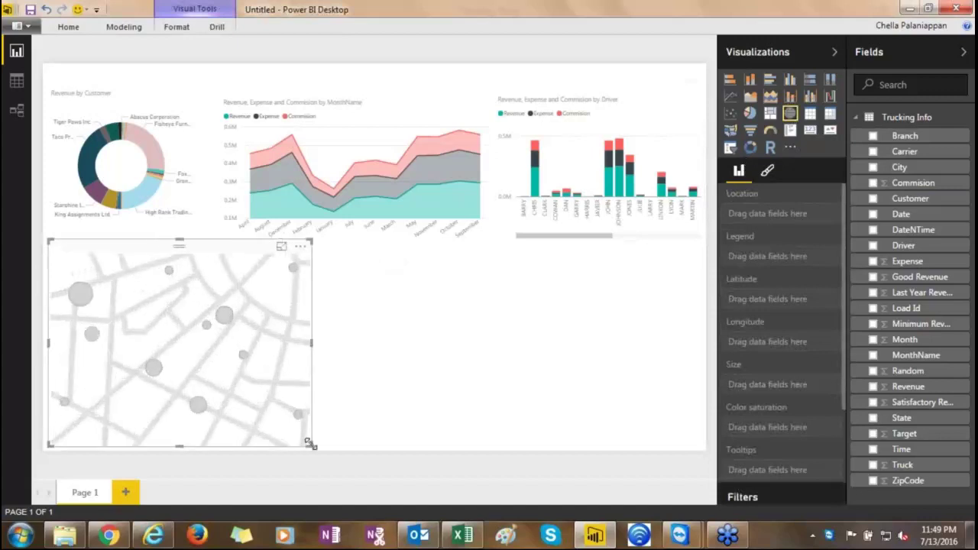
pyautogui.click(873, 169)
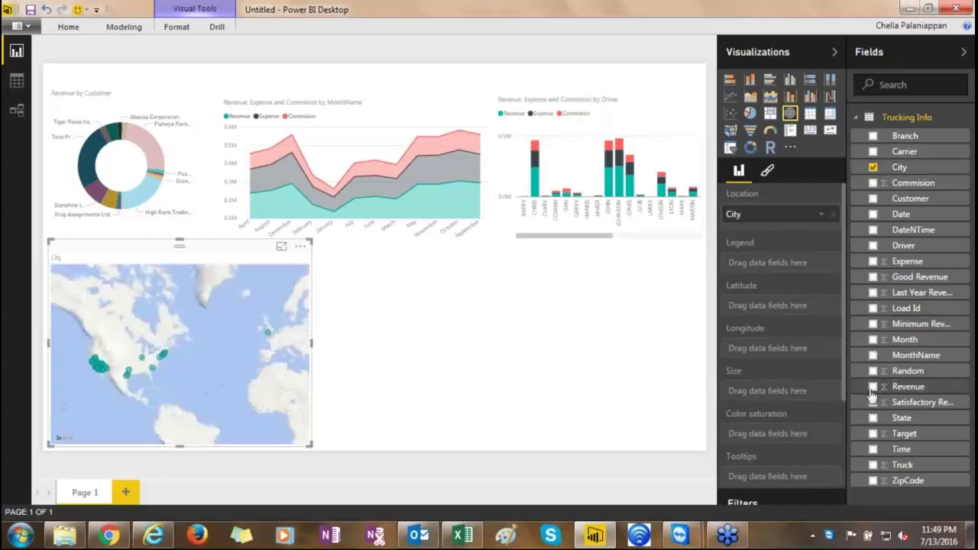
pyautogui.click(872, 388)
# Zoom and pan the map to the Los Angeles through San Diego area.
pyautogui.moveTo(48, 351)
pyautogui.mouseDown()
pyautogui.moveTo(244, 353)
pyautogui.moveTo(6, 348)
pyautogui.moveTo(45, 348)
pyautogui.mouseUp()
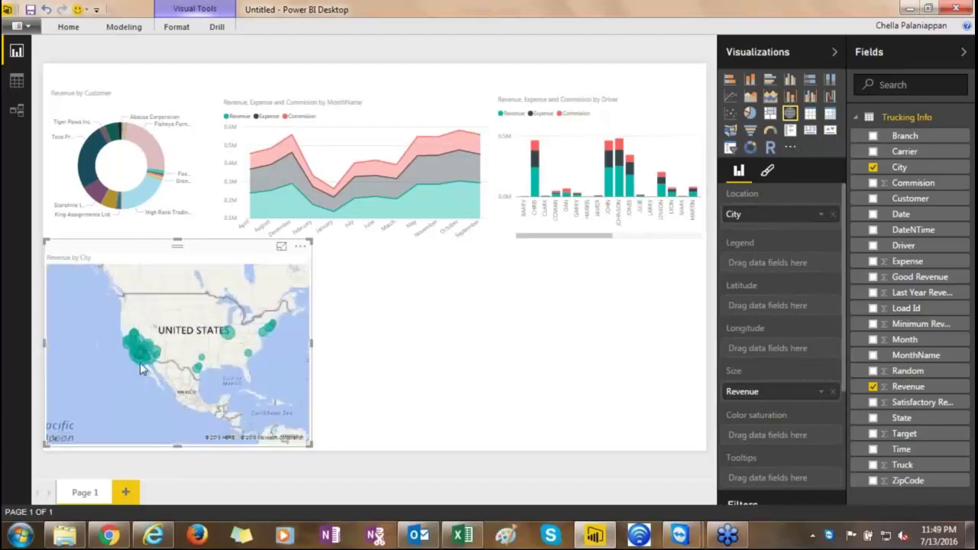
pyautogui.scroll(5, 140, 370)
pyautogui.scroll(-3, 141, 365)
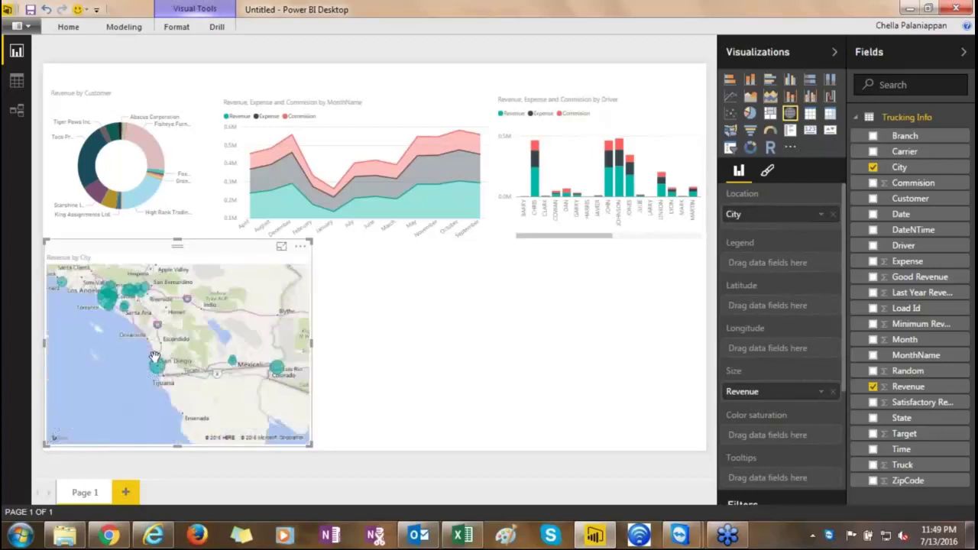
pyautogui.scroll(3, 114, 324)
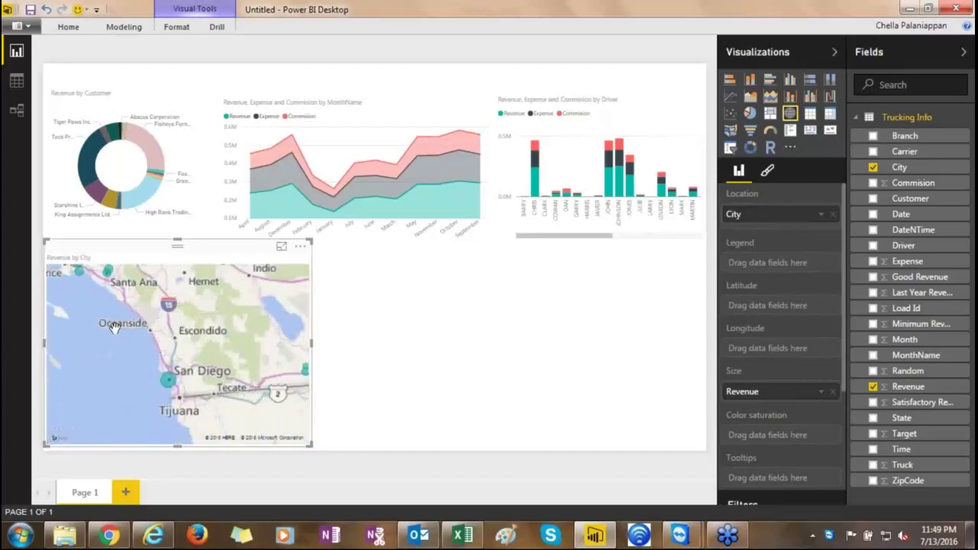
pyautogui.scroll(1, 111, 315)
pyautogui.moveTo(110, 315); pyautogui.dragTo(108, 390)
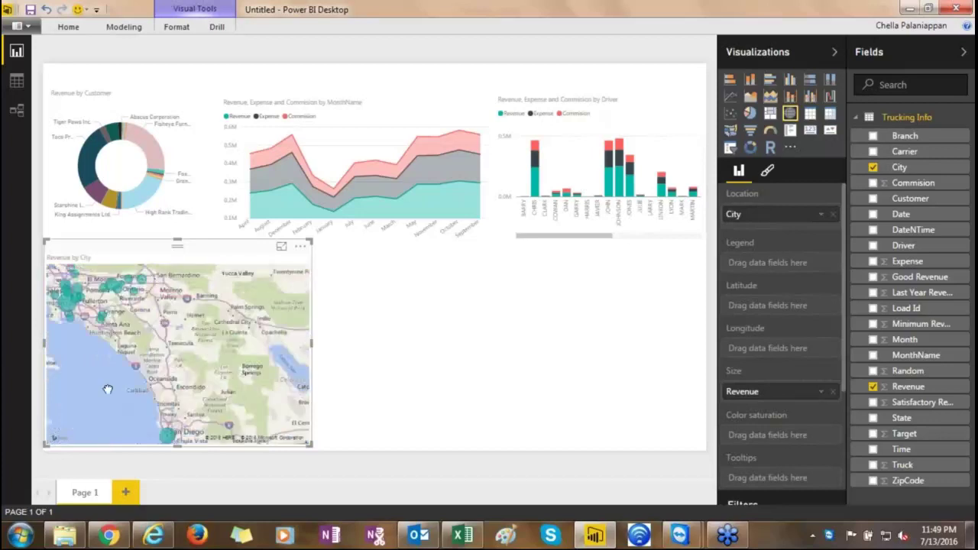
pyautogui.scroll(2, 116, 380)
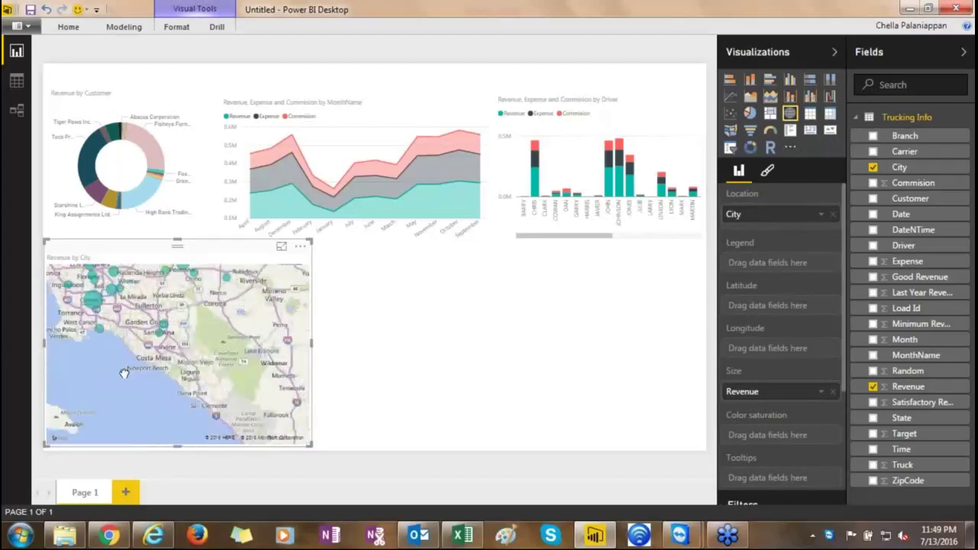
pyautogui.moveTo(124, 373); pyautogui.dragTo(130, 396)
pyautogui.moveTo(120, 357); pyautogui.dragTo(125, 379)
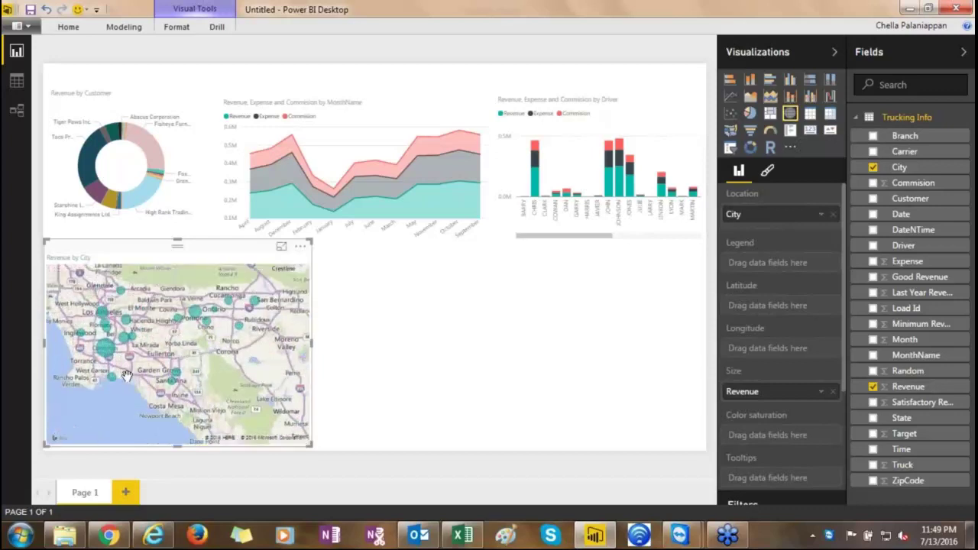
pyautogui.click(461, 348)
# Add a line and clustered column chart beside the map with MonthName, Revenue and Expense.
pyautogui.click(792, 98)
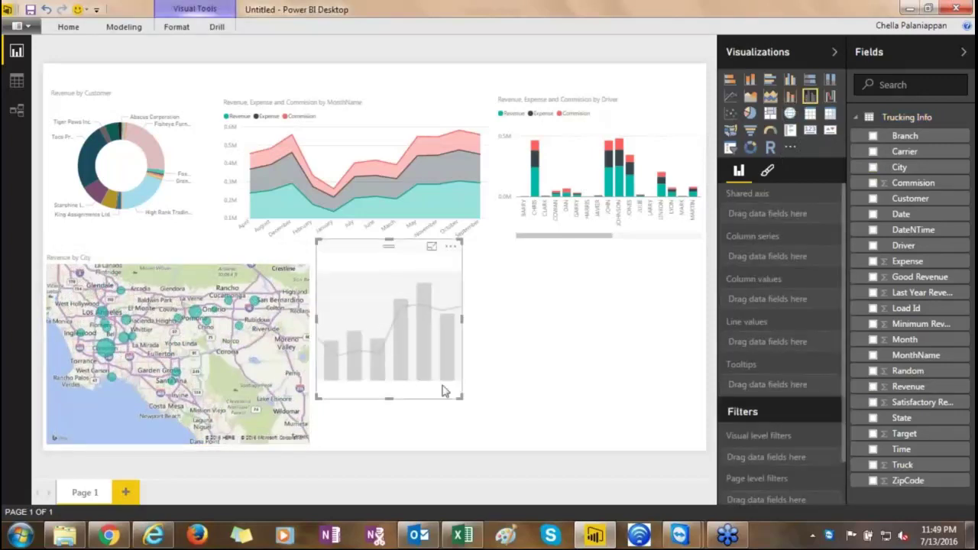
pyautogui.moveTo(459, 397); pyautogui.dragTo(704, 451)
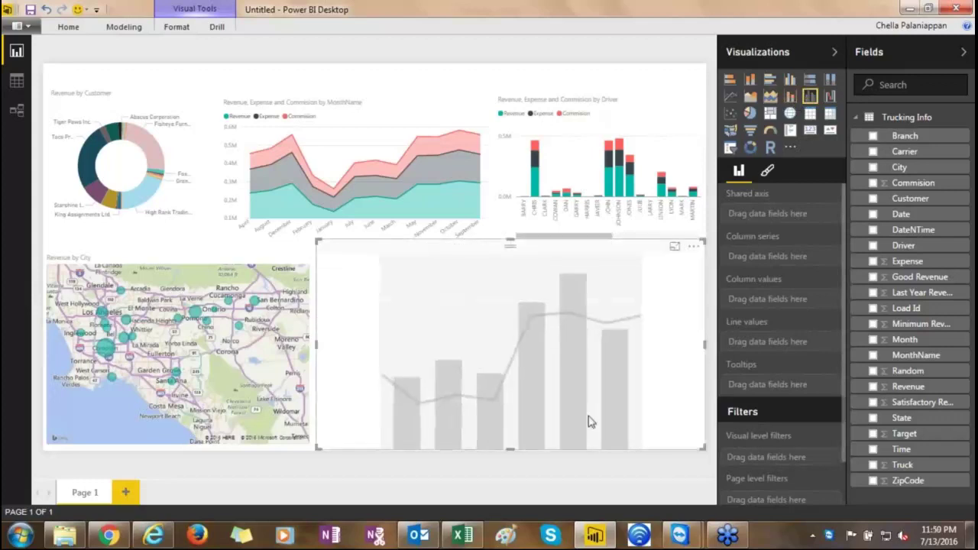
pyautogui.click(873, 355)
pyautogui.click(874, 387)
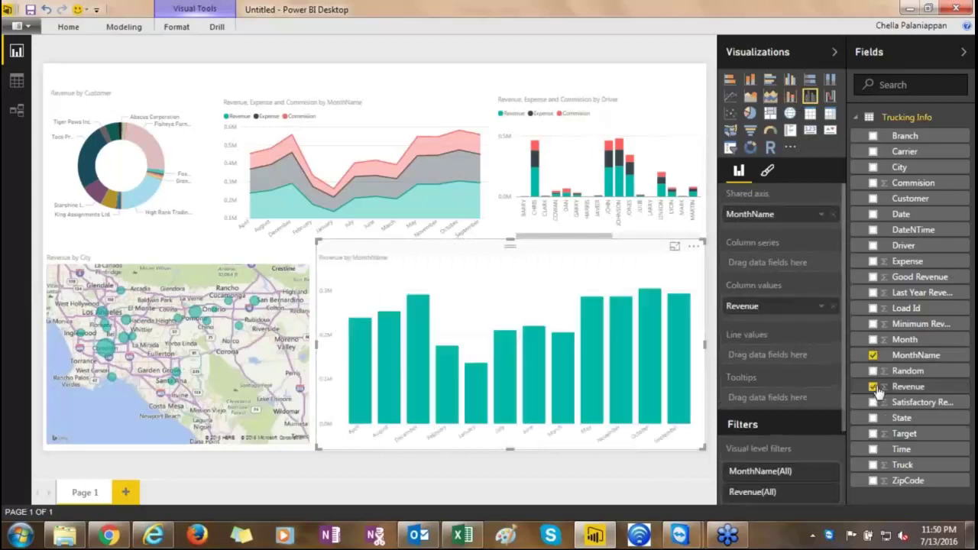
pyautogui.click(873, 261)
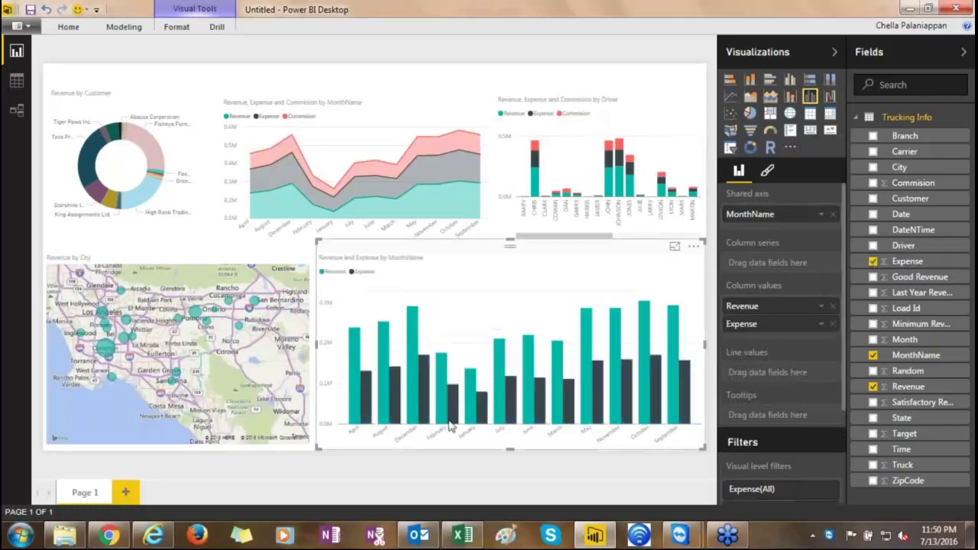
# Add Last Year Revenue to the column values, then remove it again.
pyautogui.moveTo(451, 415)
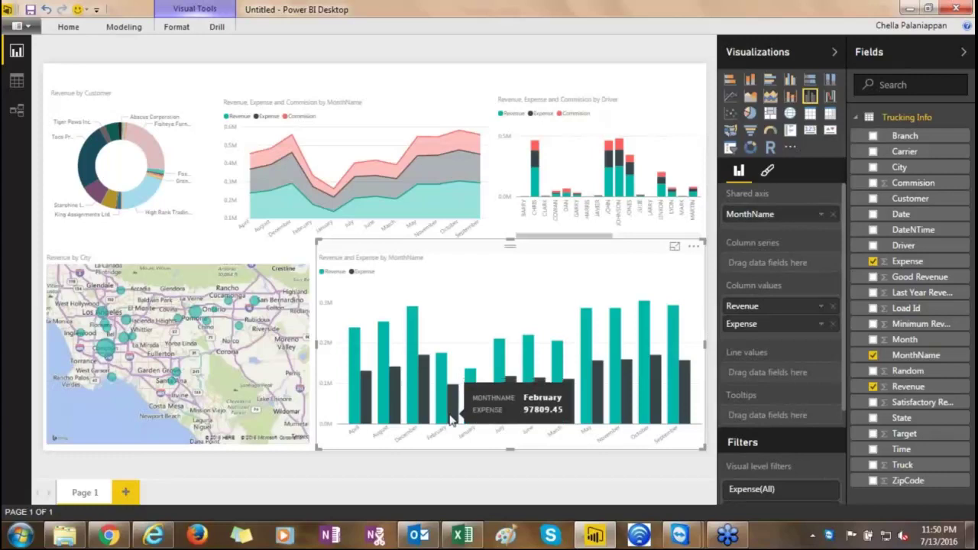
pyautogui.click(874, 294)
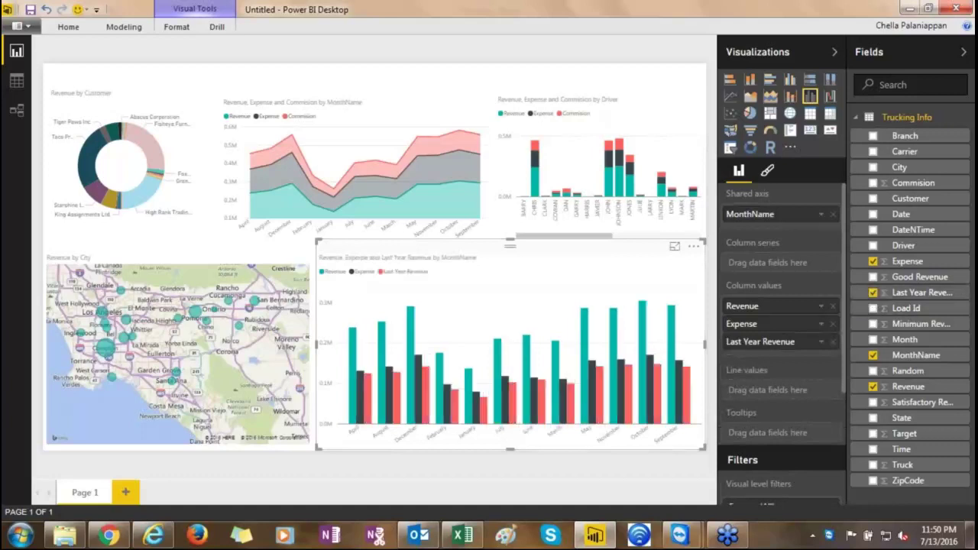
pyautogui.click(833, 341)
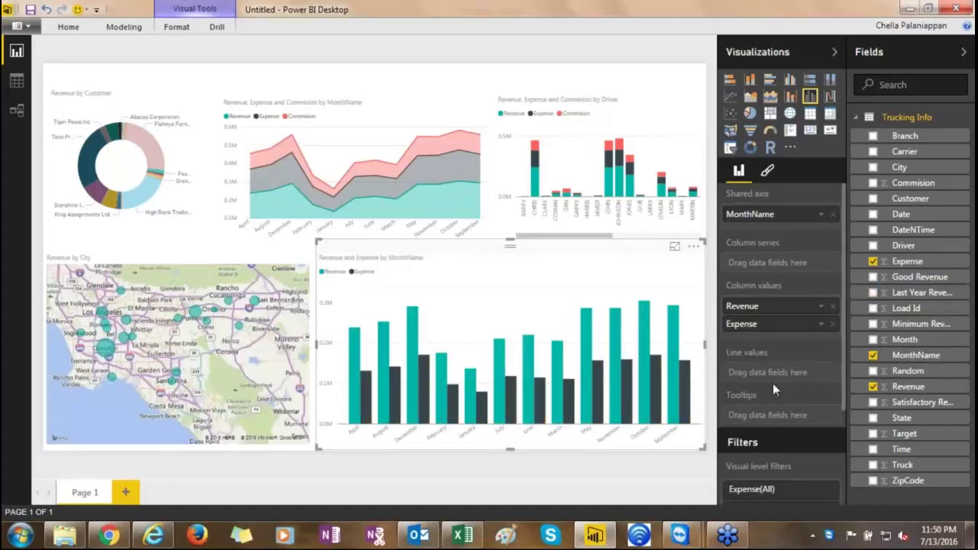
pyautogui.moveTo(520, 410)
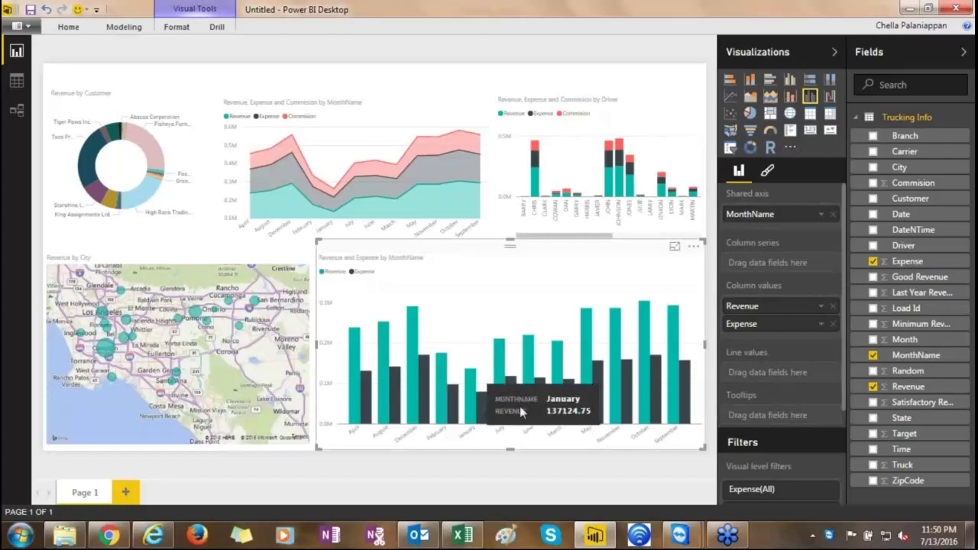
# Put Last Year Revenue in the Line values and narrow the combo chart from its left edge.
pyautogui.moveTo(921, 294); pyautogui.dragTo(790, 374)
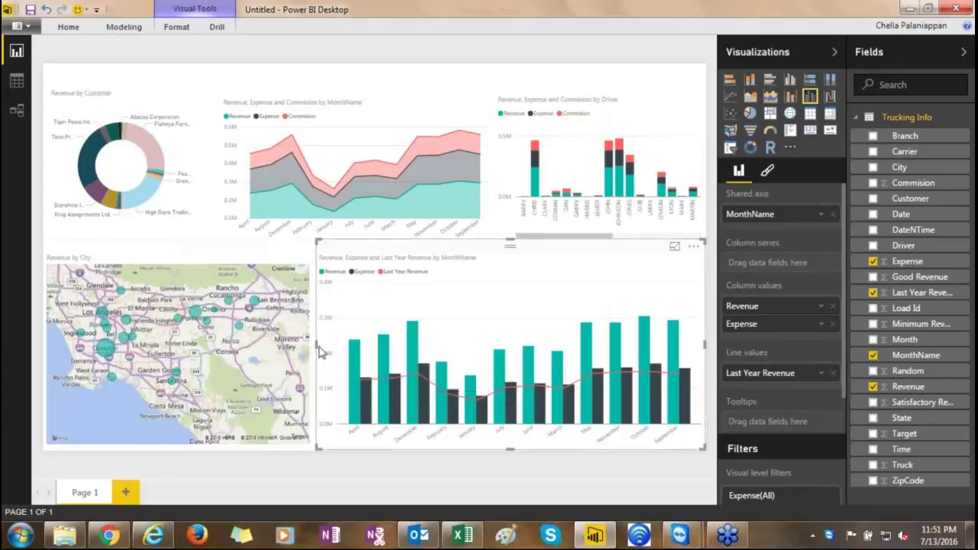
pyautogui.moveTo(321, 351); pyautogui.dragTo(376, 353)
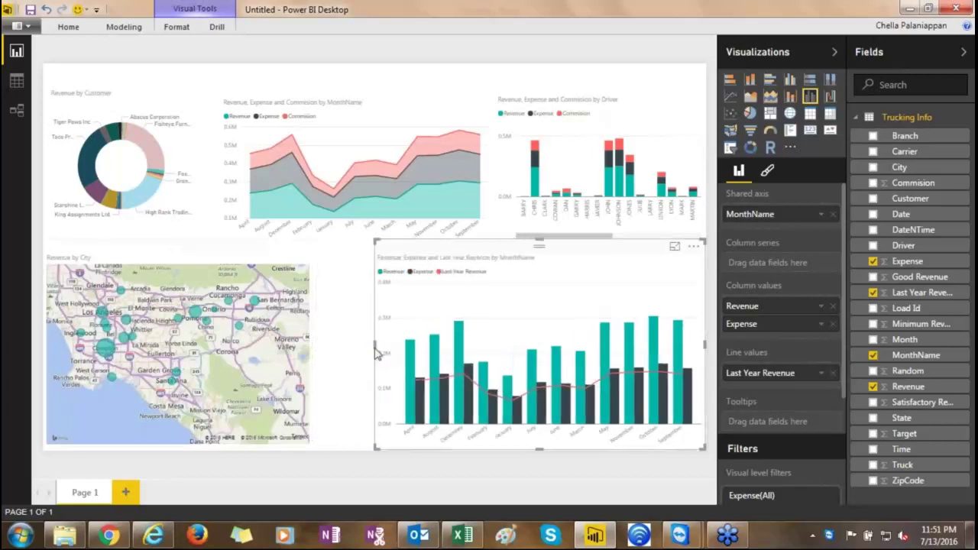
pyautogui.click(307, 362)
# Widen the city map to the right and sort the donut chart by Revenue.
pyautogui.moveTo(309, 362); pyautogui.dragTo(364, 344)
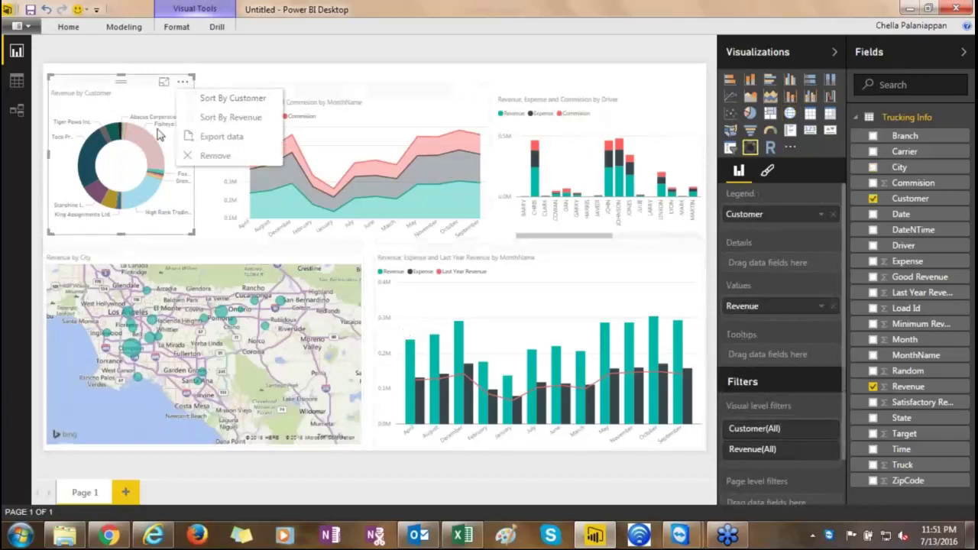
pyautogui.moveTo(148, 136)
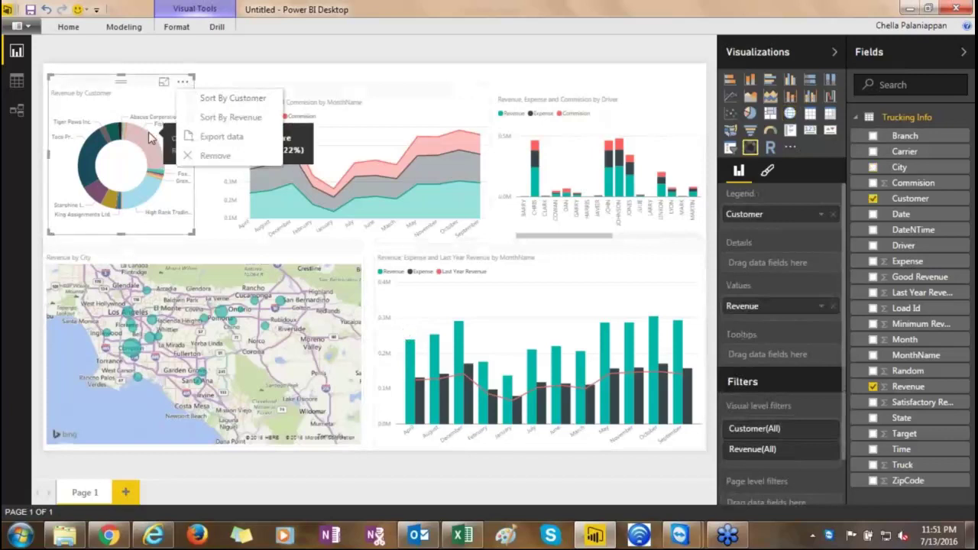
pyautogui.click(222, 119)
pyautogui.moveTo(162, 165)
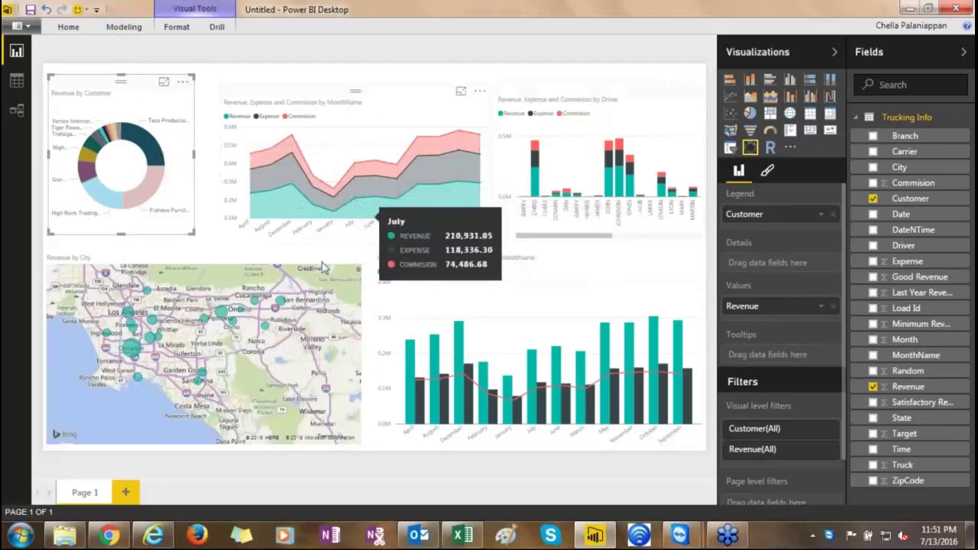
# Cross-filter the report with the Taco Productions donut slice, then clear that filter.
pyautogui.click(150, 178)
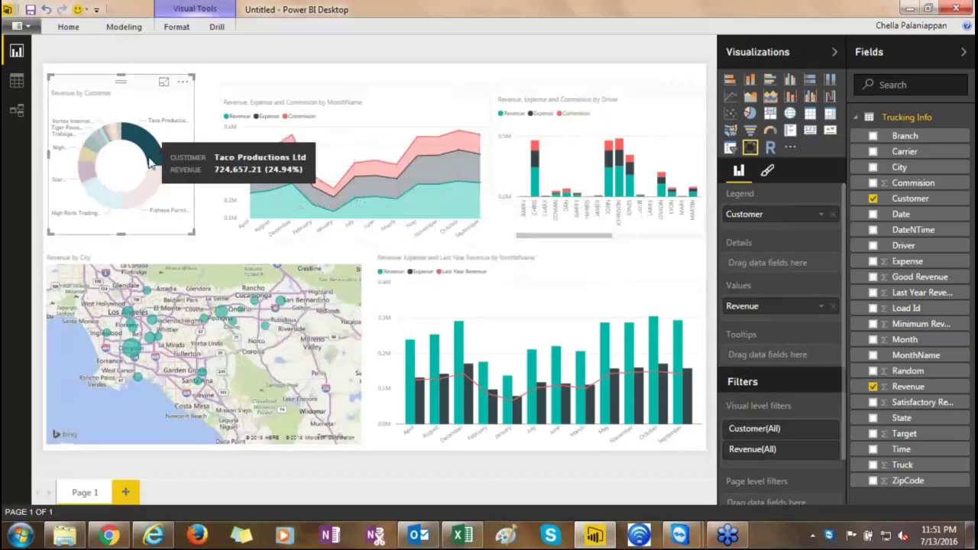
pyautogui.click(150, 177)
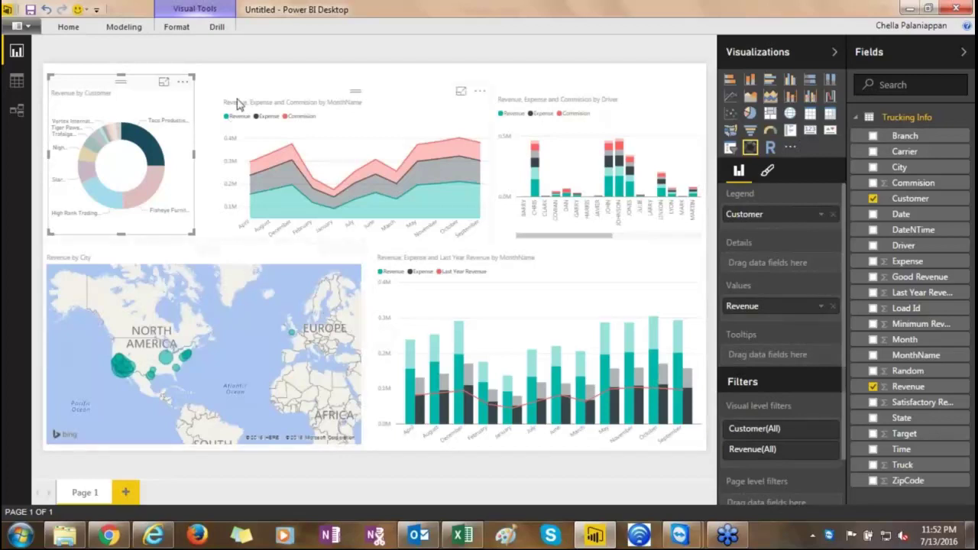
# Change the Page 1 tab's name to 'Revenues & Expenses' and commit it.
pyautogui.click(85, 492)
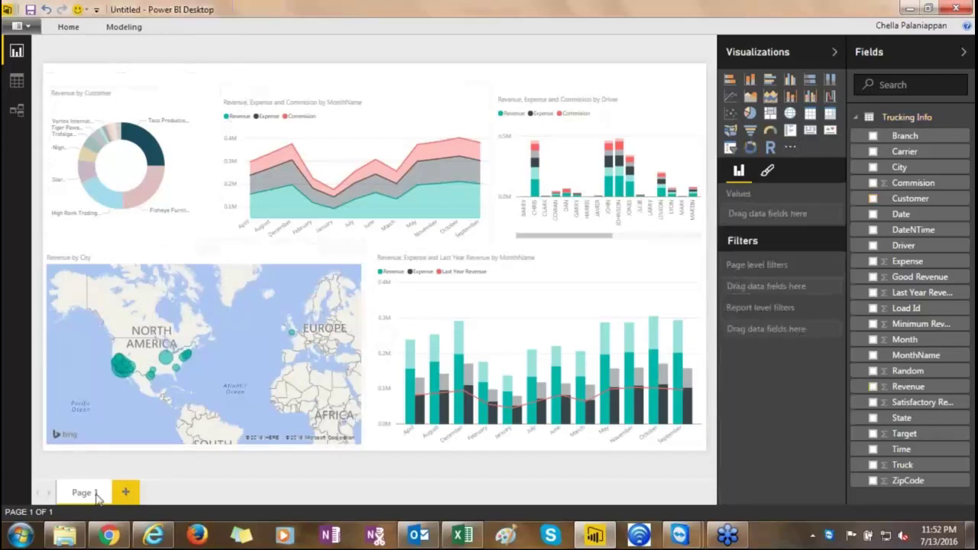
pyautogui.doubleClick(85, 492)
pyautogui.write('R')
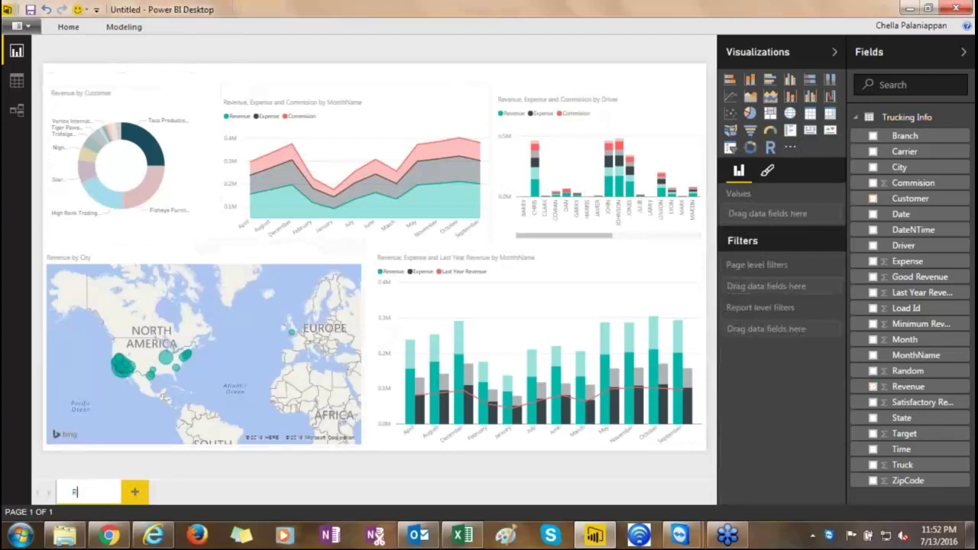
pyautogui.write('evenues & Expenses')
pyautogui.click(174, 468)
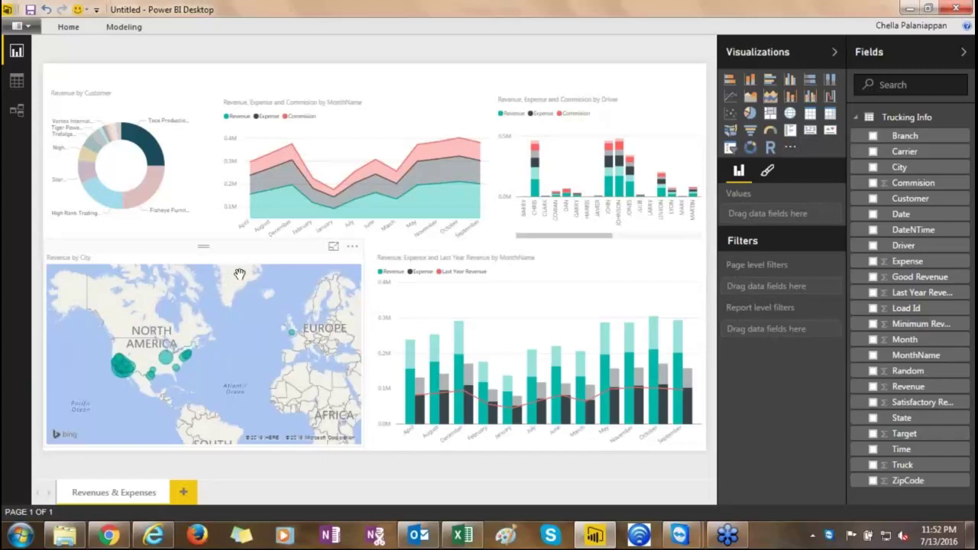
pyautogui.click(109, 537)
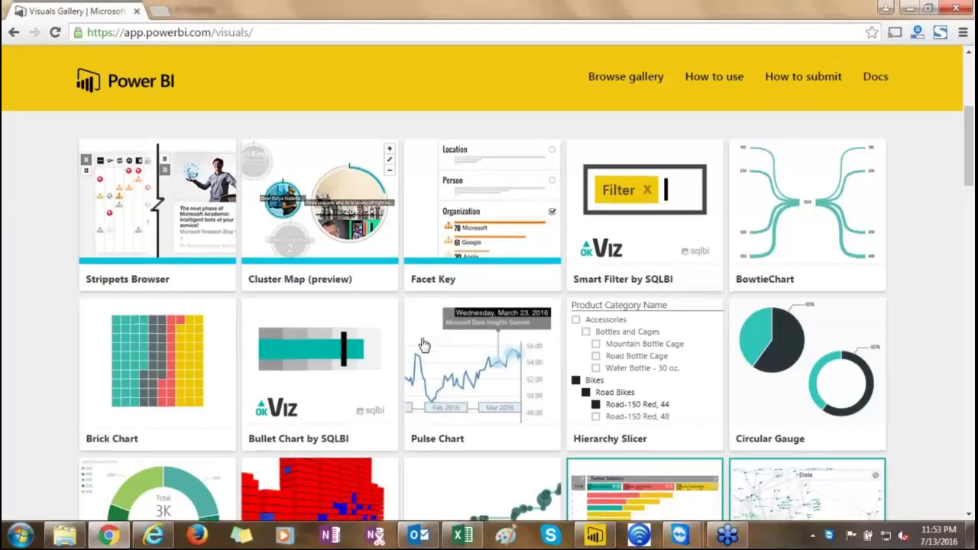
# Scroll the custom visuals gallery, view the LineDot Chart details, then scroll to the end.
pyautogui.scroll(-3, 401, 348)
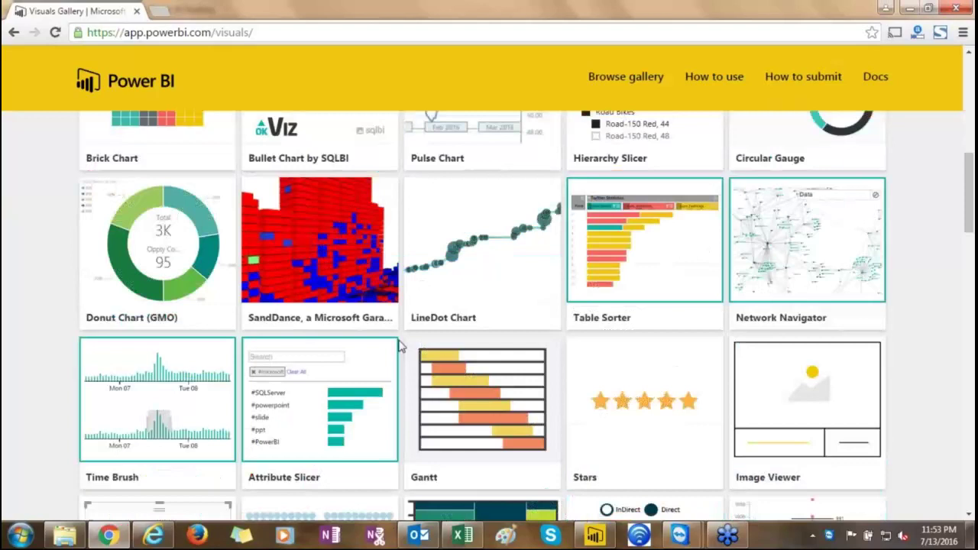
pyautogui.click(487, 283)
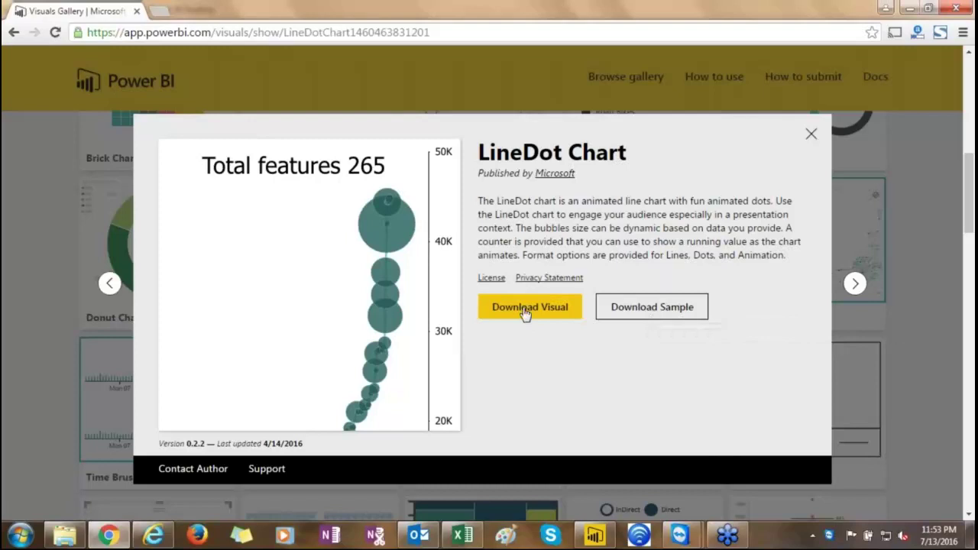
pyautogui.click(811, 135)
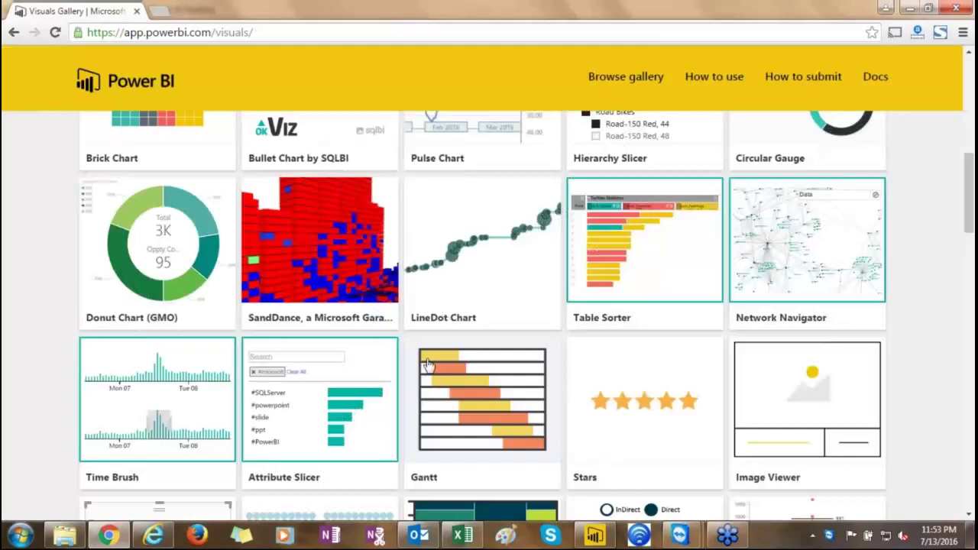
pyautogui.scroll(-1, 429, 365)
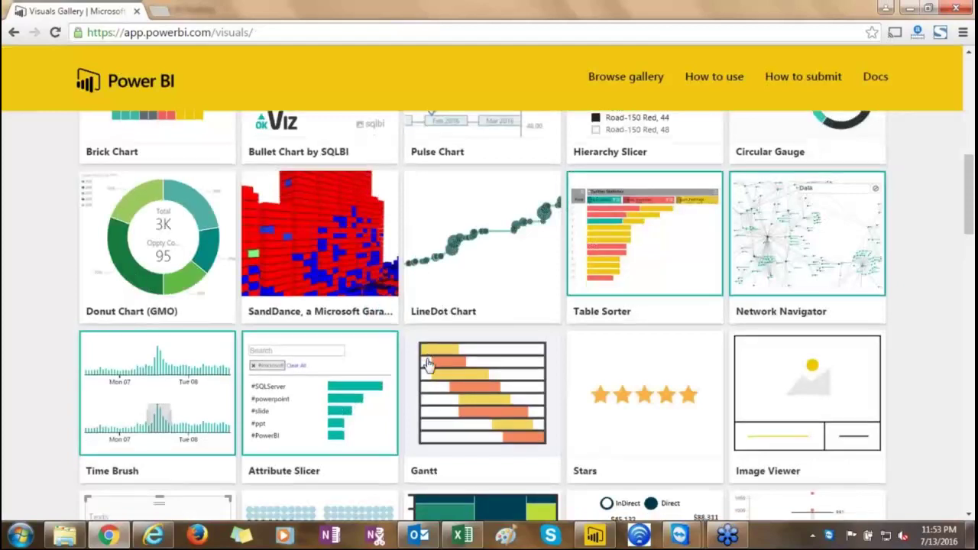
pyautogui.scroll(-2, 429, 366)
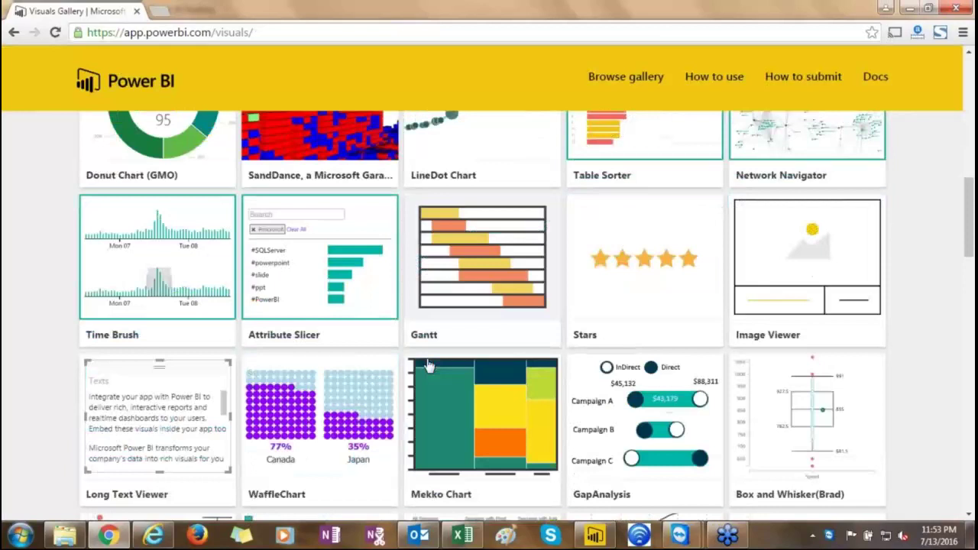
pyautogui.scroll(3, 480, 351)
pyautogui.scroll(-10, 480, 352)
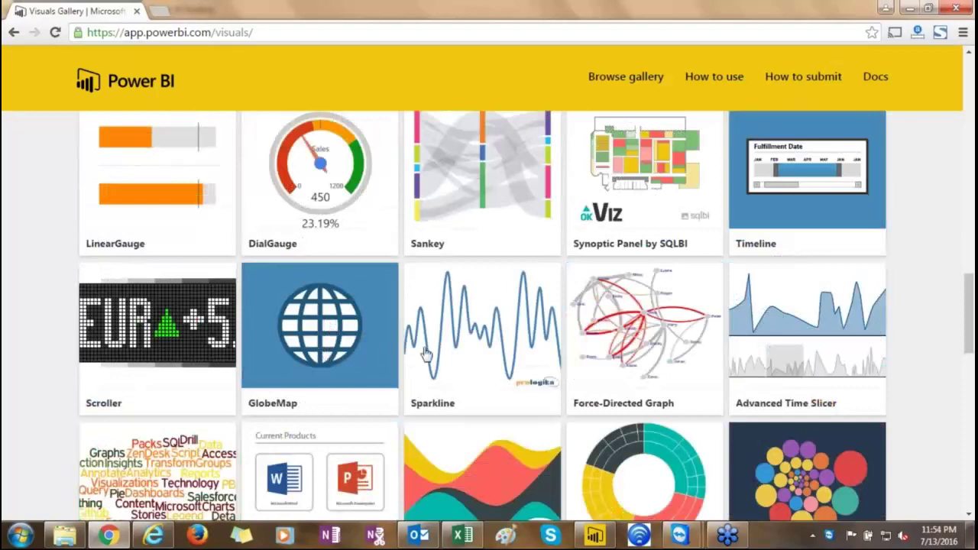
pyautogui.scroll(-7, 426, 353)
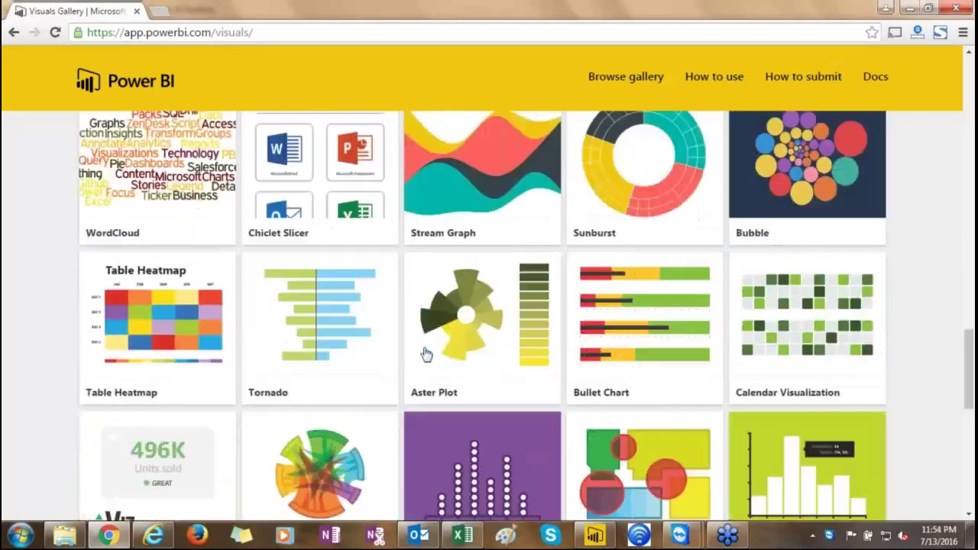
pyautogui.scroll(-2, 425, 353)
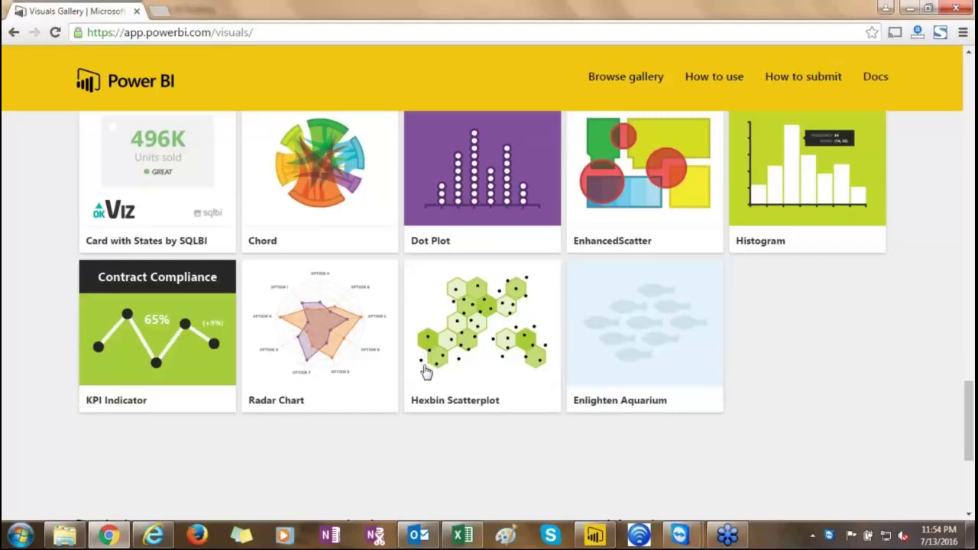
# Import the GlobeMap.1.3.1 custom visual from the Webinar\Visuals folder.
pyautogui.click(598, 539)
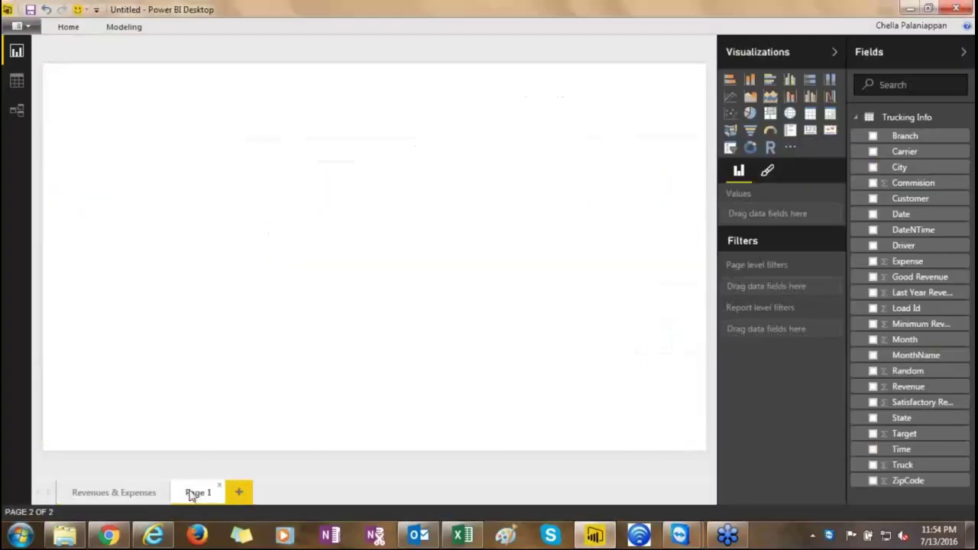
pyautogui.click(790, 148)
pyautogui.click(846, 163)
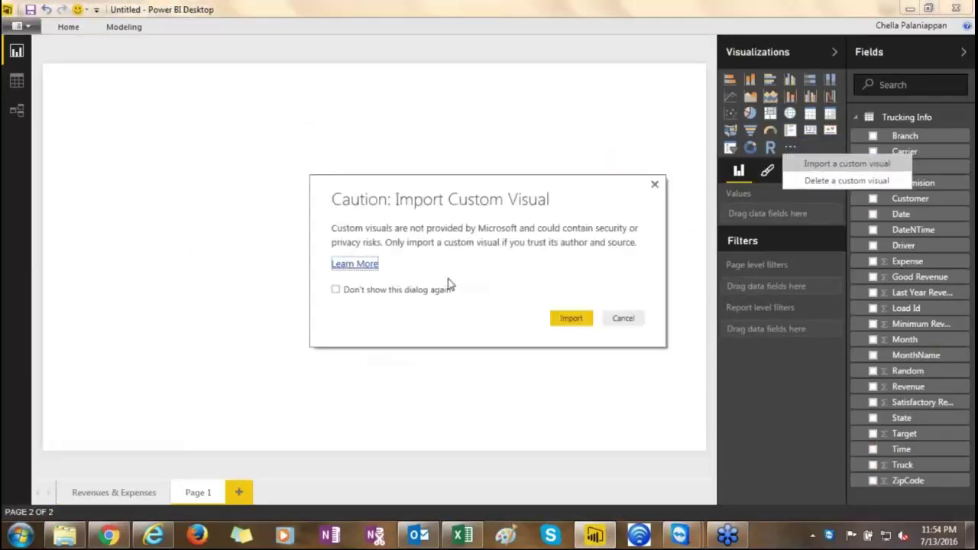
pyautogui.click(570, 319)
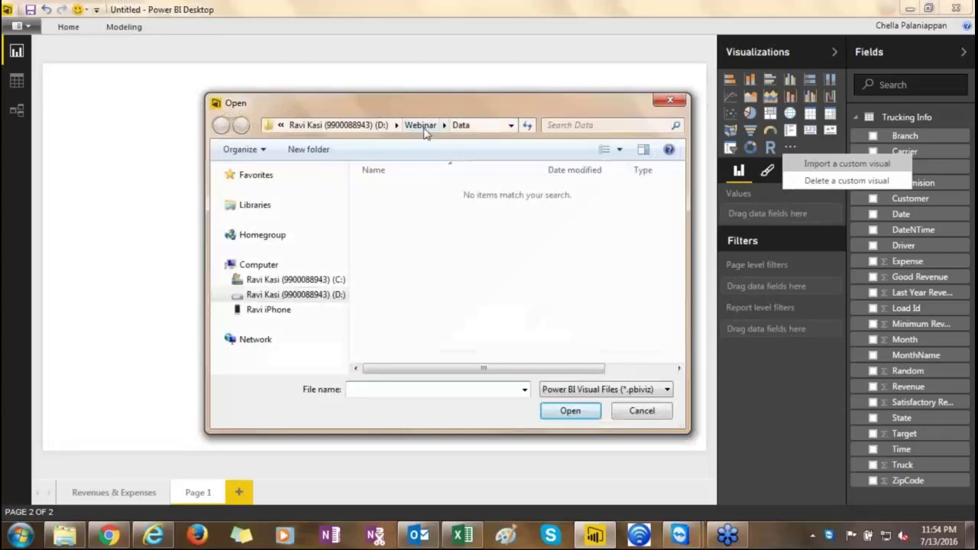
pyautogui.click(420, 125)
pyautogui.doubleClick(389, 219)
pyautogui.click(403, 206)
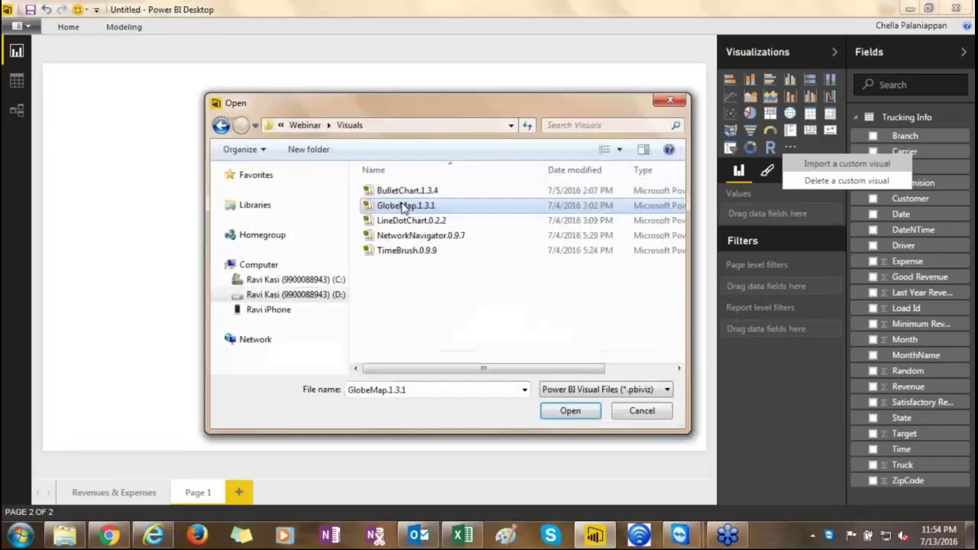
pyautogui.doubleClick(402, 206)
pyautogui.click(609, 291)
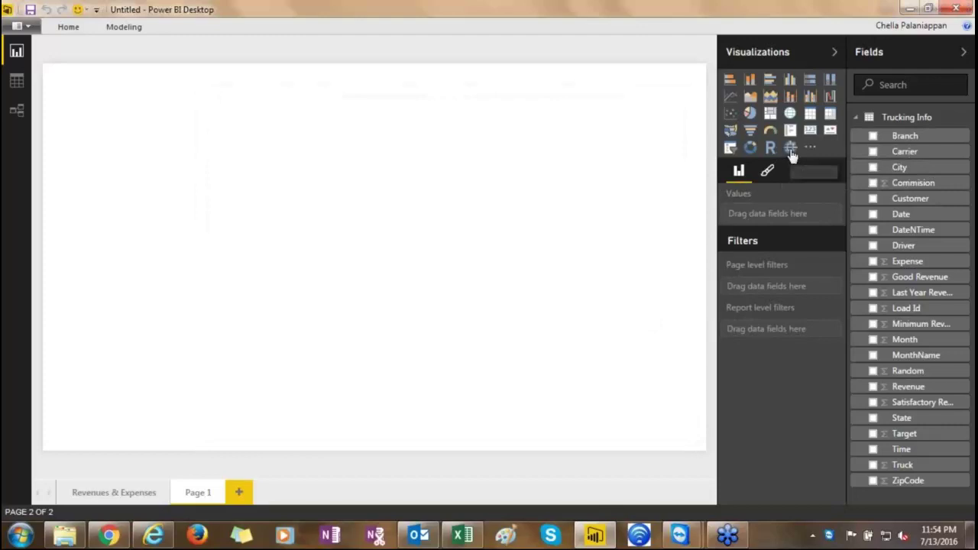
# Import the LineDotChart.0.2.2 visual, then add an enlarged GlobeMap visual to the page.
pyautogui.click(812, 151)
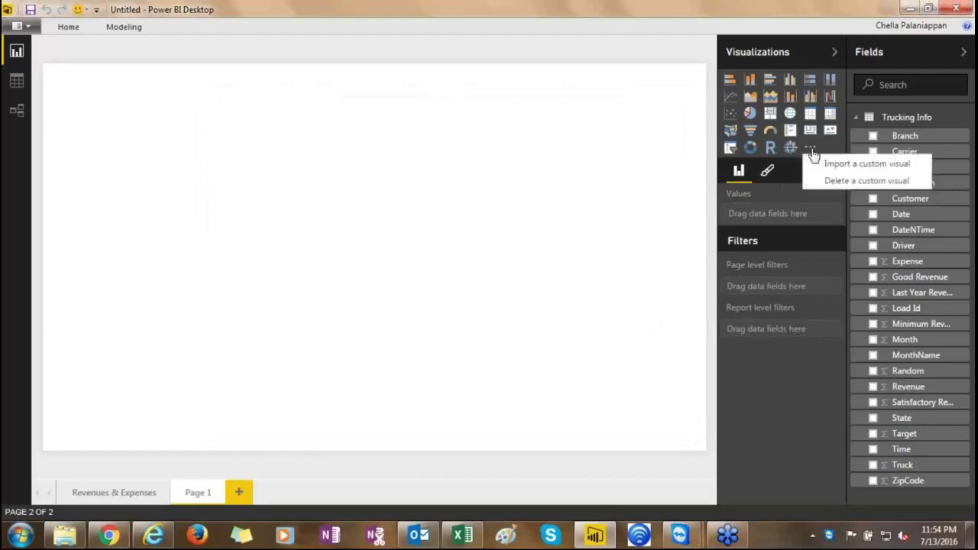
pyautogui.click(833, 163)
pyautogui.click(580, 320)
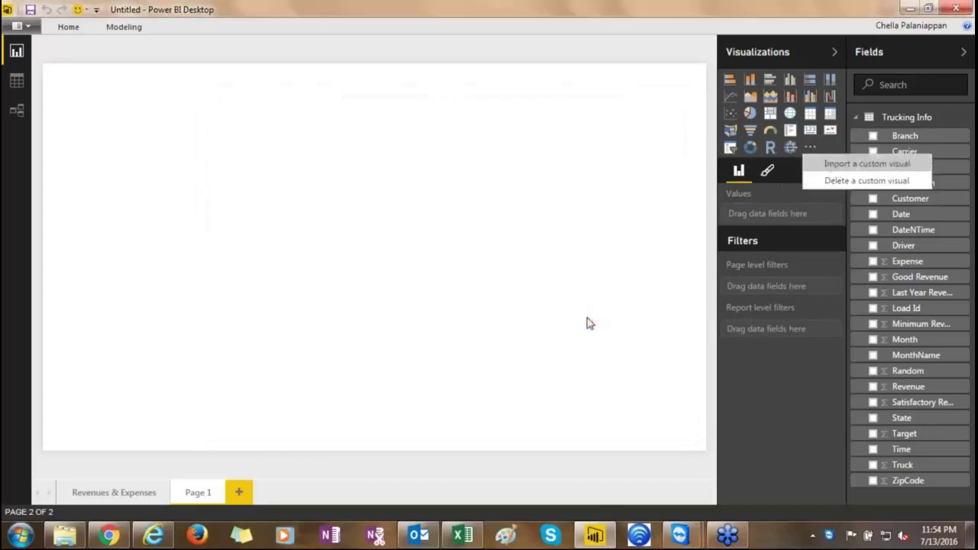
pyautogui.click(411, 220)
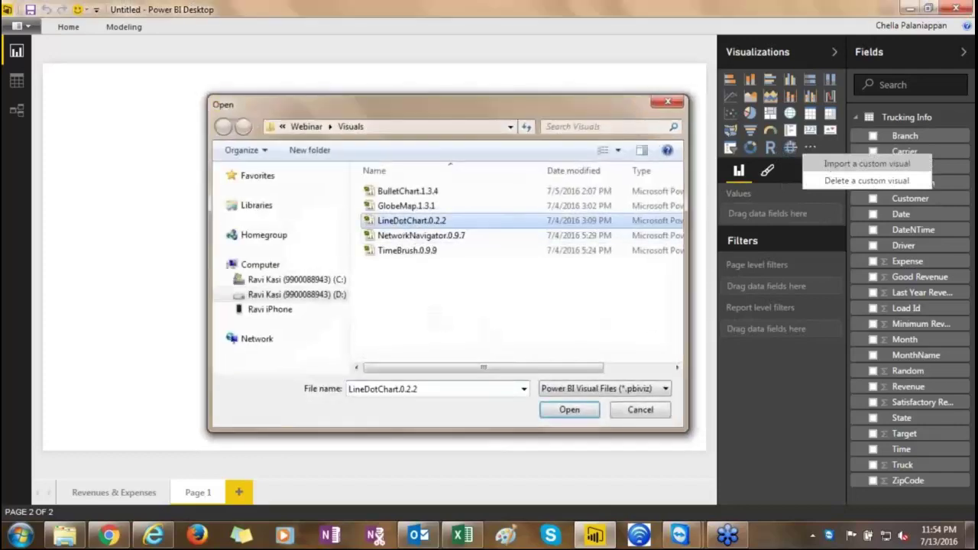
pyautogui.click(570, 410)
pyautogui.click(608, 291)
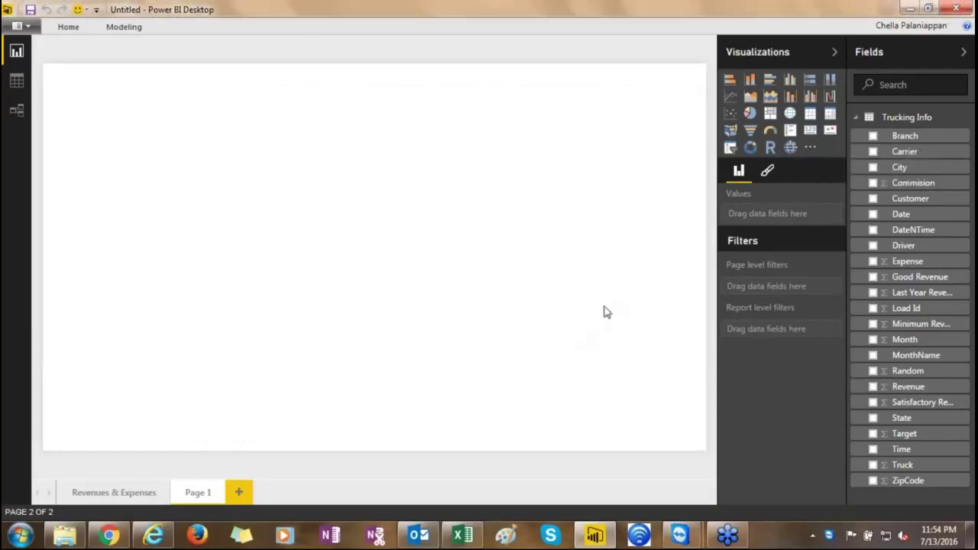
pyautogui.click(791, 148)
pyautogui.moveTo(193, 234); pyautogui.dragTo(370, 448)
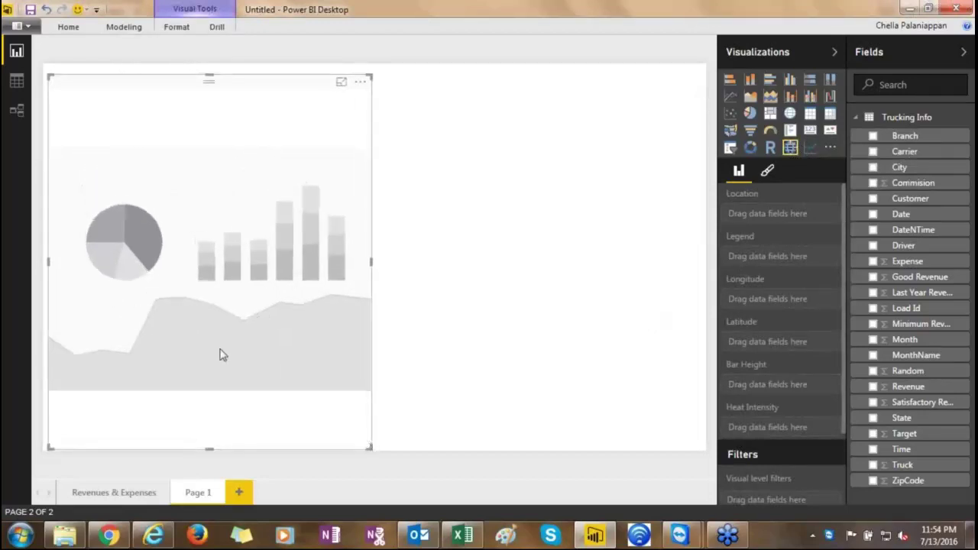
# Plot City as globe locations with Revenue as bar height, centring on North America.
pyautogui.click(873, 167)
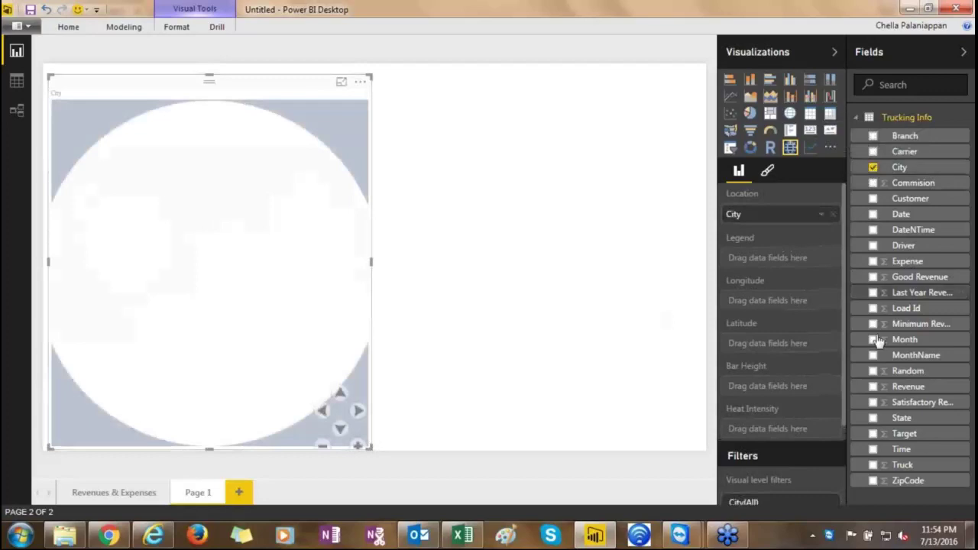
pyautogui.click(873, 386)
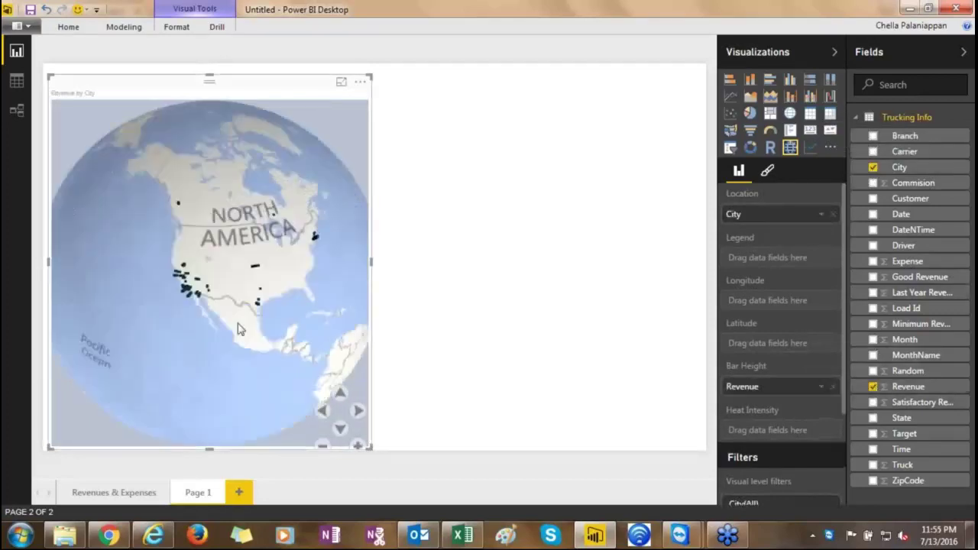
pyautogui.moveTo(237, 328); pyautogui.dragTo(226, 301)
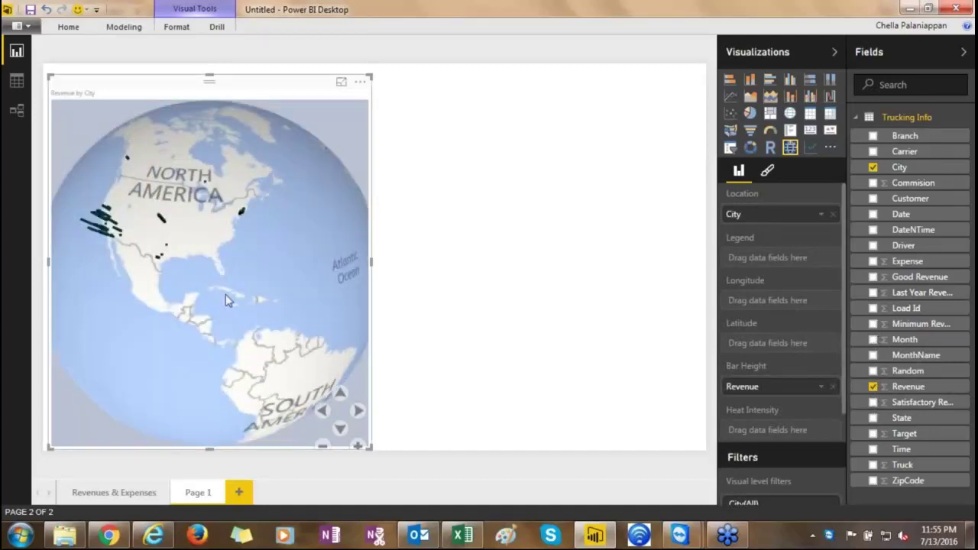
pyautogui.moveTo(107, 244)
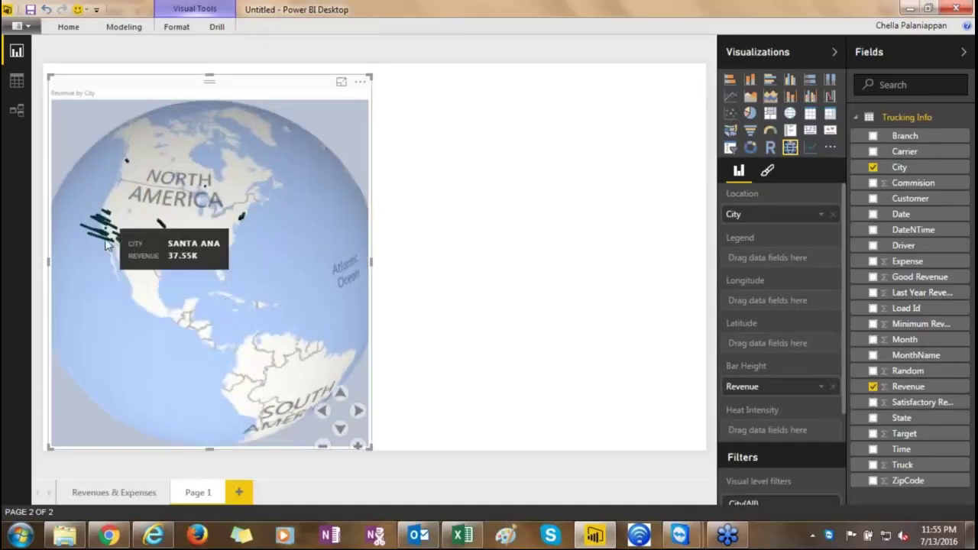
pyautogui.scroll(3, 204, 327)
pyautogui.moveTo(204, 327); pyautogui.dragTo(158, 190)
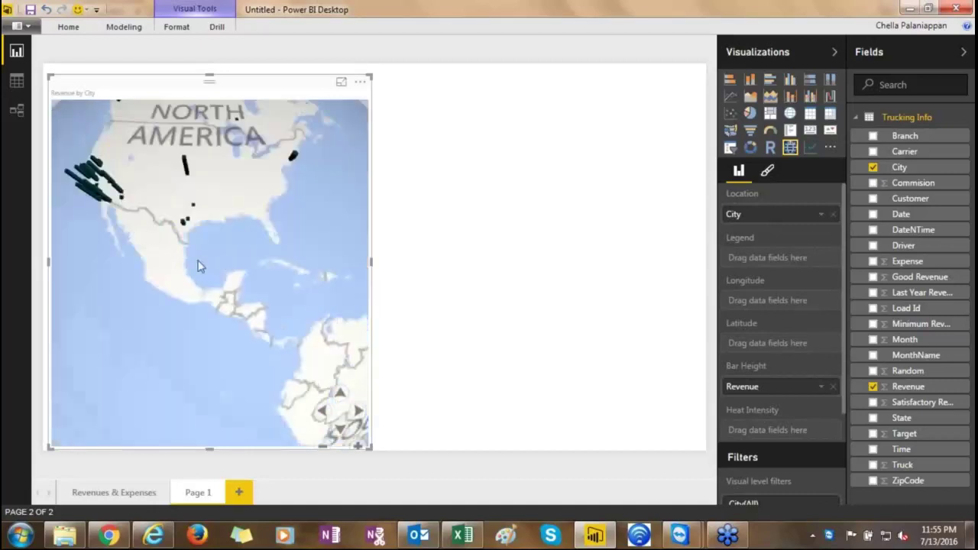
pyautogui.moveTo(160, 247); pyautogui.dragTo(151, 292)
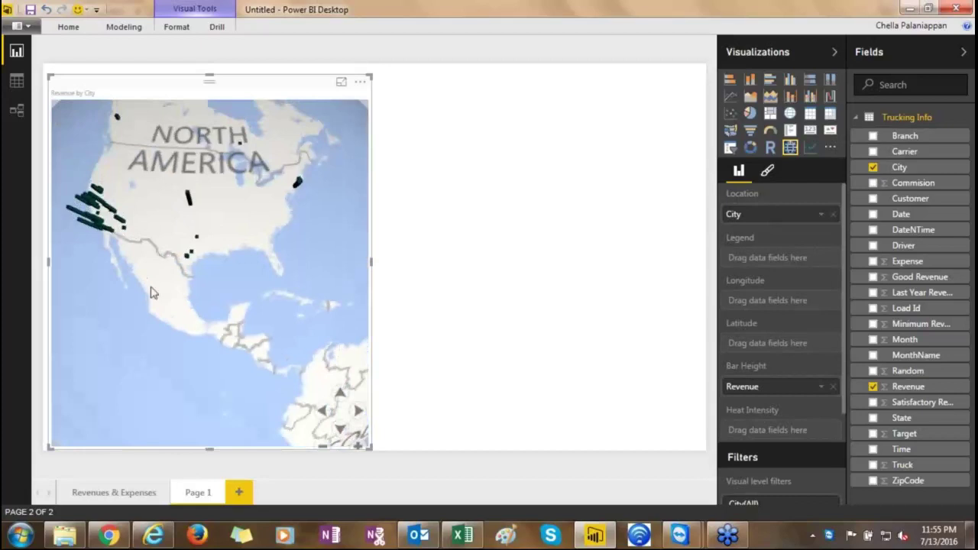
pyautogui.scroll(1, 150, 293)
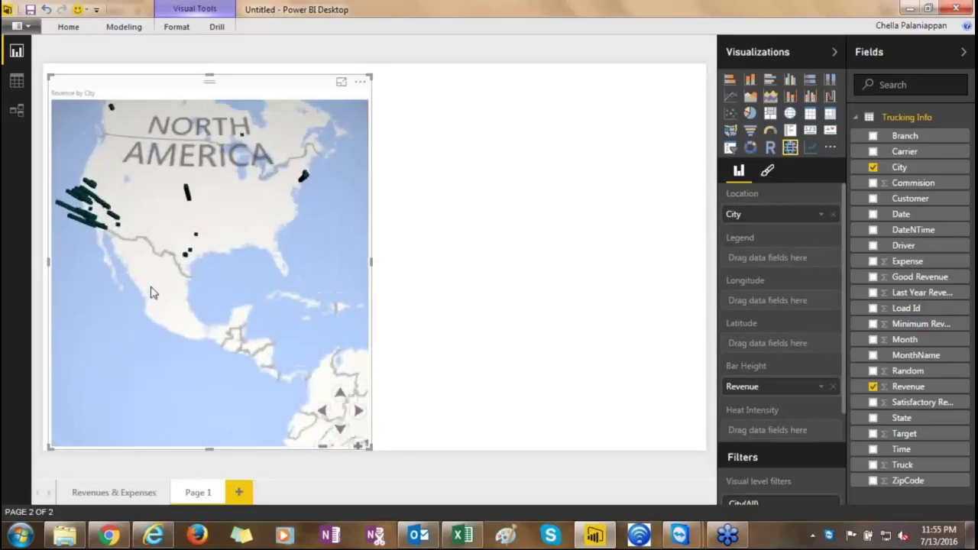
pyautogui.moveTo(150, 293); pyautogui.dragTo(243, 307)
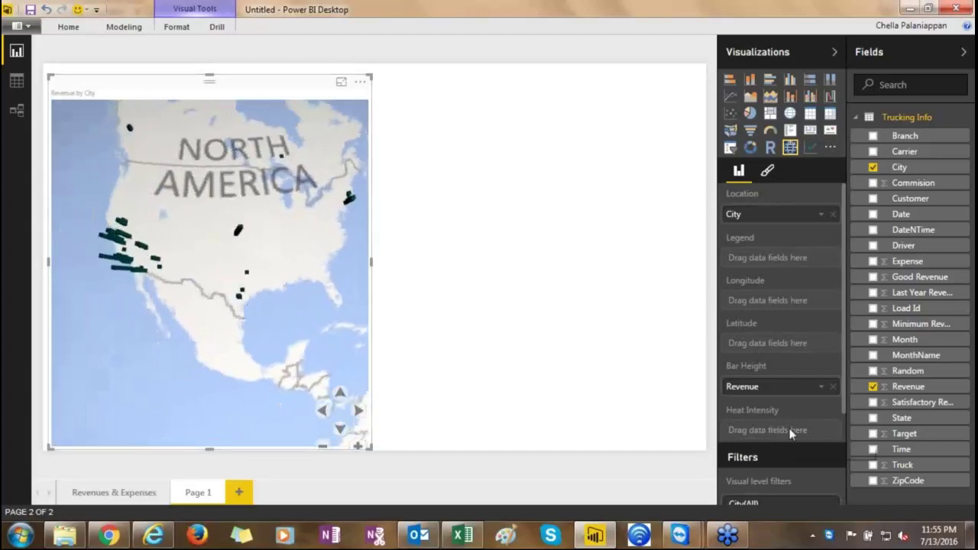
# Add Expense as the globe's heat intensity and spin it to show the Atlantic.
pyautogui.moveTo(925, 263); pyautogui.dragTo(795, 432)
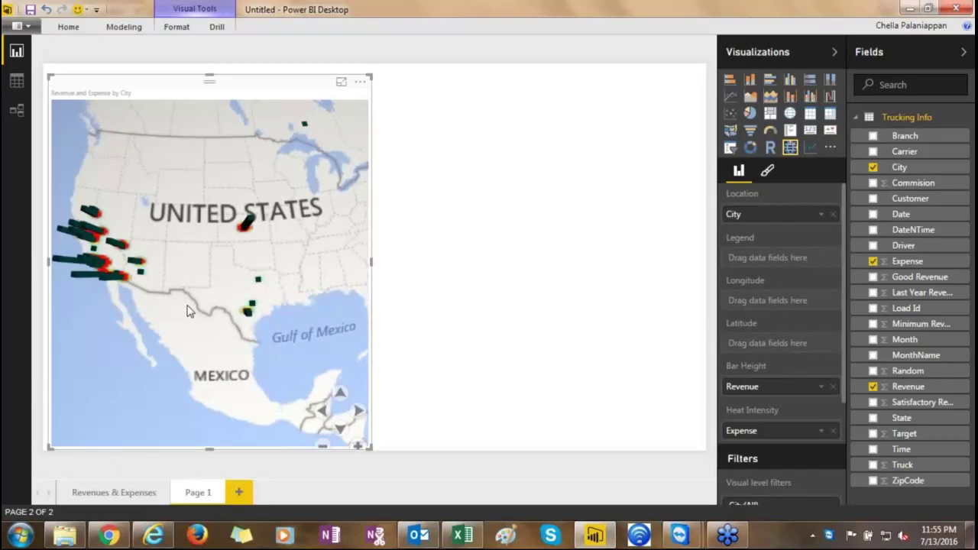
pyautogui.scroll(-1, 190, 311)
pyautogui.scroll(-1, 190, 312)
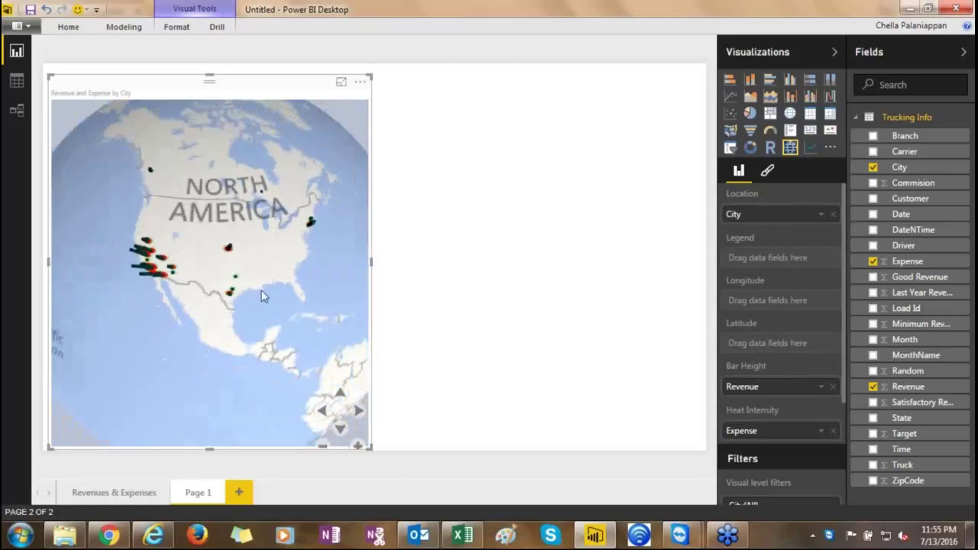
pyautogui.moveTo(218, 306); pyautogui.dragTo(478, 297)
# Add an empty LineDot custom visual and enlarge it beside the globe.
pyautogui.click(494, 291)
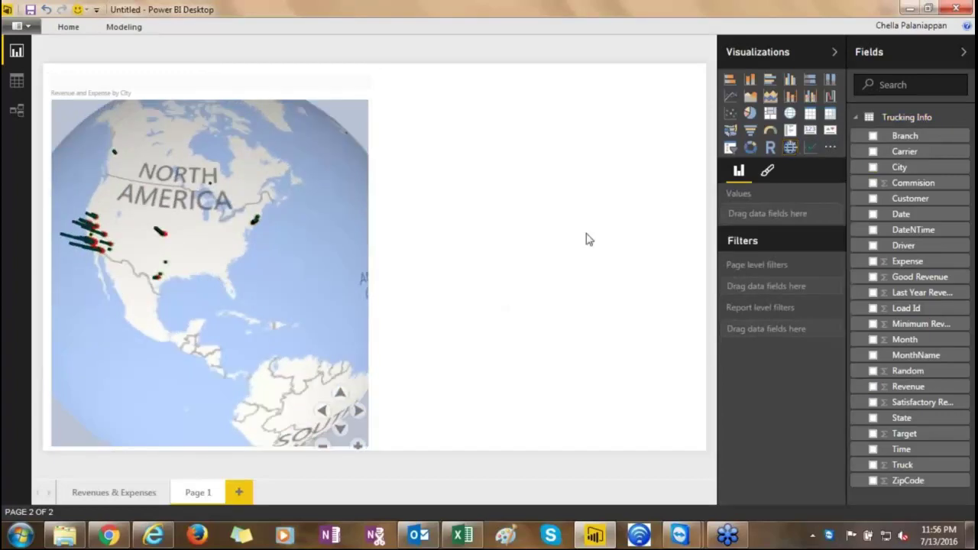
pyautogui.click(810, 148)
pyautogui.moveTo(522, 233); pyautogui.dragTo(703, 437)
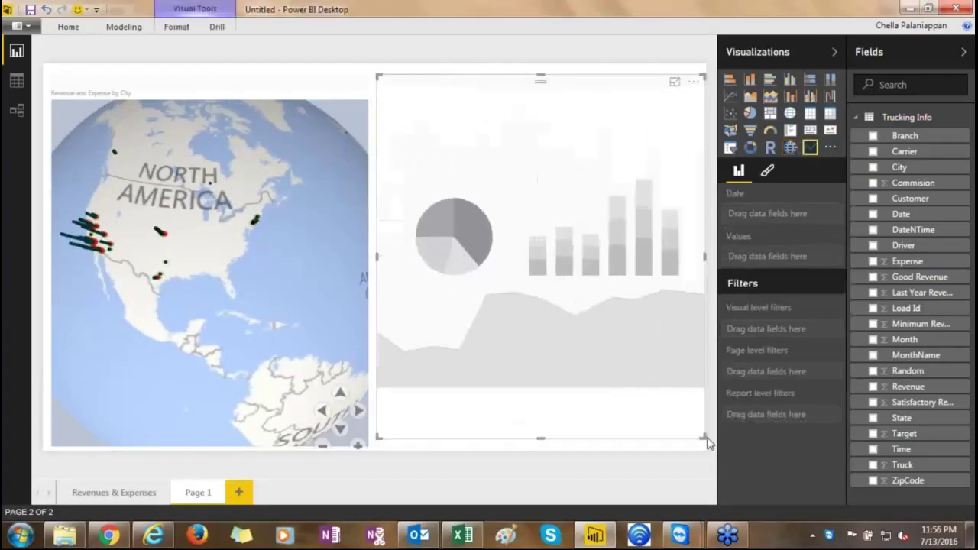
pyautogui.click(711, 432)
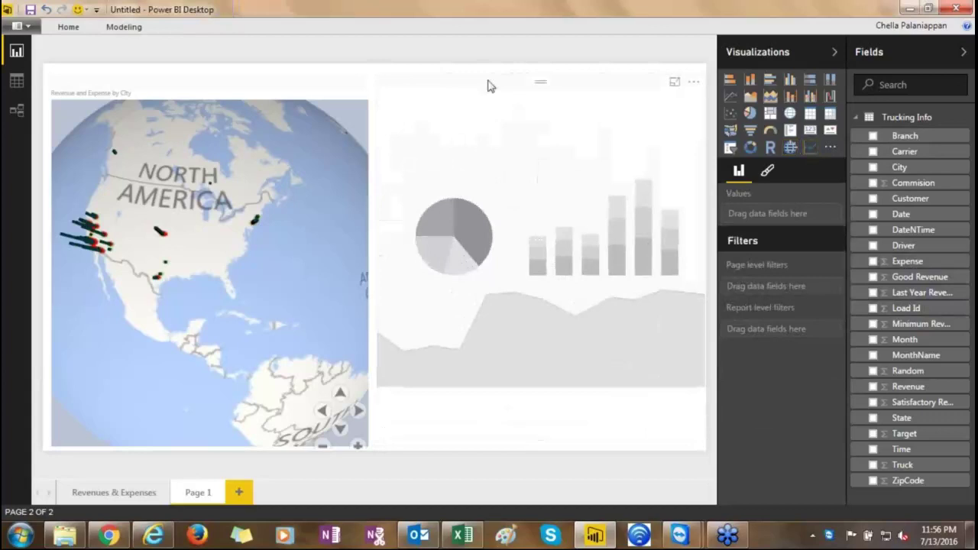
pyautogui.click(490, 86)
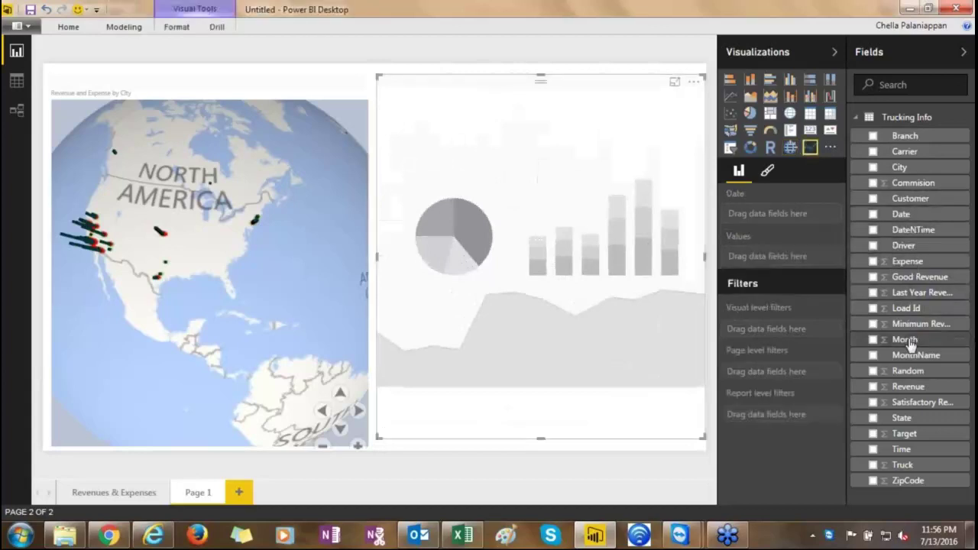
# Put Month on the LineDot date axis and Expense as values, then re-centre the globe.
pyautogui.moveTo(910, 345); pyautogui.dragTo(778, 215)
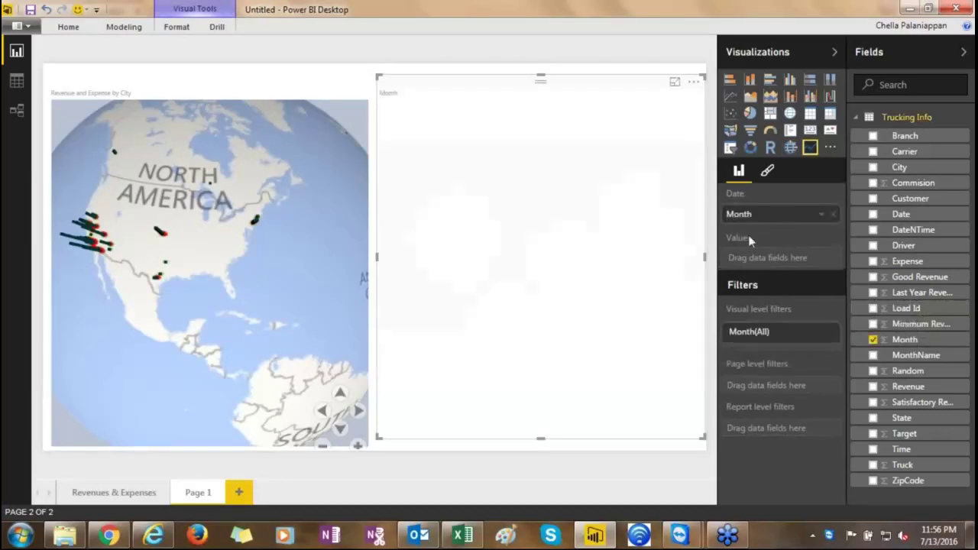
pyautogui.moveTo(917, 264)
pyautogui.mouseDown()
pyautogui.moveTo(866, 283)
pyautogui.moveTo(794, 260)
pyautogui.mouseUp()
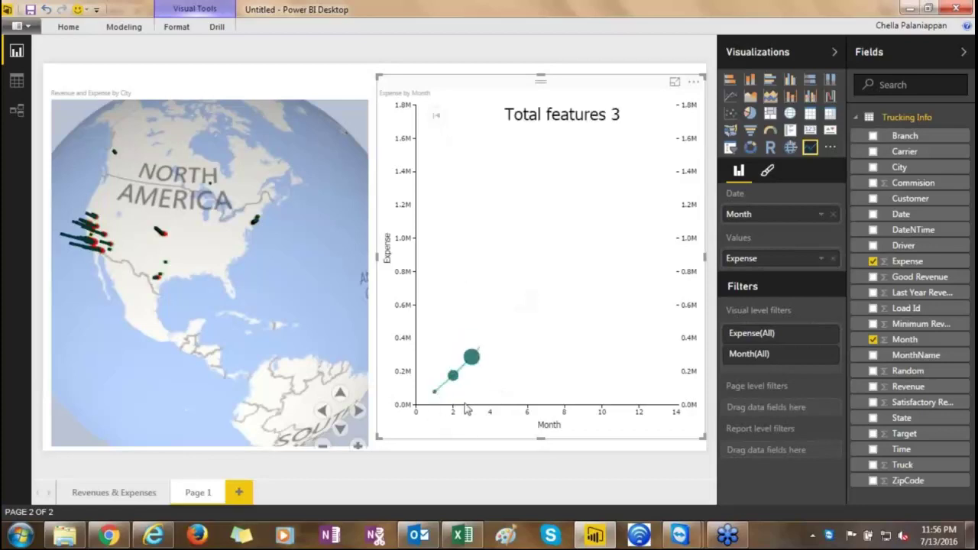
pyautogui.moveTo(475, 372)
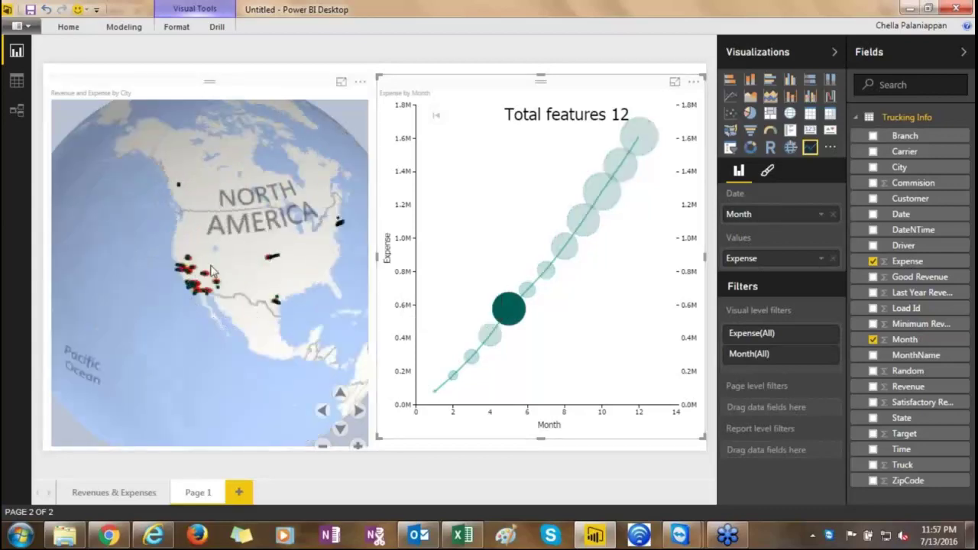
pyautogui.moveTo(242, 344); pyautogui.dragTo(194, 317)
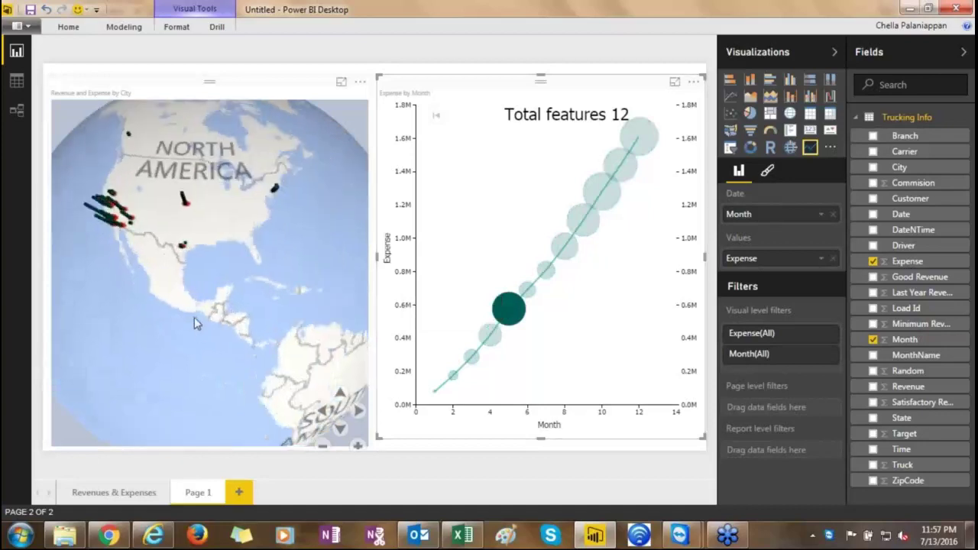
pyautogui.click(194, 317)
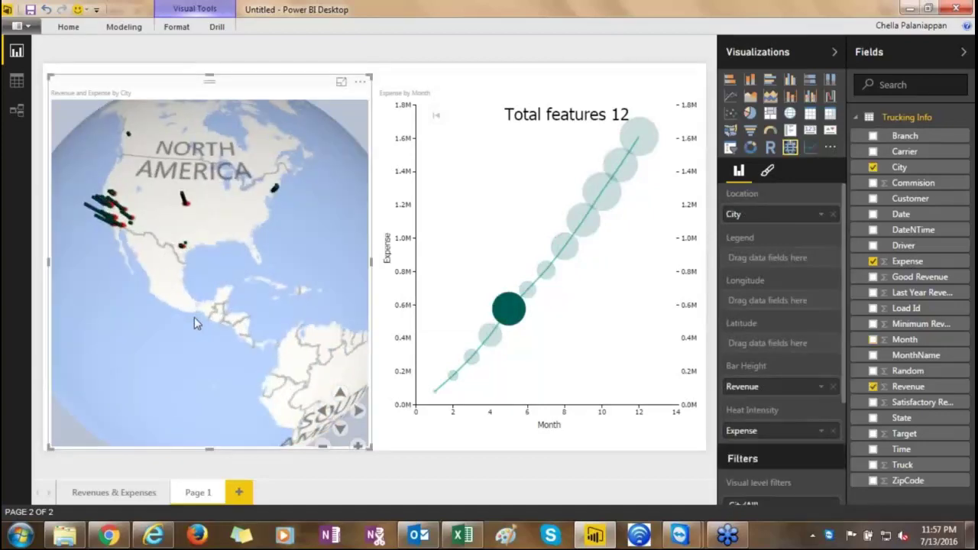
pyautogui.click(535, 346)
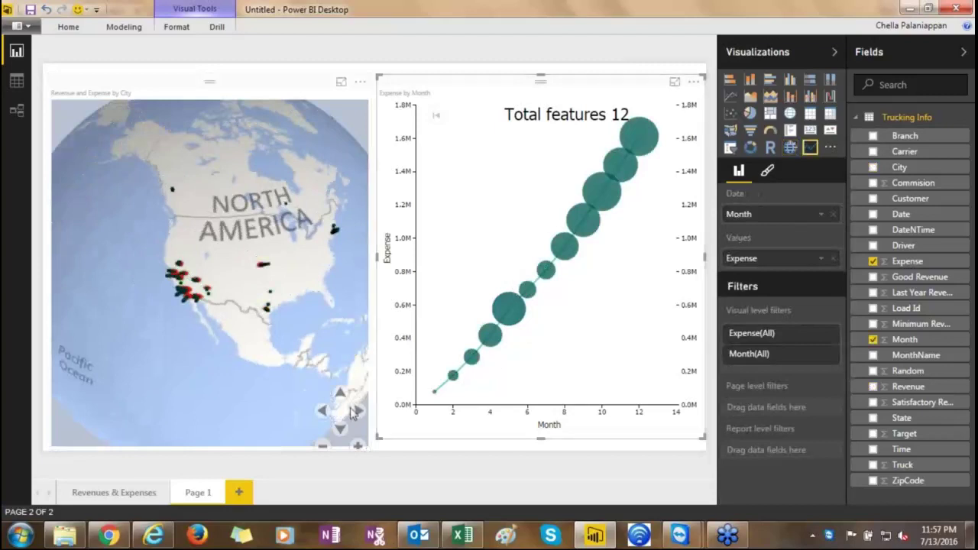
# Change the second page's tab name from Page 1 to 'Custom Visual'.
pyautogui.doubleClick(198, 493)
pyautogui.write('Custom')
pyautogui.write(' Vis')
pyautogui.write('ual')
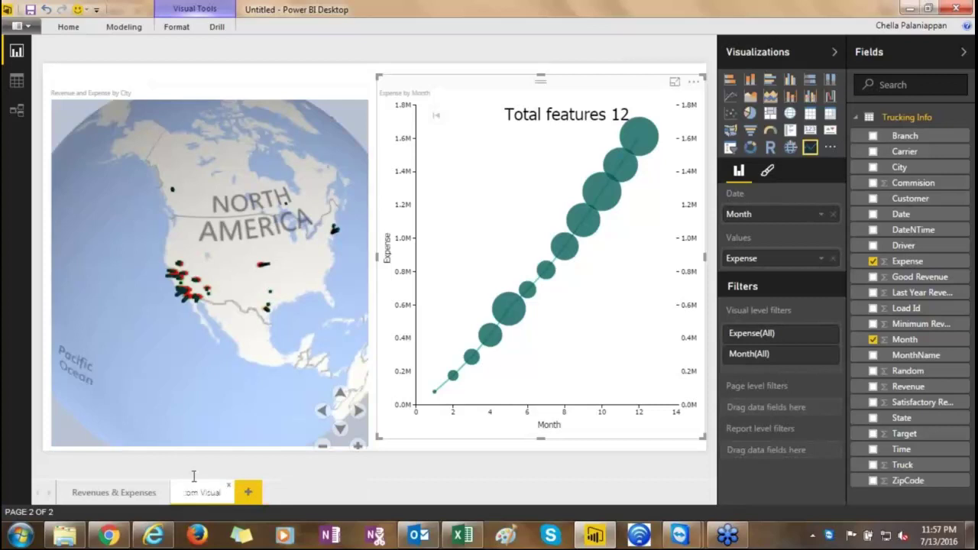
pyautogui.click(423, 456)
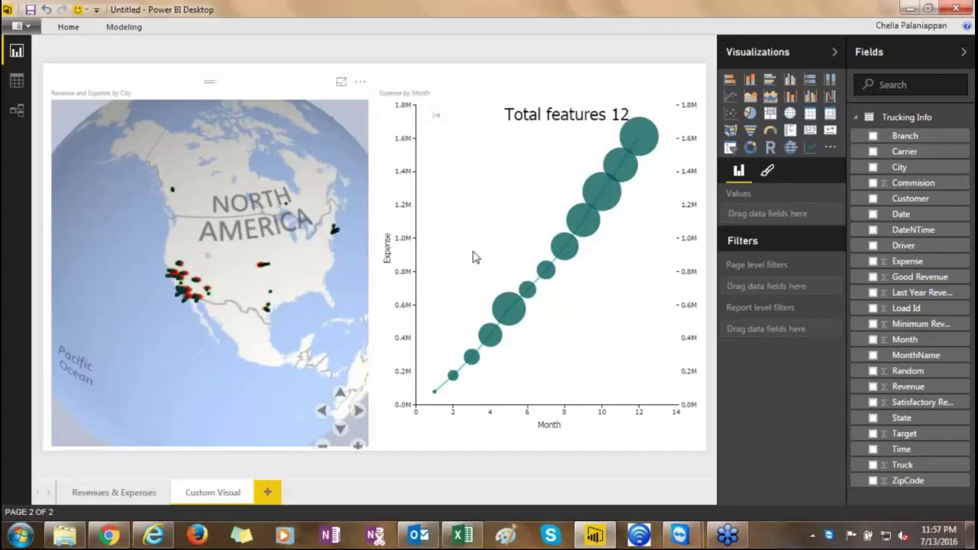
pyautogui.moveTo(614, 205)
# Save the report as 'Trucking Info' in the Webinar\Reports folder.
pyautogui.click(31, 9)
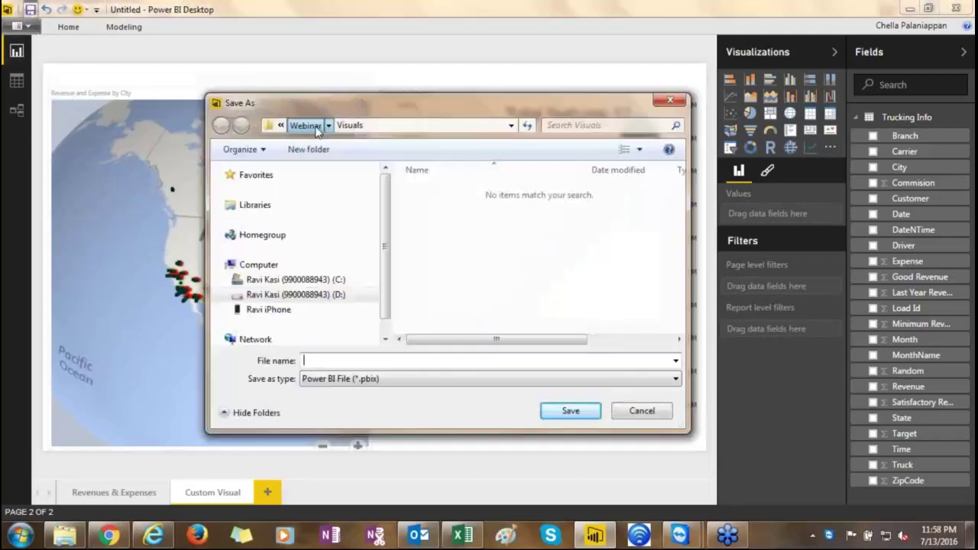
pyautogui.click(447, 209)
pyautogui.doubleClick(446, 209)
pyautogui.click(353, 360)
pyautogui.write('Trucking ')
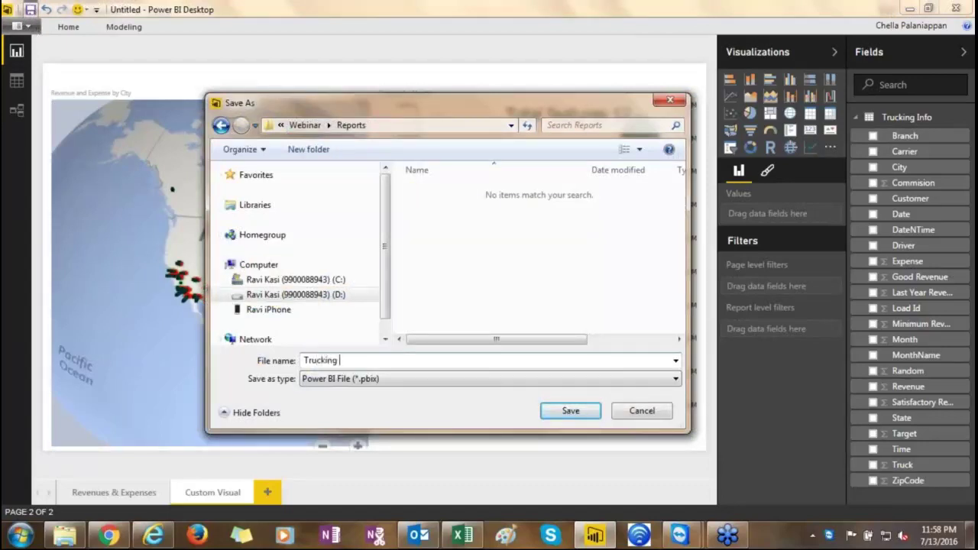
pyautogui.write('Info')
pyautogui.click(572, 411)
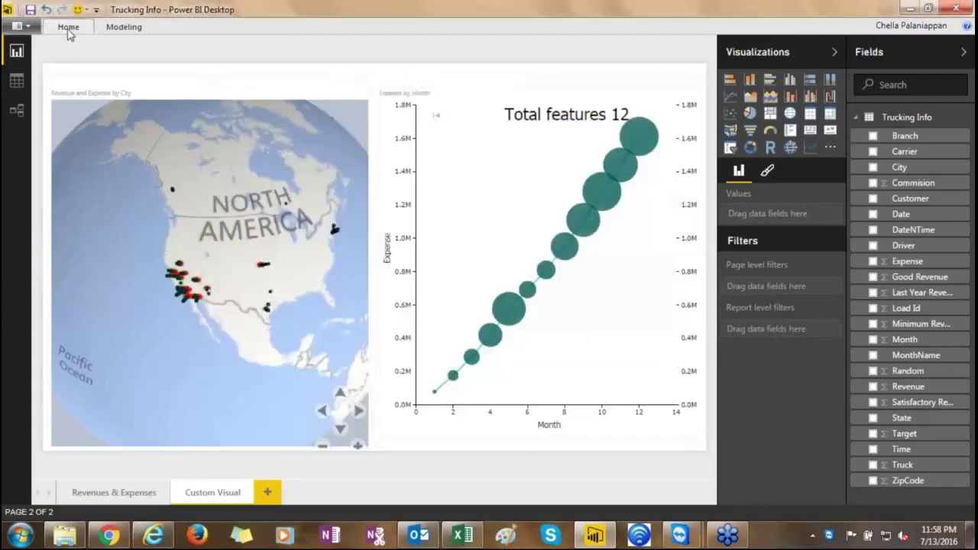
# Publish the report to My Workspace in the Power BI service.
pyautogui.click(68, 29)
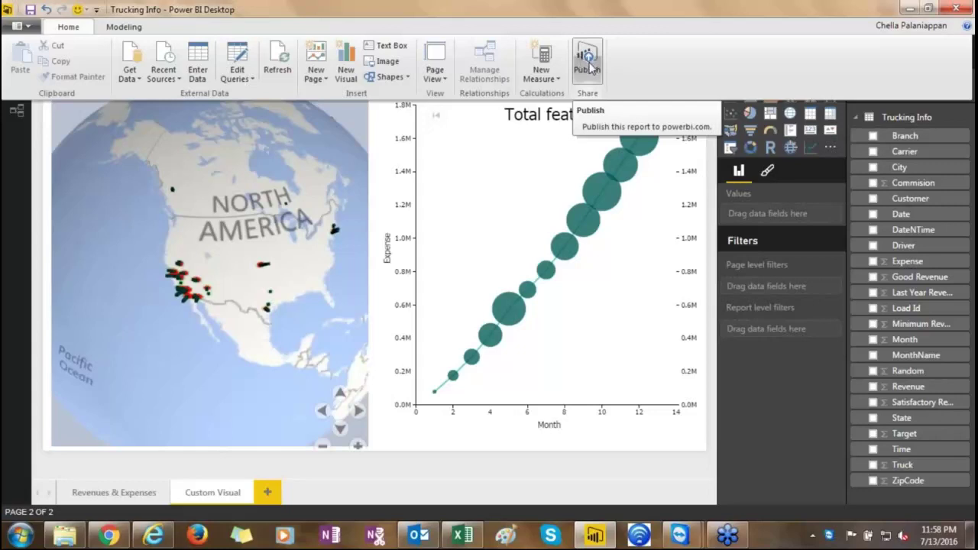
pyautogui.click(589, 67)
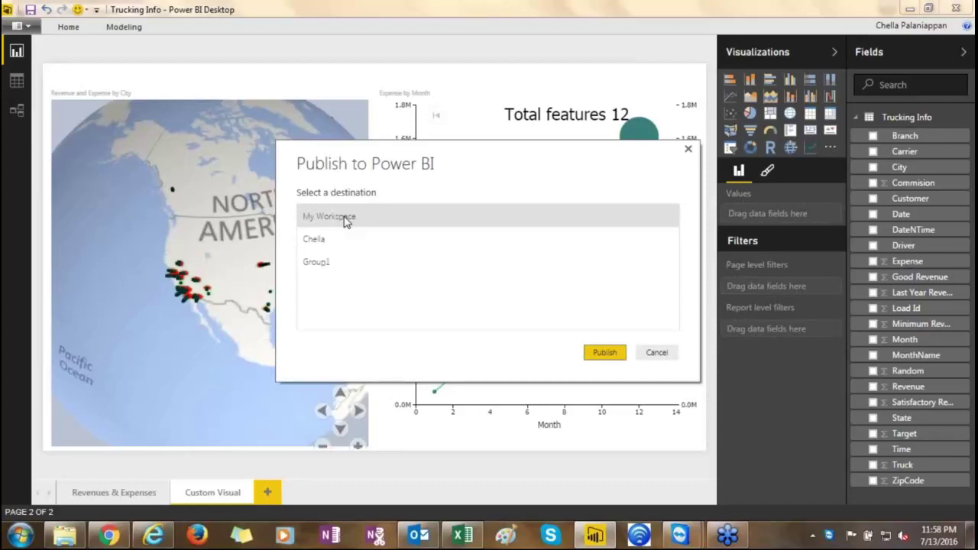
pyautogui.click(604, 352)
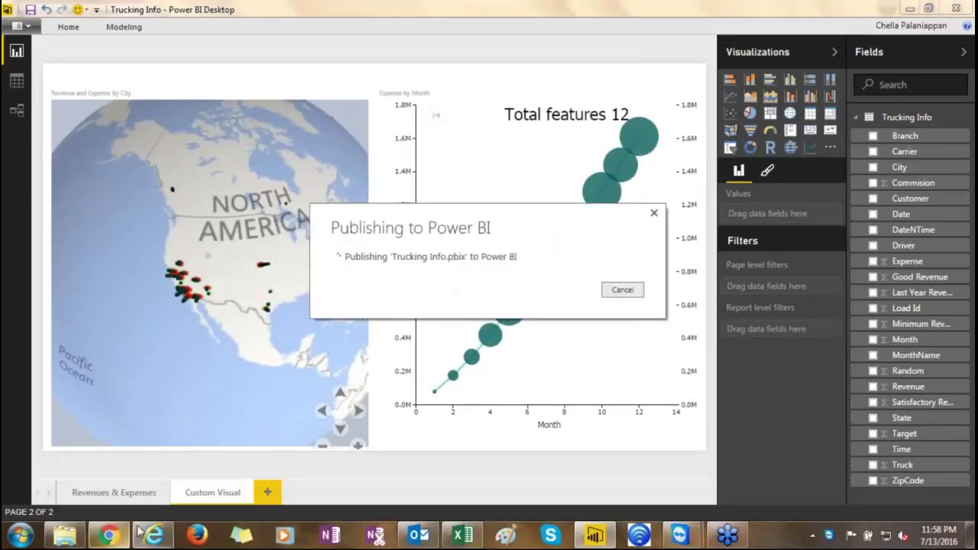
# In the browser's Power BI navigation pane, open the Retail Analysis Sample report.
pyautogui.moveTo(154, 537)
pyautogui.click(153, 458)
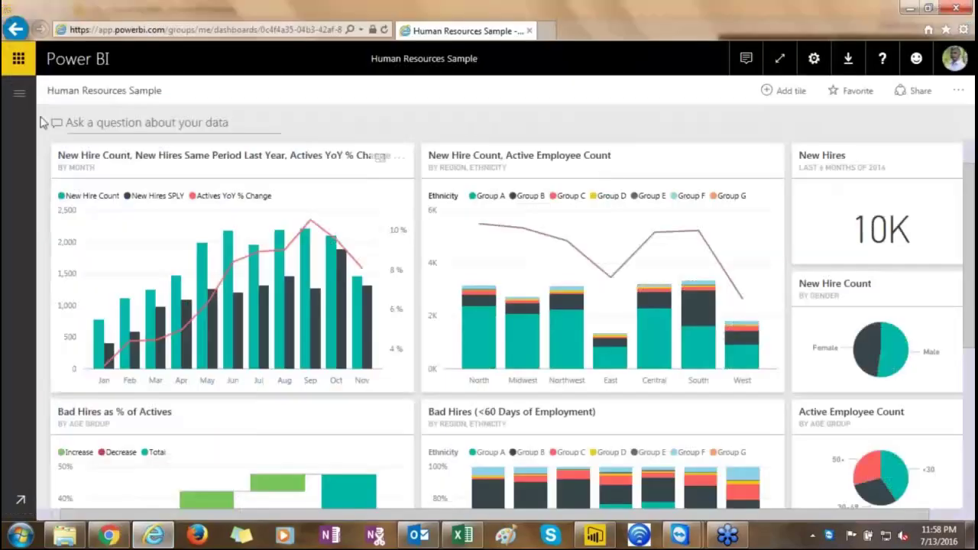
pyautogui.click(21, 96)
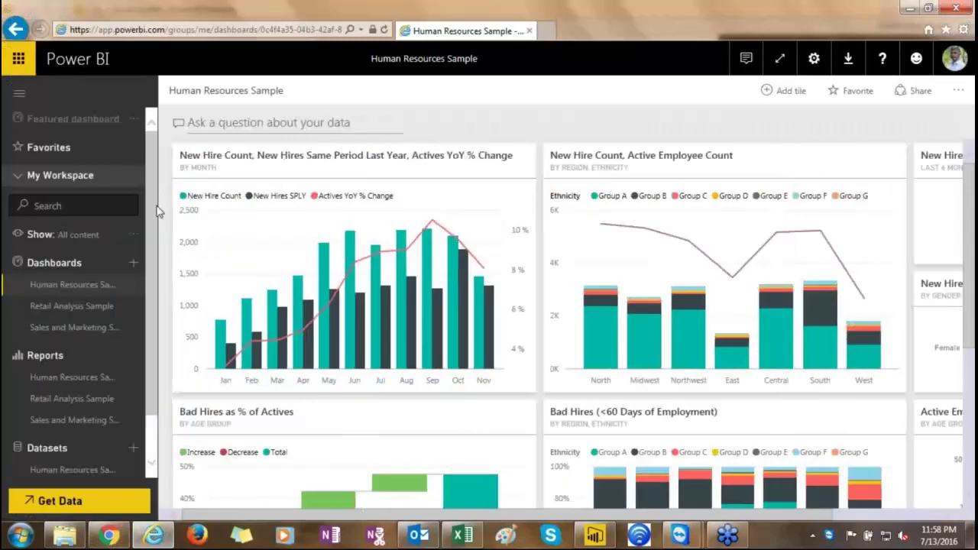
pyautogui.scroll(-1, 149, 291)
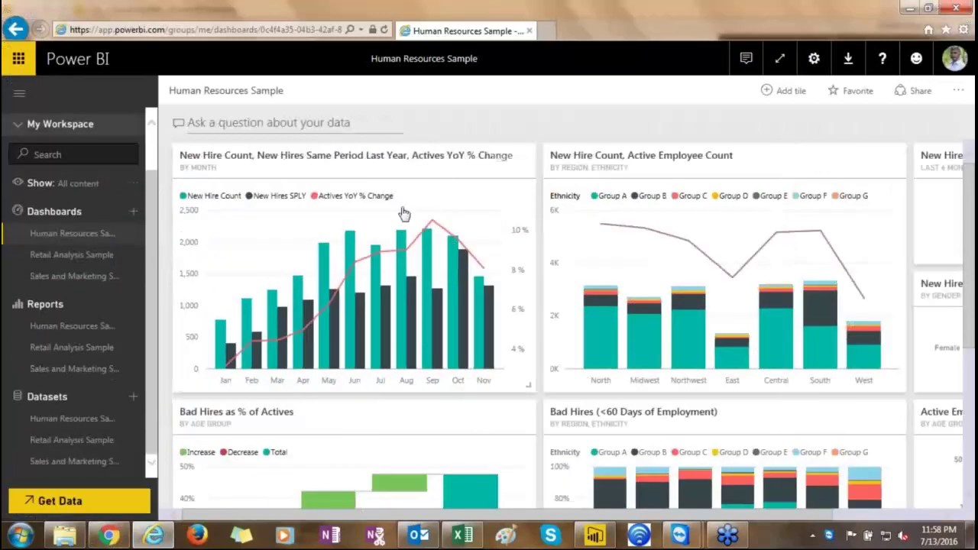
pyautogui.scroll(2, 147, 291)
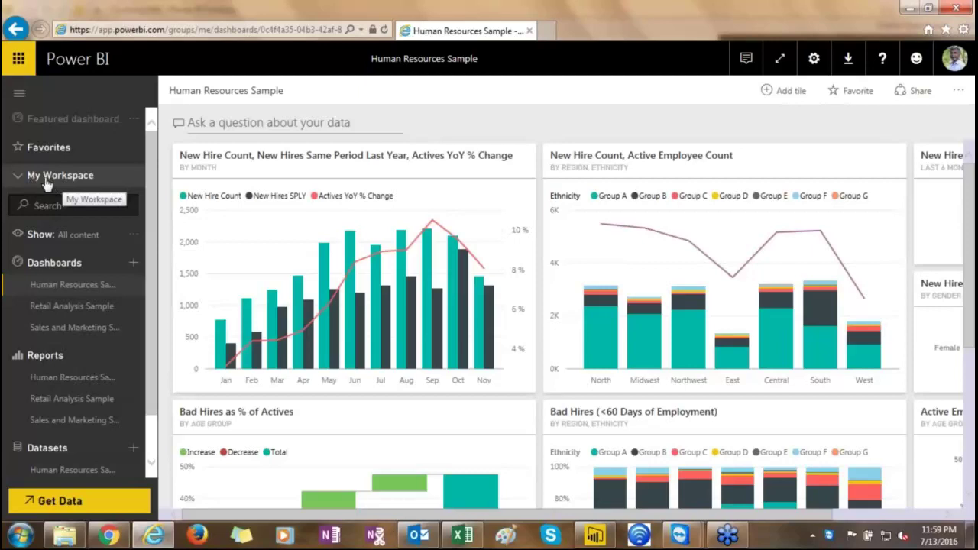
pyautogui.scroll(-2, 46, 183)
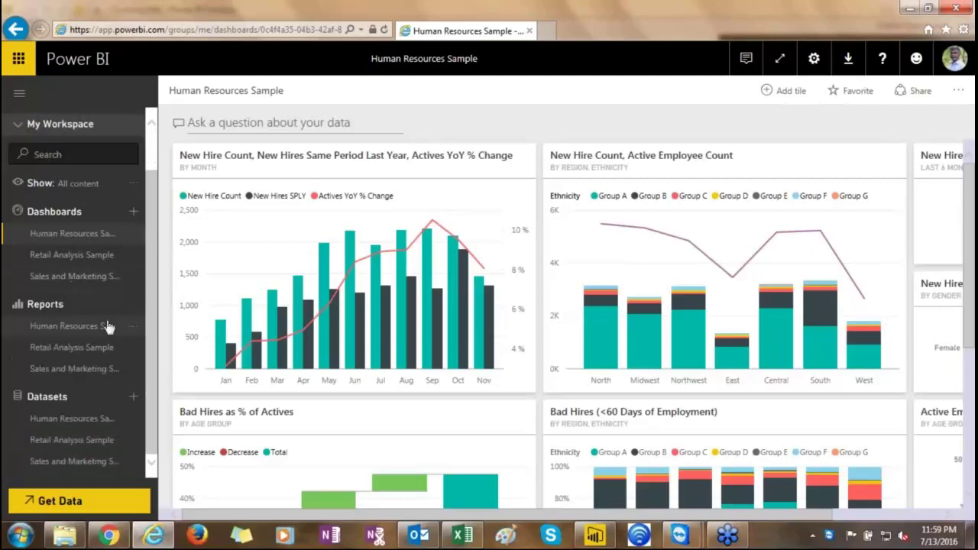
pyautogui.click(69, 355)
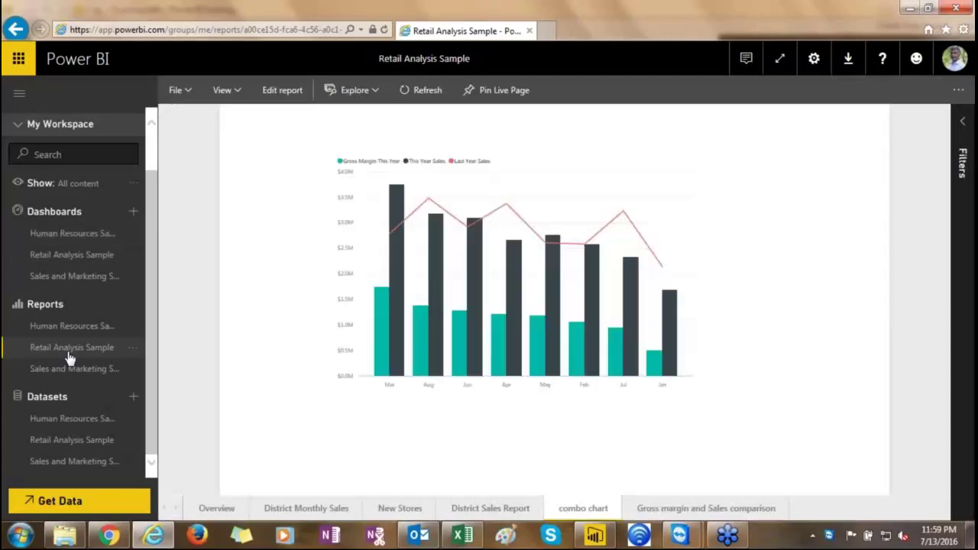
pyautogui.scroll(1, 149, 298)
pyautogui.scroll(-1, 160, 321)
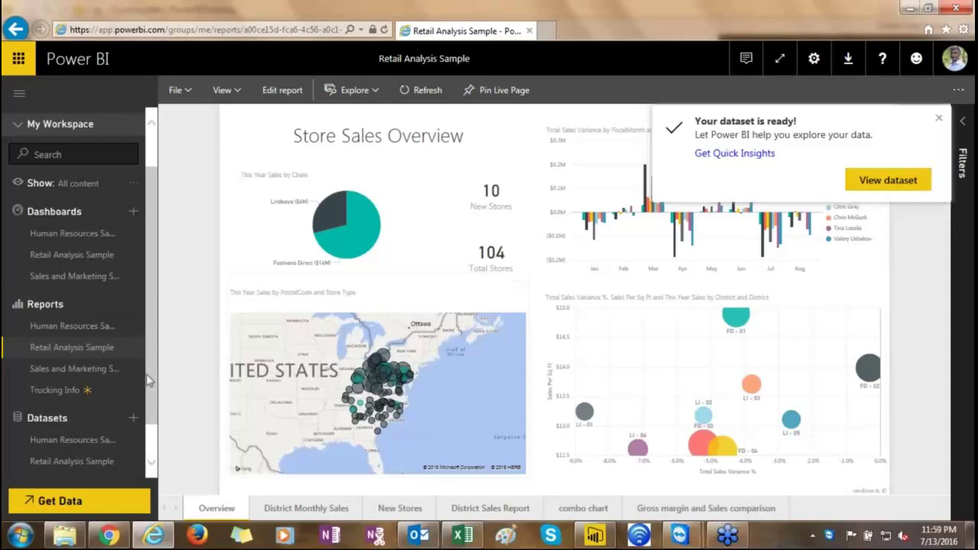
# Open Trucking Info's Revenues & Expenses page and cross-filter it by Taco Productions Ltd.
pyautogui.click(64, 397)
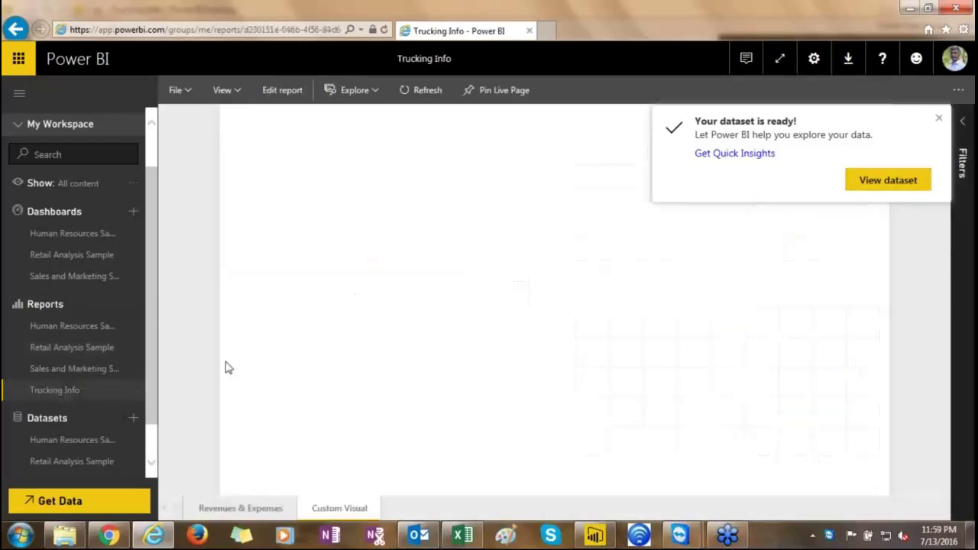
pyautogui.click(227, 511)
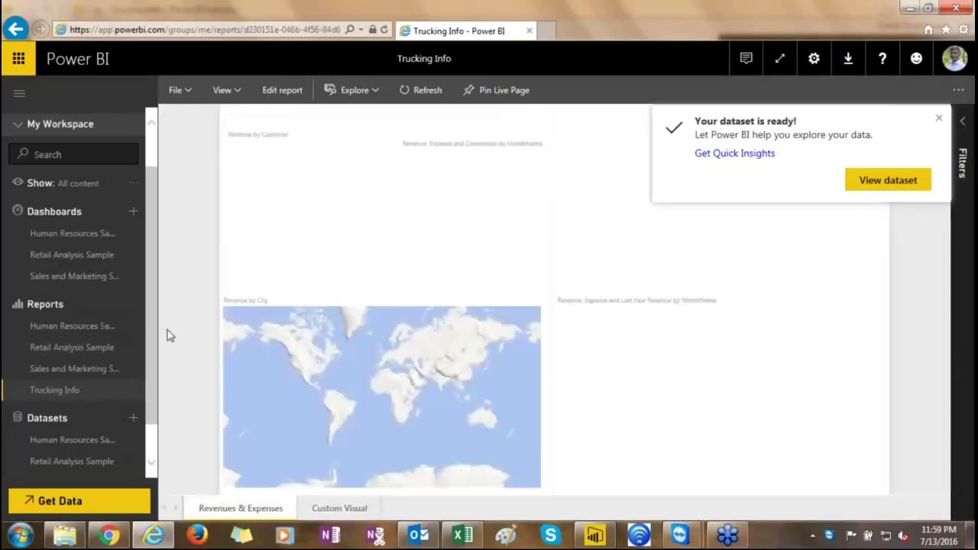
pyautogui.click(937, 120)
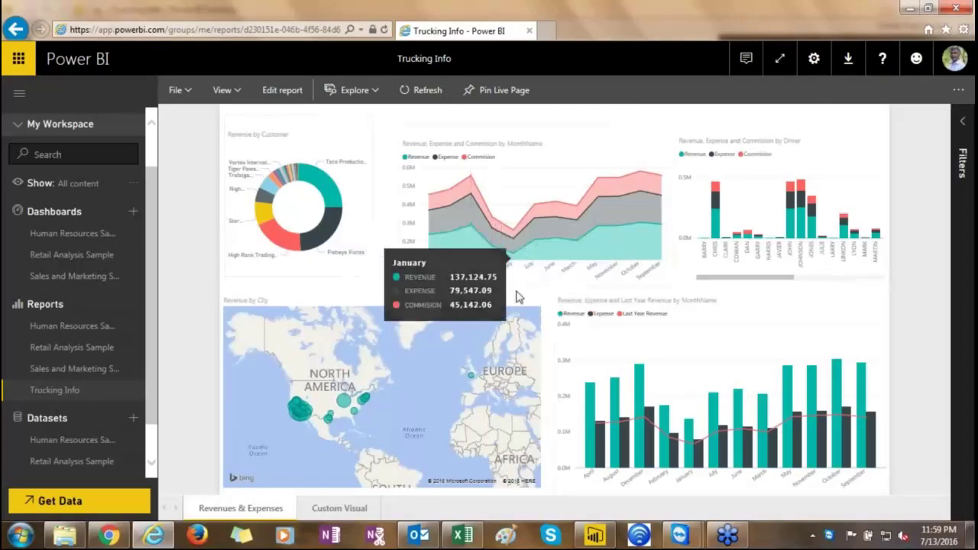
pyautogui.moveTo(328, 199)
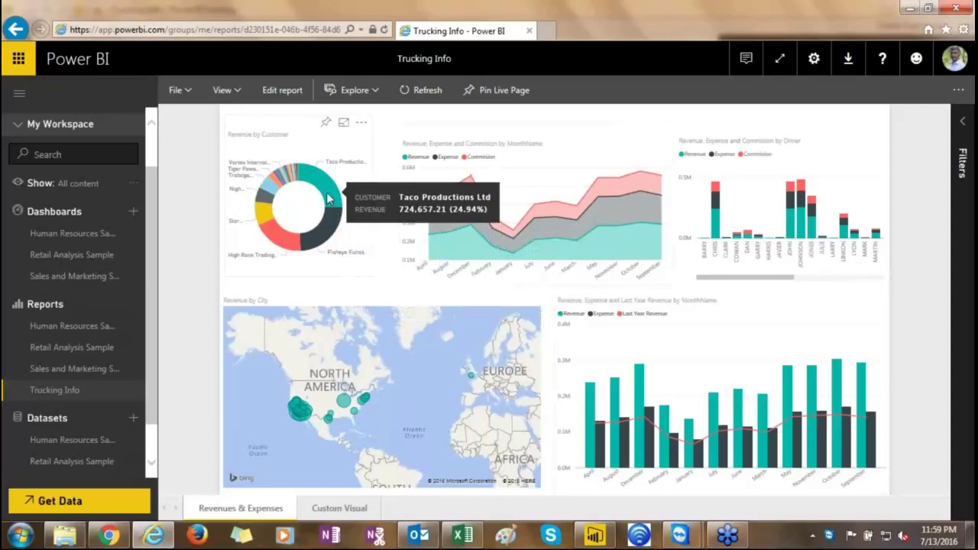
pyautogui.click(328, 200)
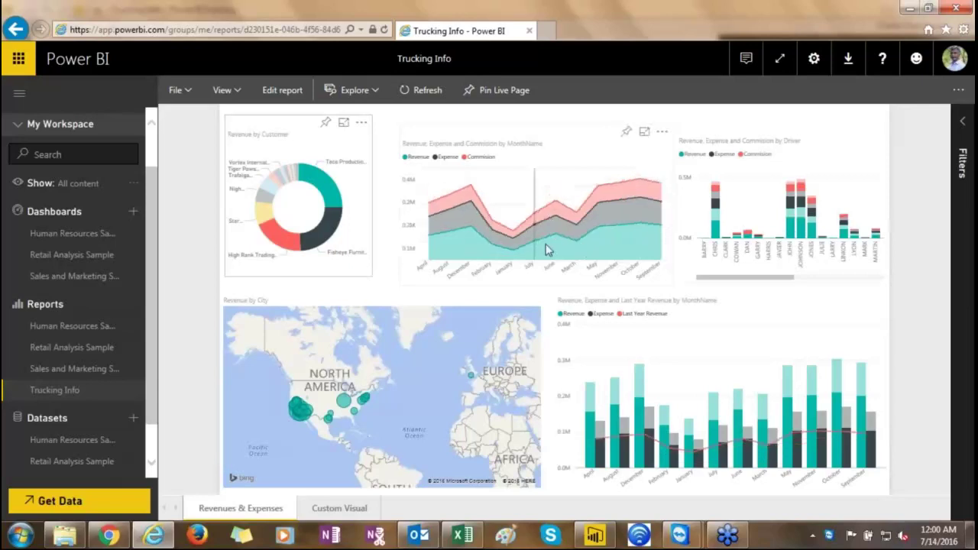
pyautogui.moveTo(330, 228)
pyautogui.moveTo(293, 243)
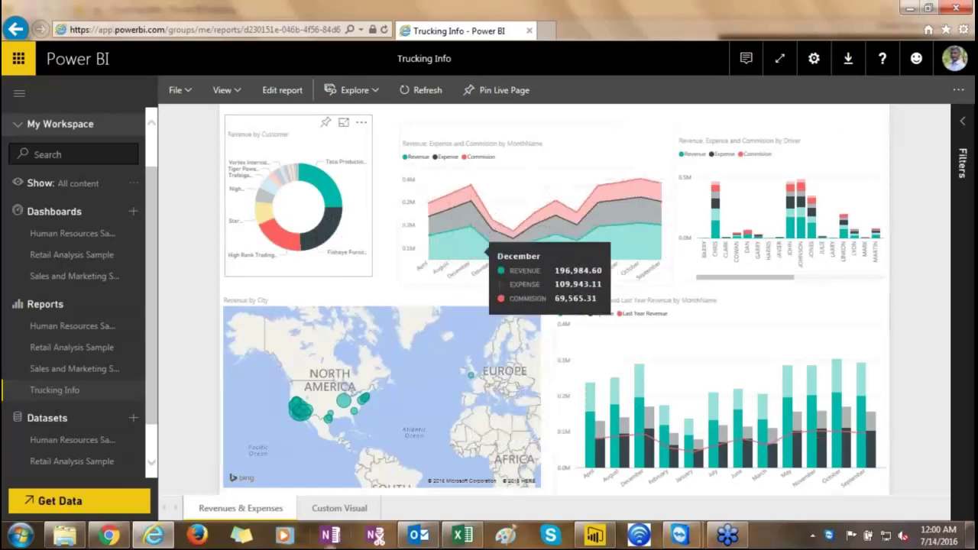
# Rotate the globe on the Custom Visual page, then return to Revenues & Expenses.
pyautogui.click(333, 510)
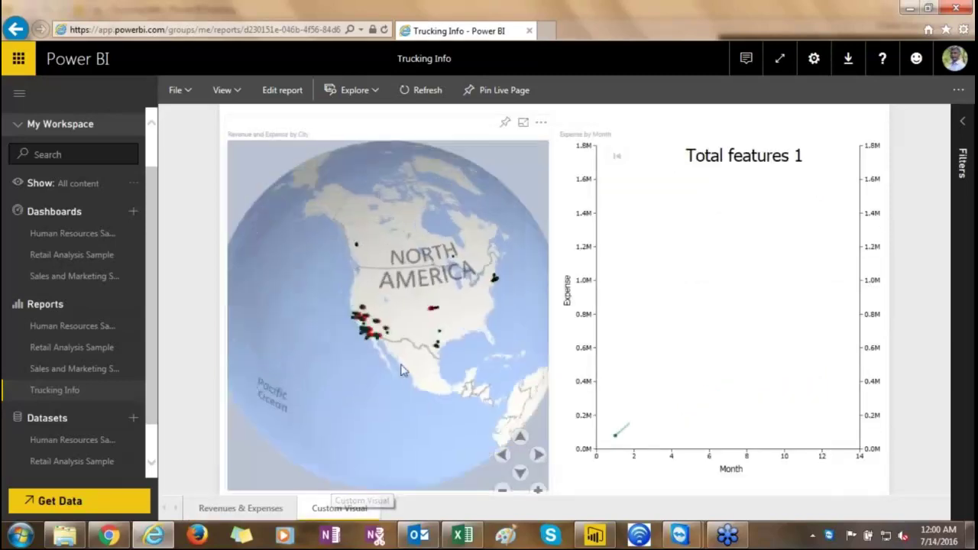
pyautogui.moveTo(394, 385); pyautogui.dragTo(404, 362)
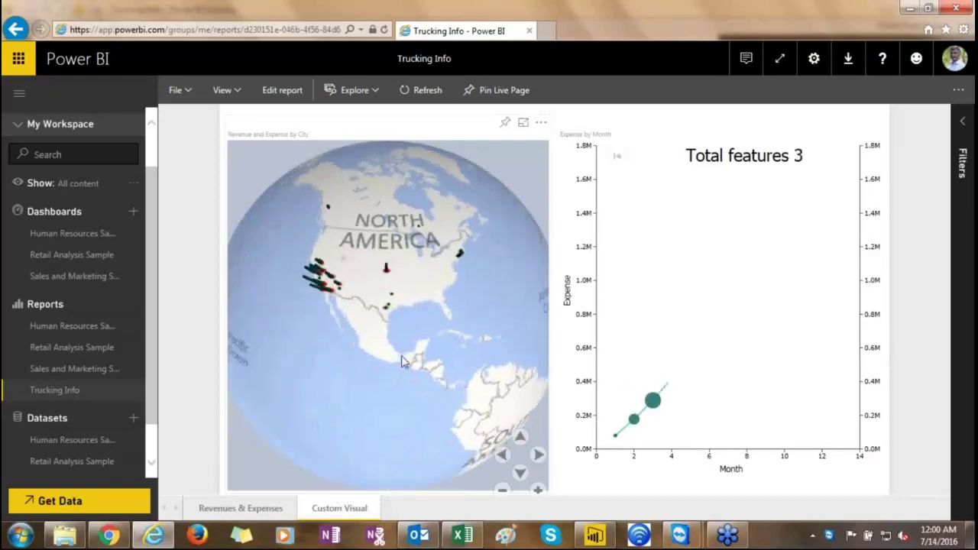
pyautogui.moveTo(404, 363); pyautogui.dragTo(406, 383)
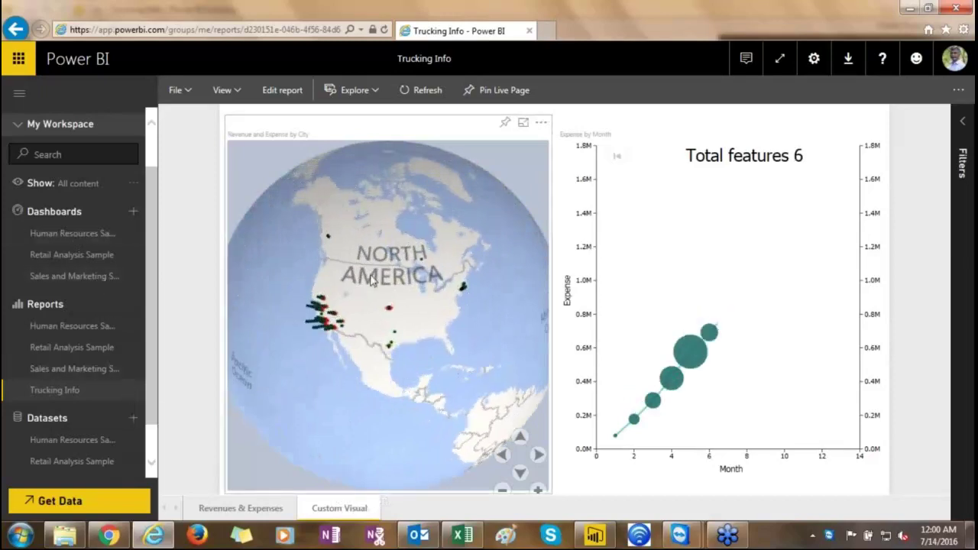
pyautogui.click(251, 512)
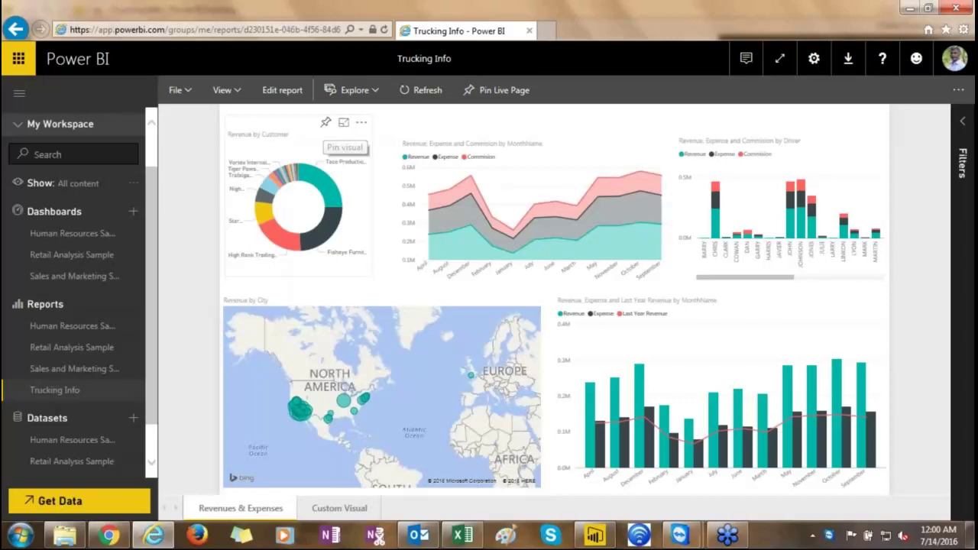
# Pin the Revenue by Customer donut to a new dashboard named 'Trucking'.
pyautogui.click(326, 122)
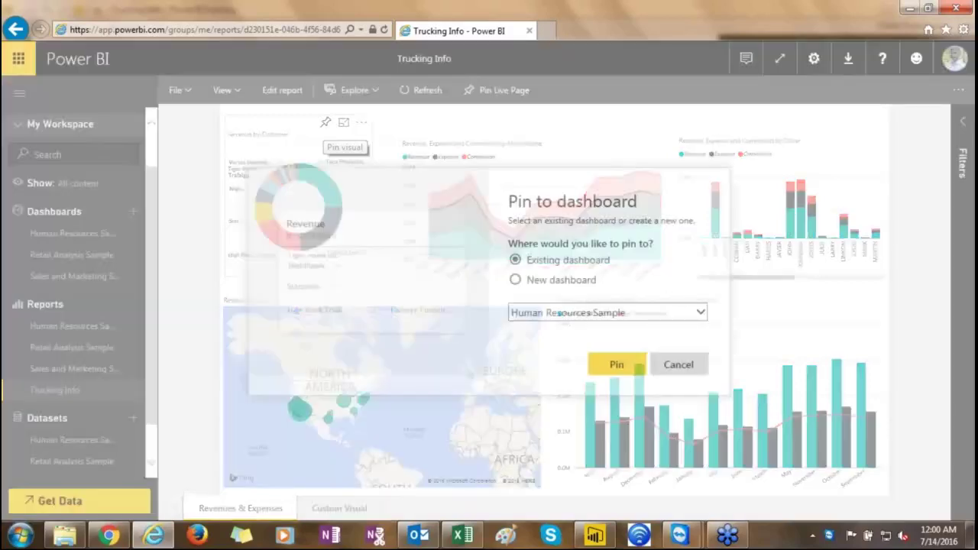
pyautogui.click(515, 280)
pyautogui.write('Trucking')
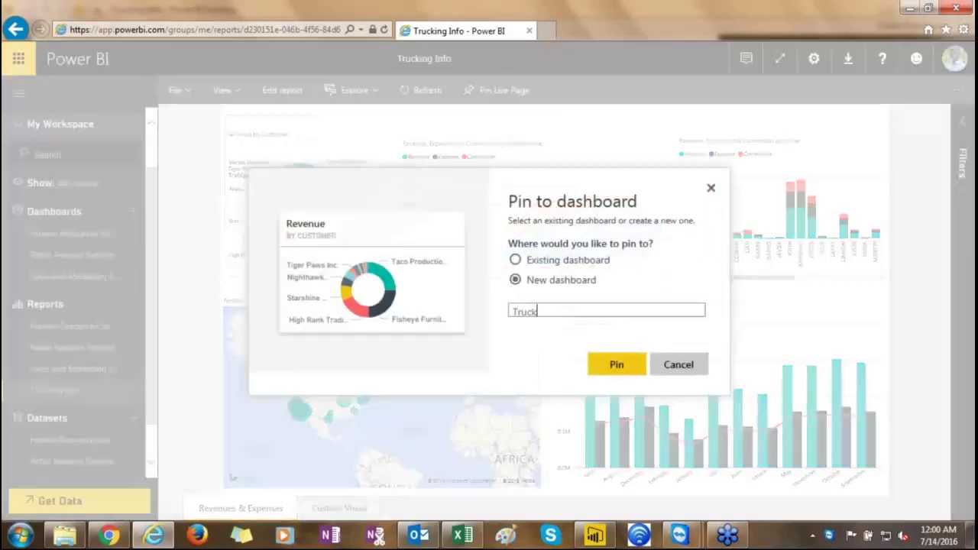
pyautogui.click(617, 364)
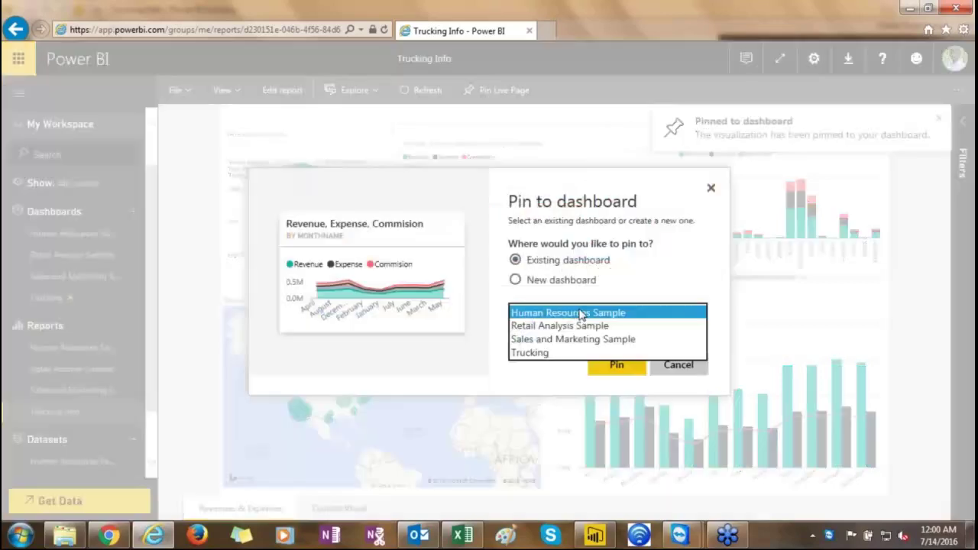
# Pin the monthly area chart and Revenue by City map to the existing Trucking dashboard.
pyautogui.click(545, 352)
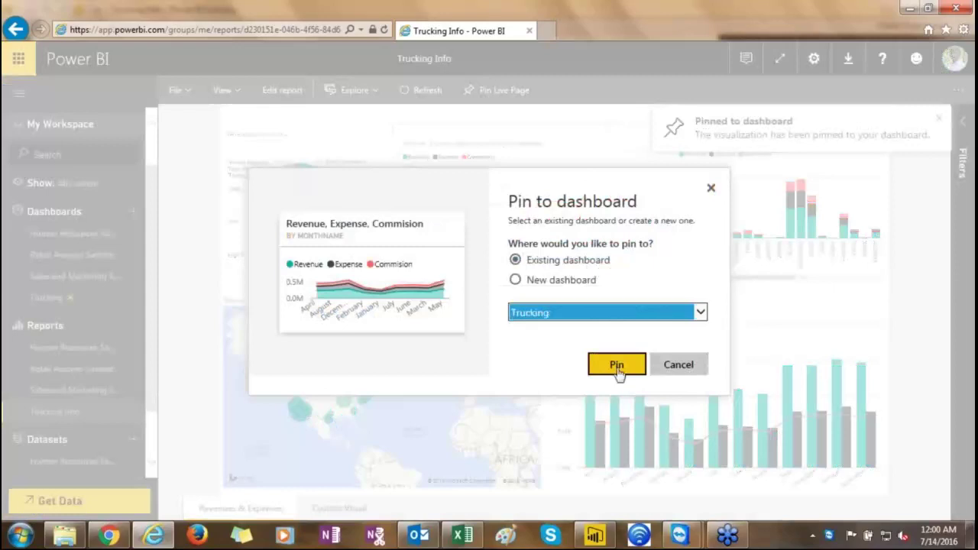
pyautogui.click(617, 365)
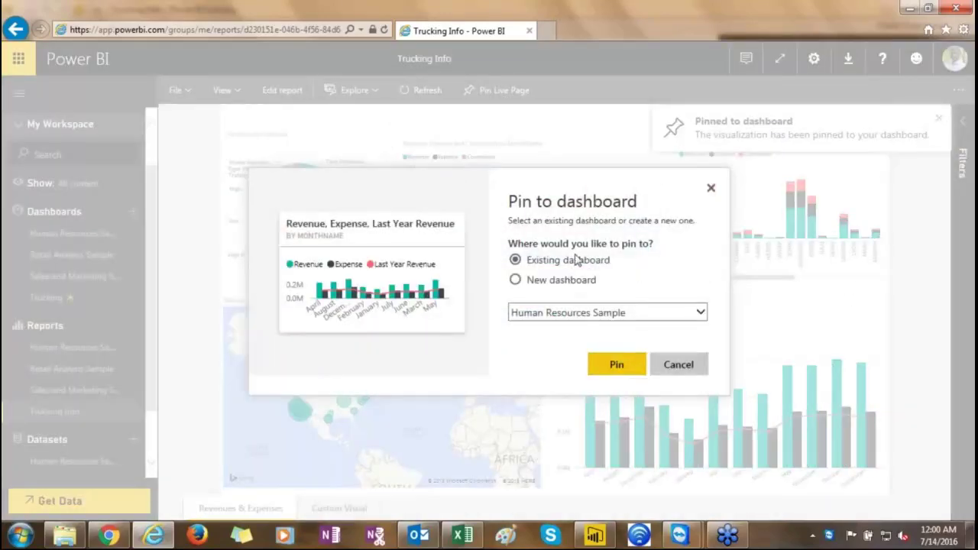
pyautogui.click(577, 306)
pyautogui.click(542, 352)
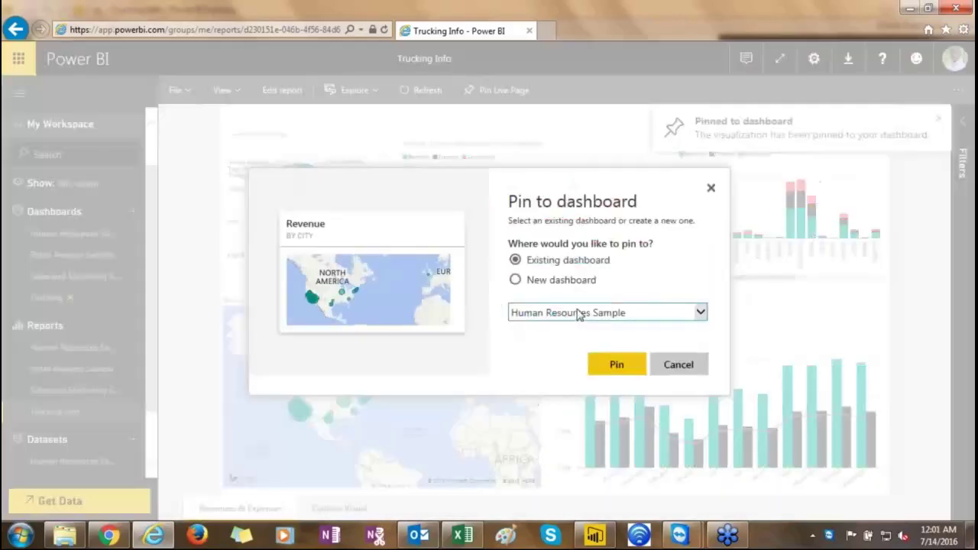
pyautogui.click(579, 316)
pyautogui.click(542, 353)
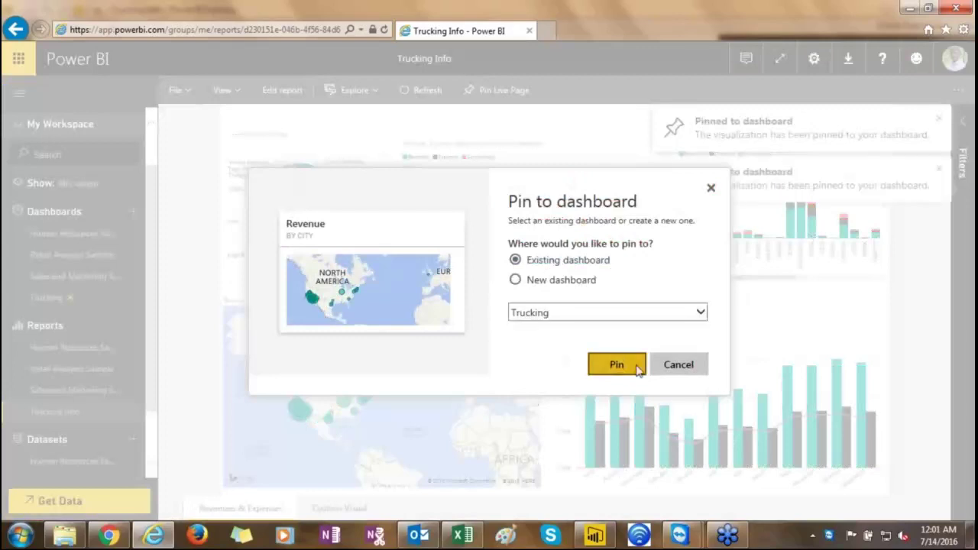
pyautogui.click(638, 369)
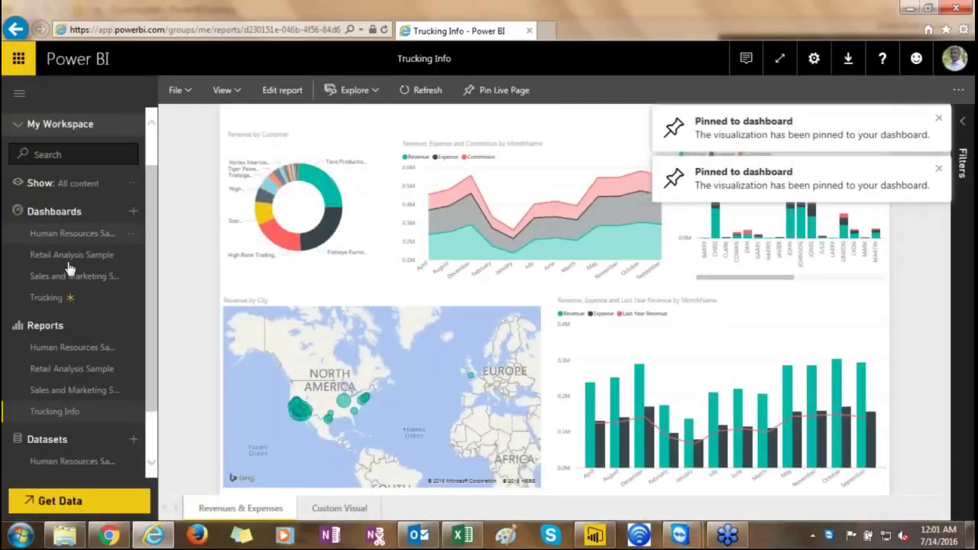
# Review the four pinned tiles on the Trucking dashboard, then return to Power BI Desktop.
pyautogui.click(59, 303)
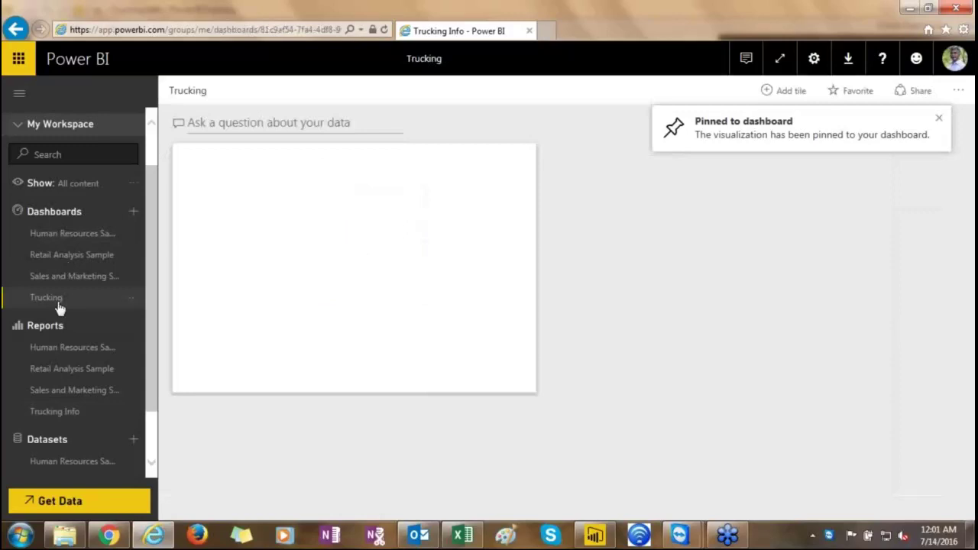
pyautogui.scroll(-3, 435, 340)
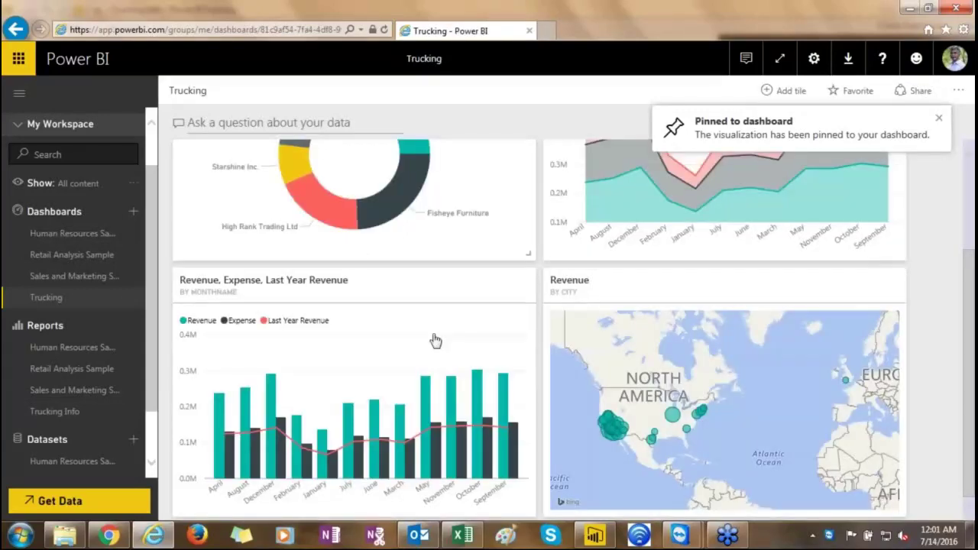
pyautogui.scroll(3, 435, 340)
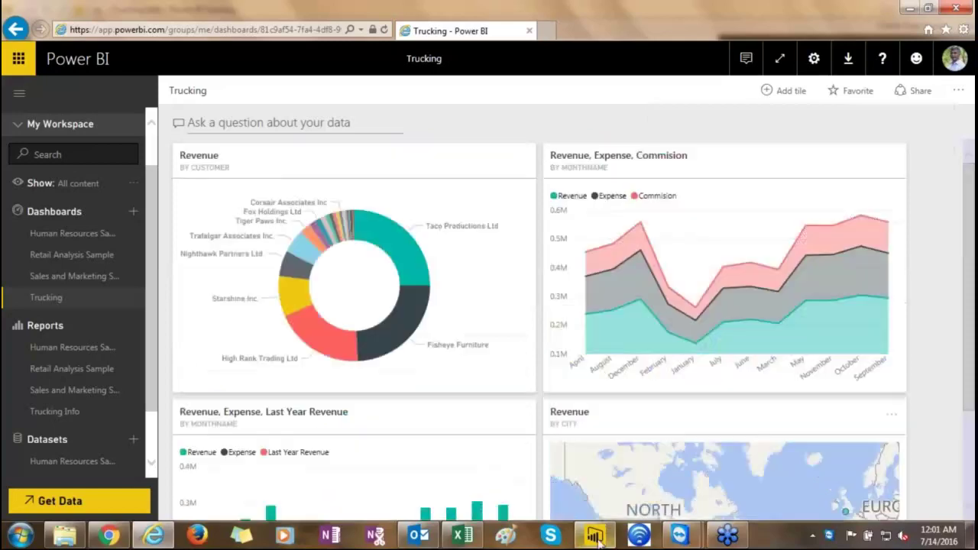
pyautogui.click(596, 537)
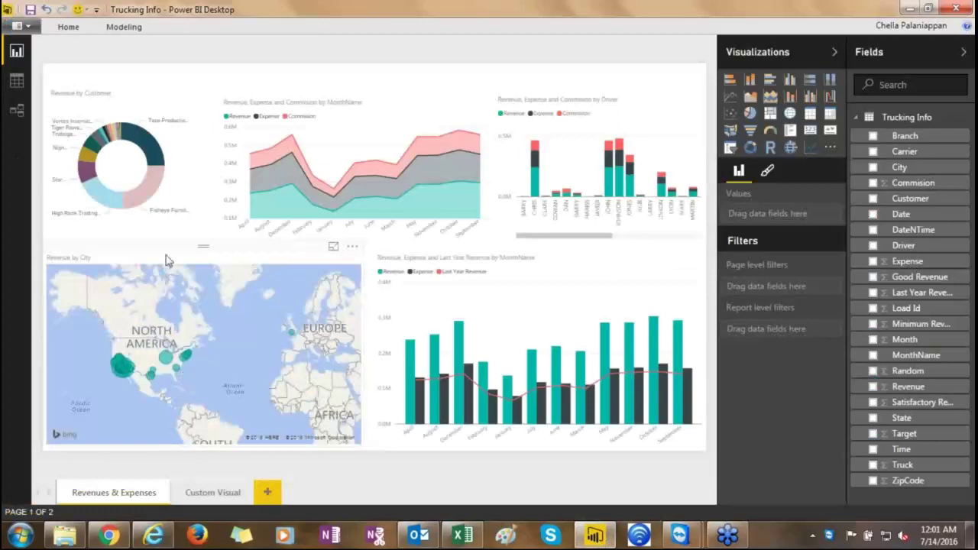
# Start a new untitled report from the File menu and dismiss the welcome start page.
pyautogui.moveTo(92, 199)
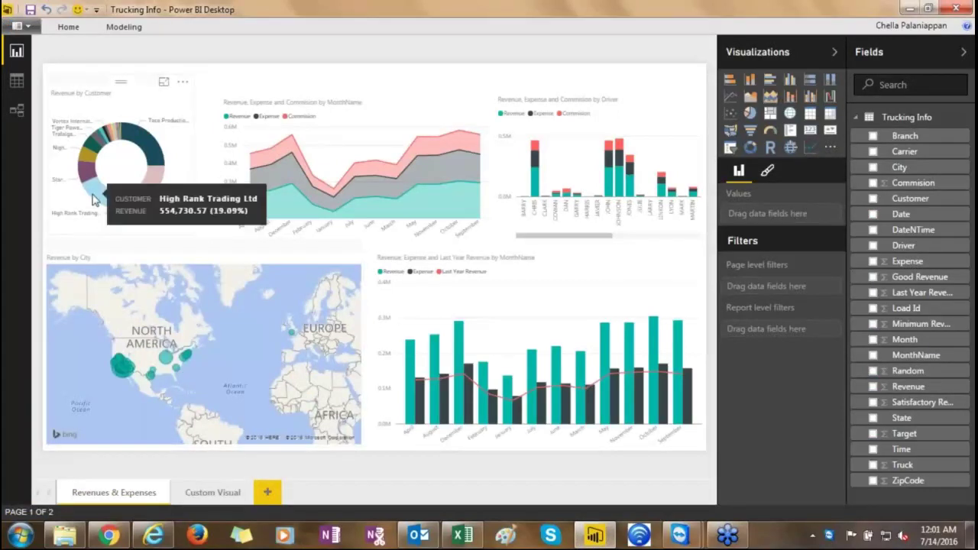
pyautogui.click(17, 25)
pyautogui.press('Escape')
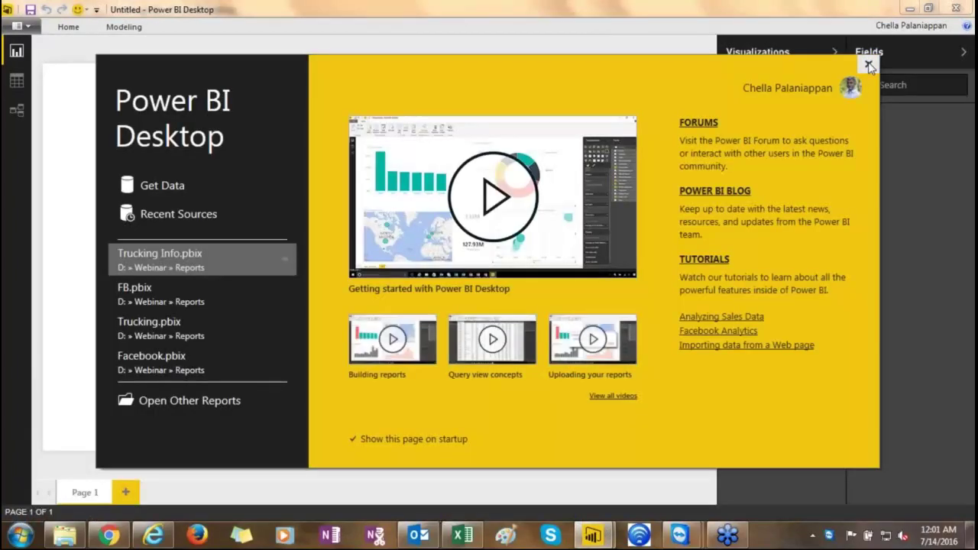
pyautogui.click(868, 65)
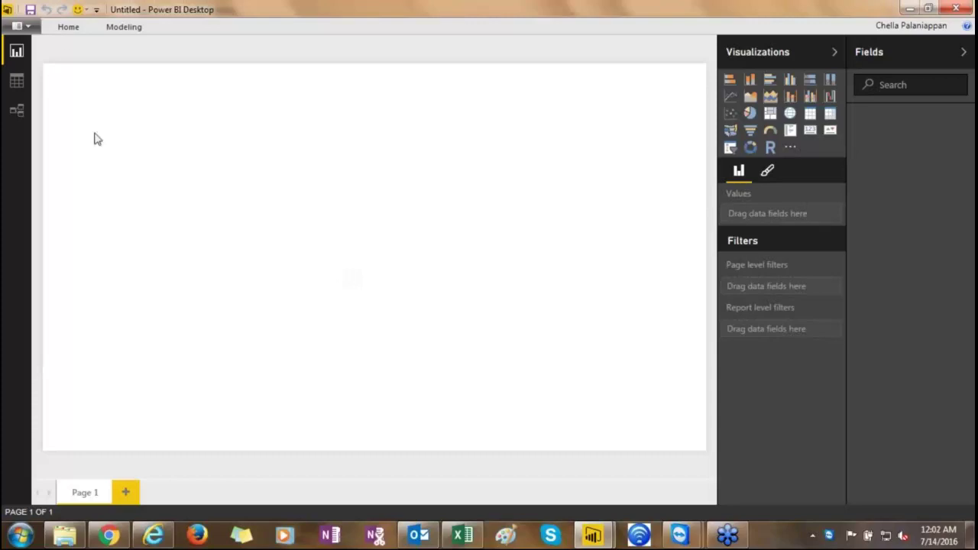
pyautogui.click(74, 31)
# Choose the Facebook connector from the Online Services data sources.
pyautogui.click(128, 75)
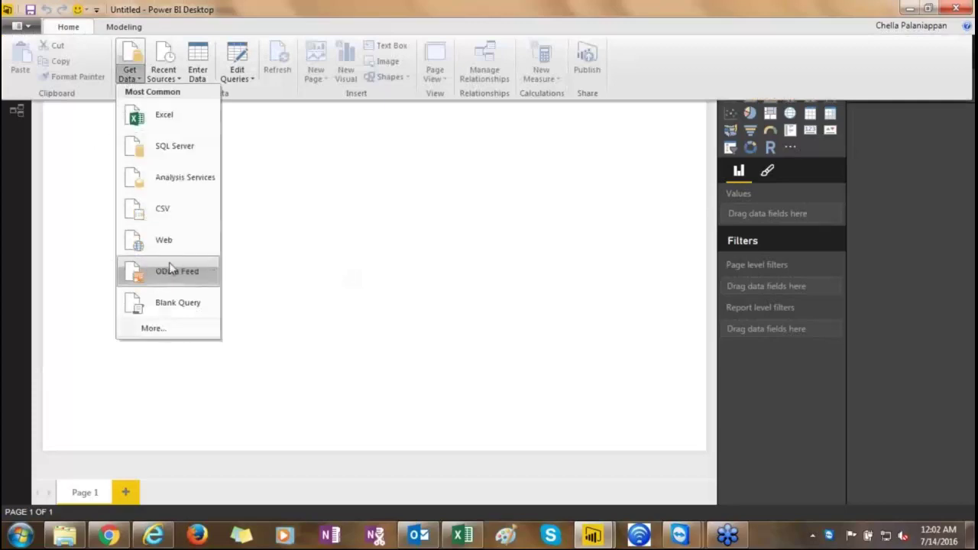
pyautogui.click(153, 329)
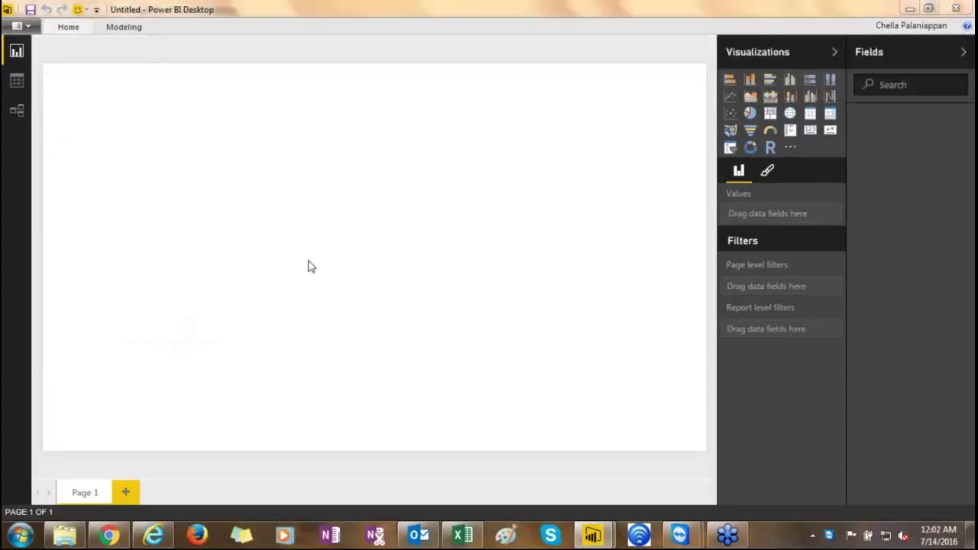
pyautogui.click(327, 202)
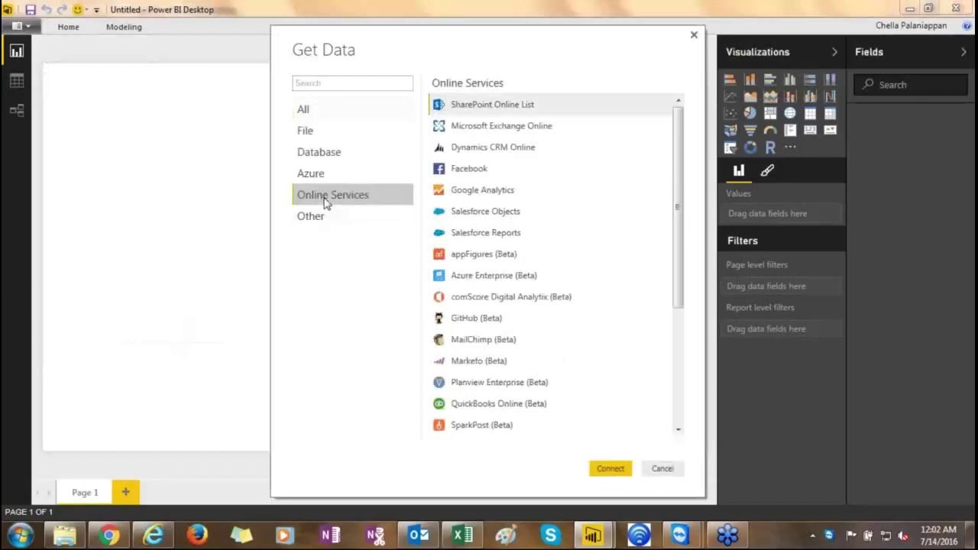
pyautogui.click(457, 175)
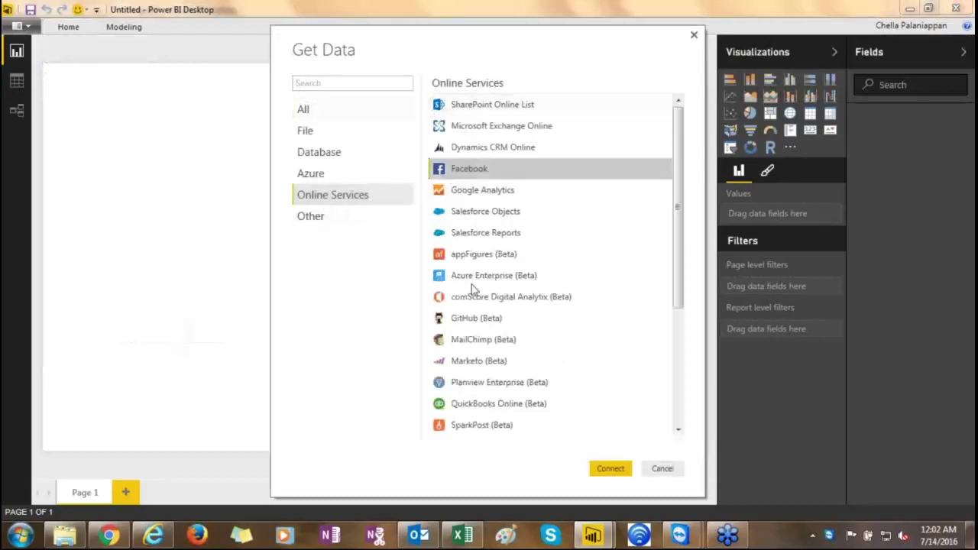
pyautogui.click(611, 468)
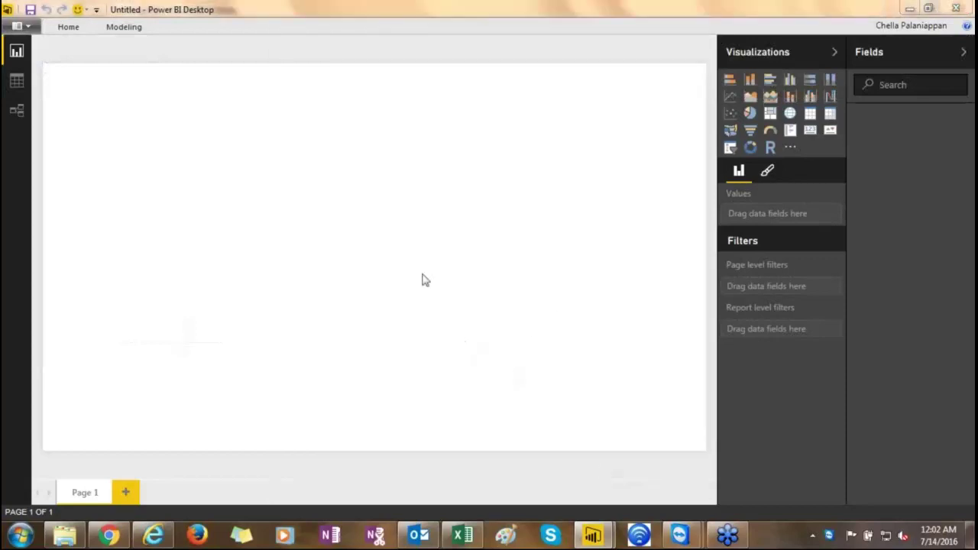
# Connect to the 'microsoftbi' Facebook page with the Posts connection type.
pyautogui.click(277, 243)
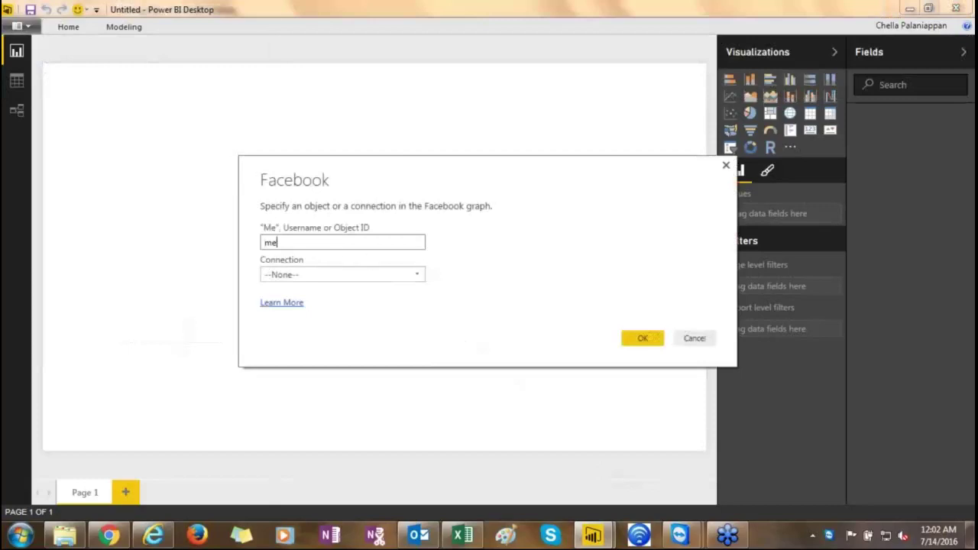
pyautogui.doubleClick(271, 243)
pyautogui.write('microsoftbi')
pyautogui.click(343, 277)
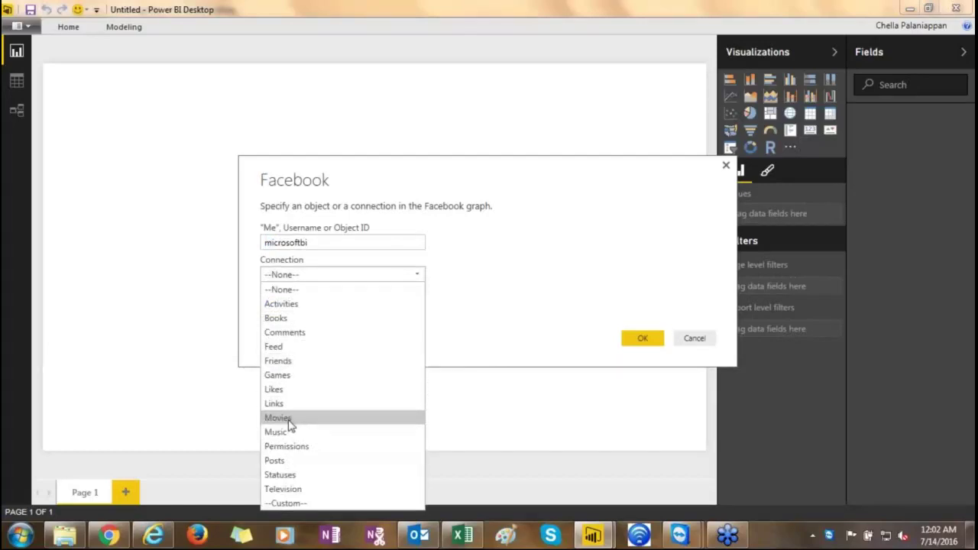
pyautogui.click(282, 462)
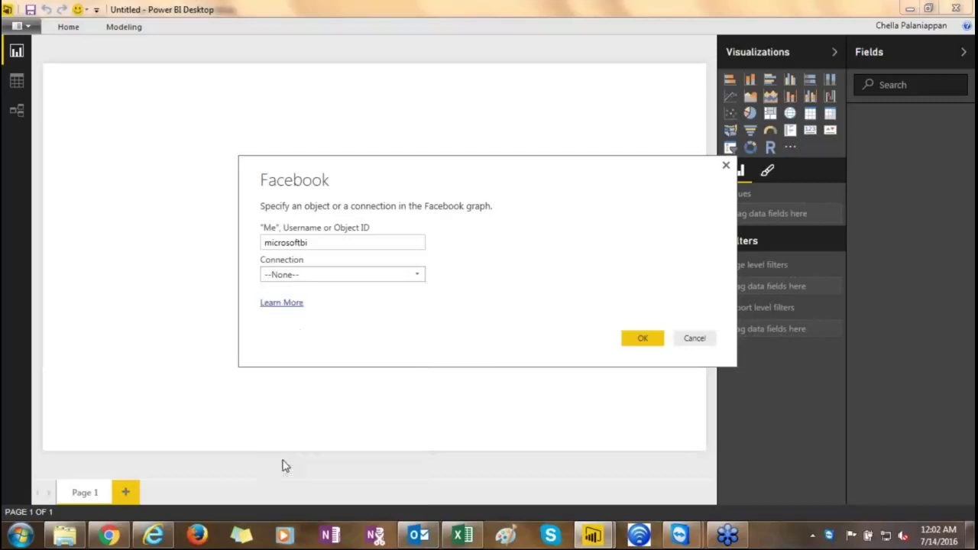
pyautogui.click(636, 345)
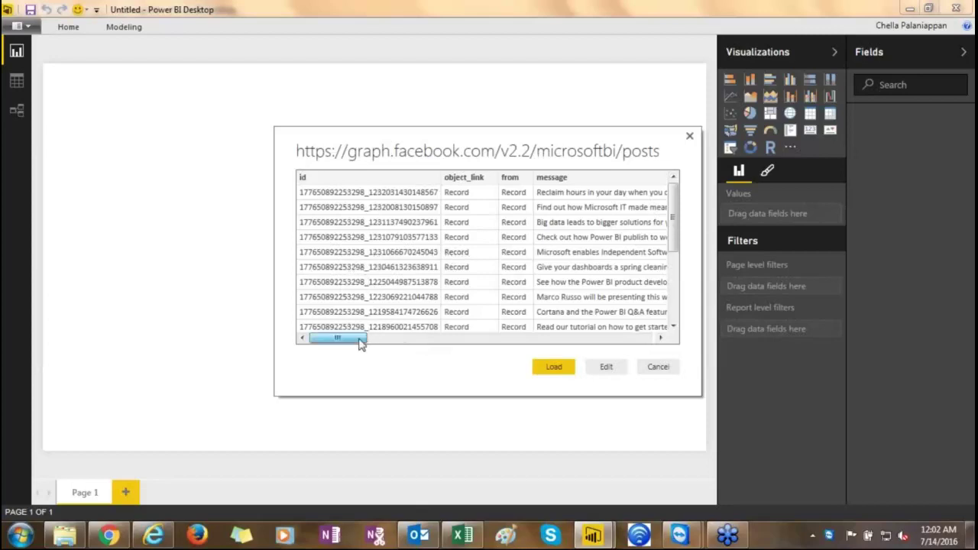
# Scroll through the Facebook posts preview and load it into the report.
pyautogui.moveTo(358, 346)
pyautogui.mouseDown()
pyautogui.moveTo(384, 347)
pyautogui.moveTo(356, 339)
pyautogui.mouseUp()
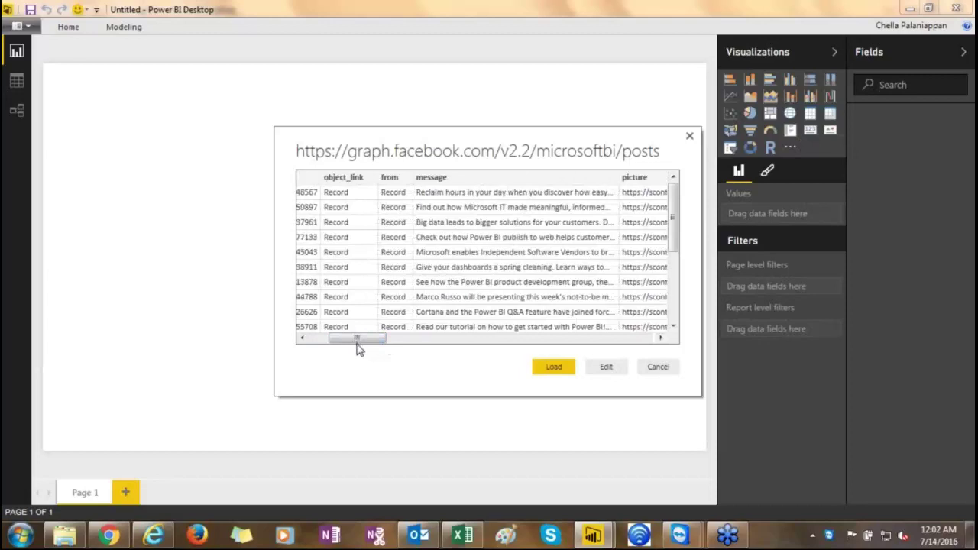
pyautogui.moveTo(362, 343); pyautogui.dragTo(449, 343)
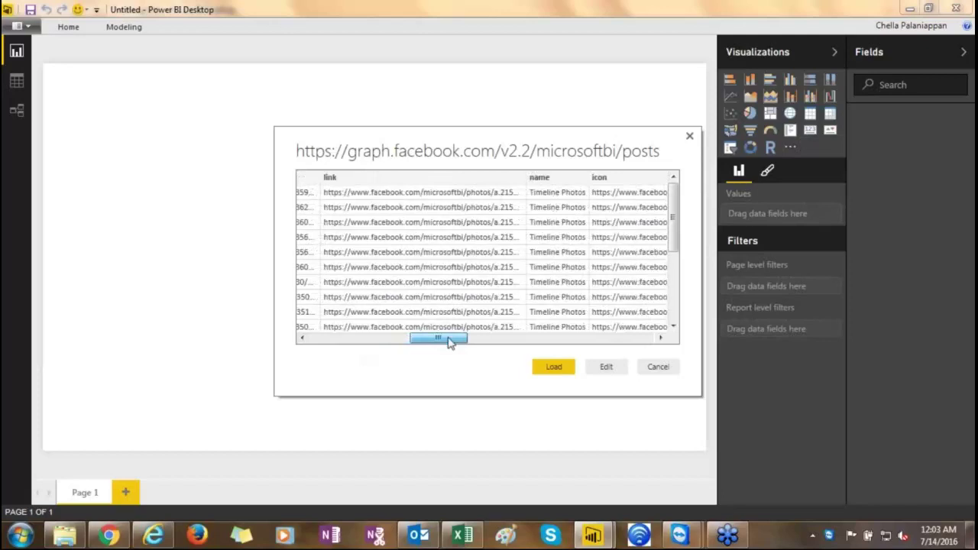
pyautogui.moveTo(449, 344); pyautogui.dragTo(557, 340)
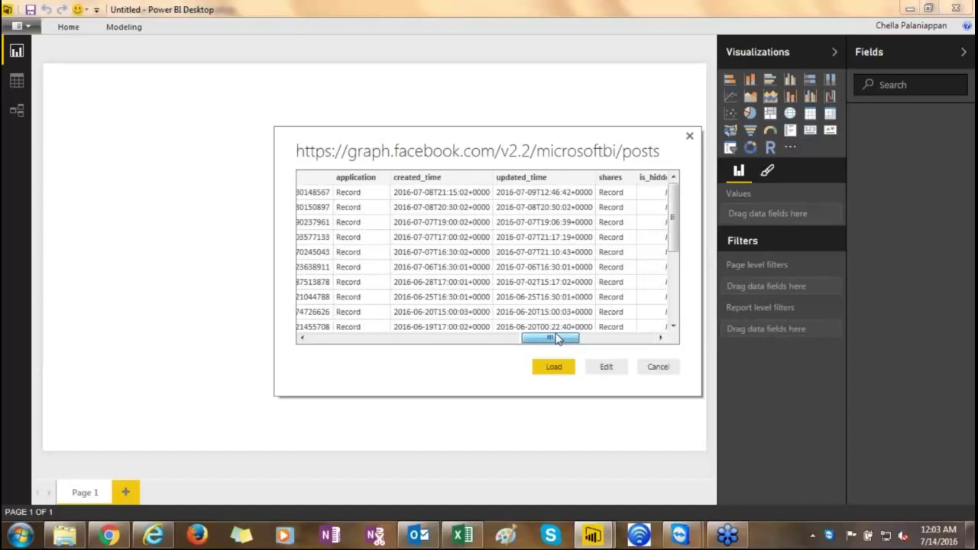
pyautogui.click(554, 367)
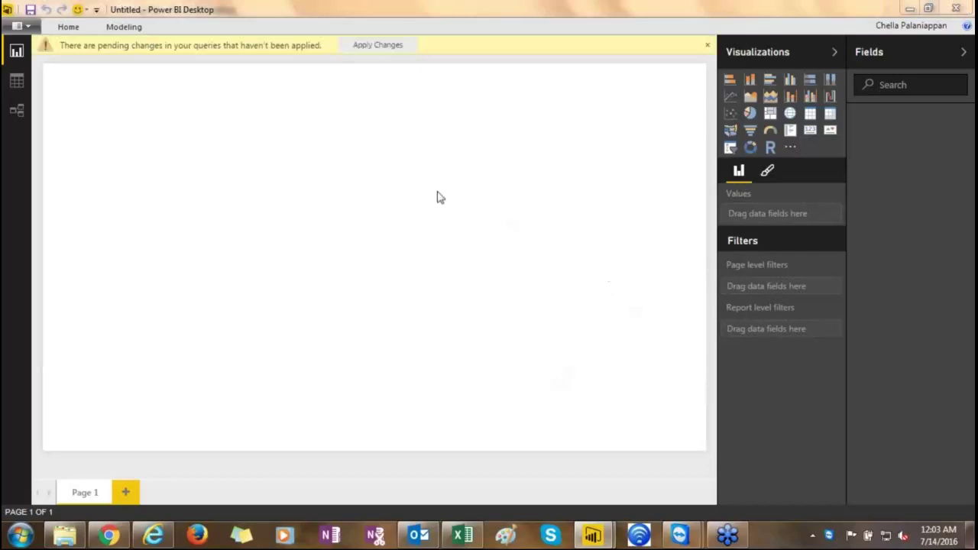
# Apply the pending changes so Query1's Facebook fields load into the field list.
pyautogui.click(387, 46)
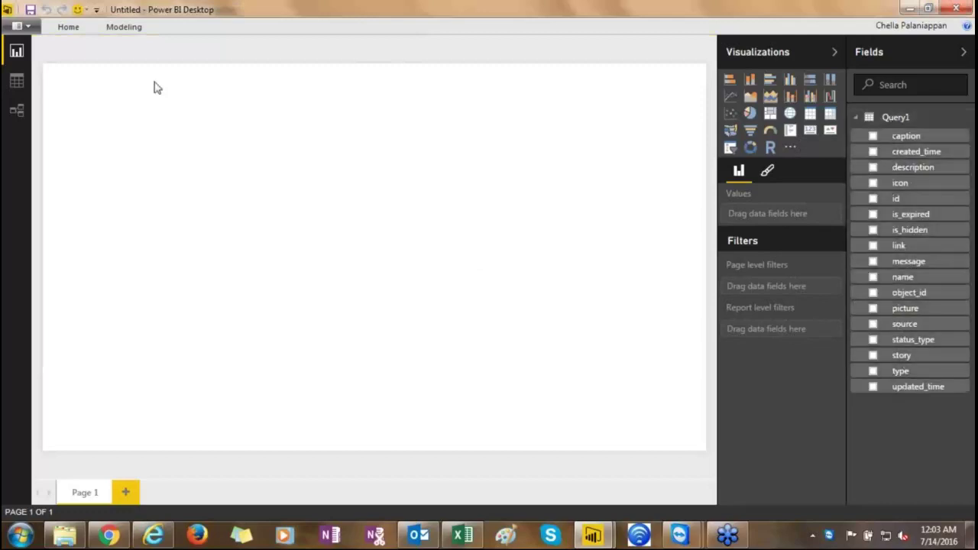
pyautogui.click(72, 29)
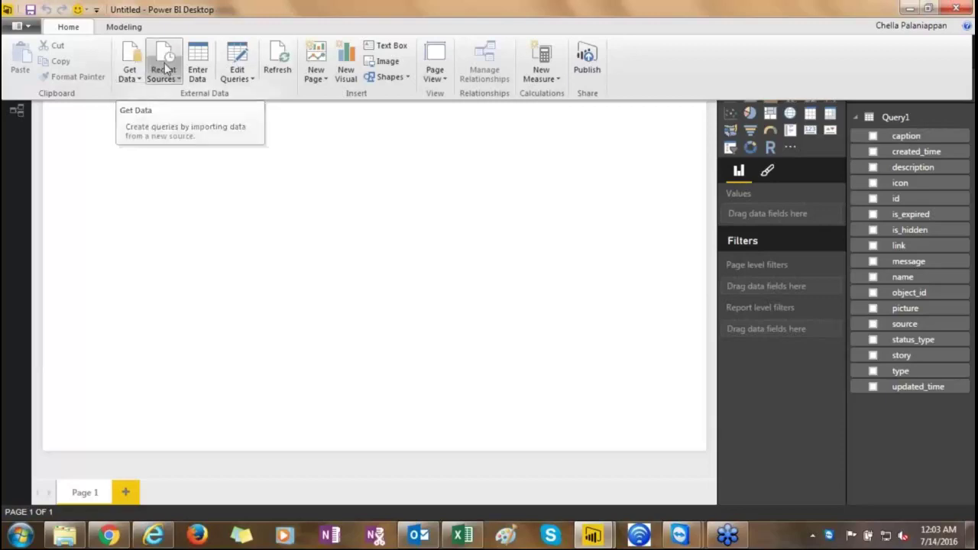
# Open Query1 in the Query Editor and select the created_time column.
pyautogui.click(234, 62)
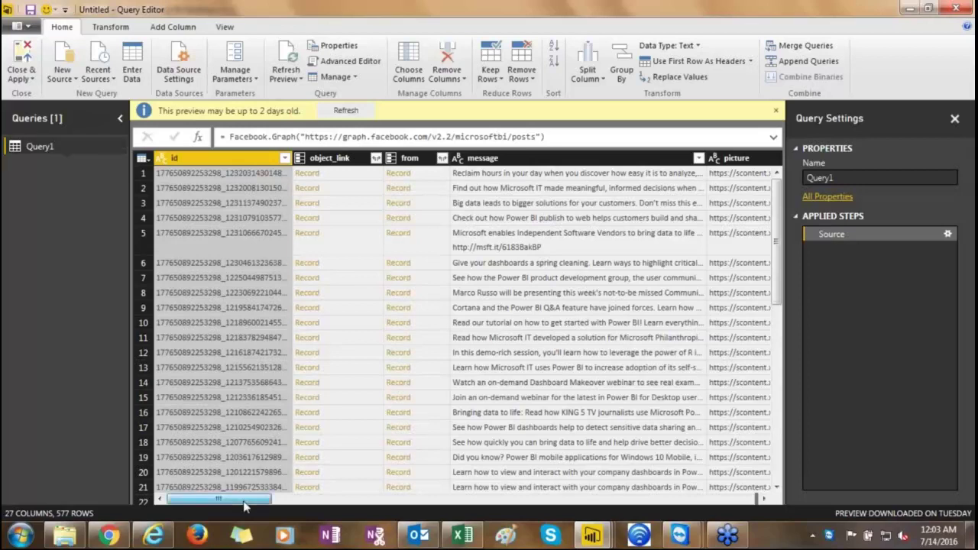
pyautogui.moveTo(245, 506); pyautogui.dragTo(516, 519)
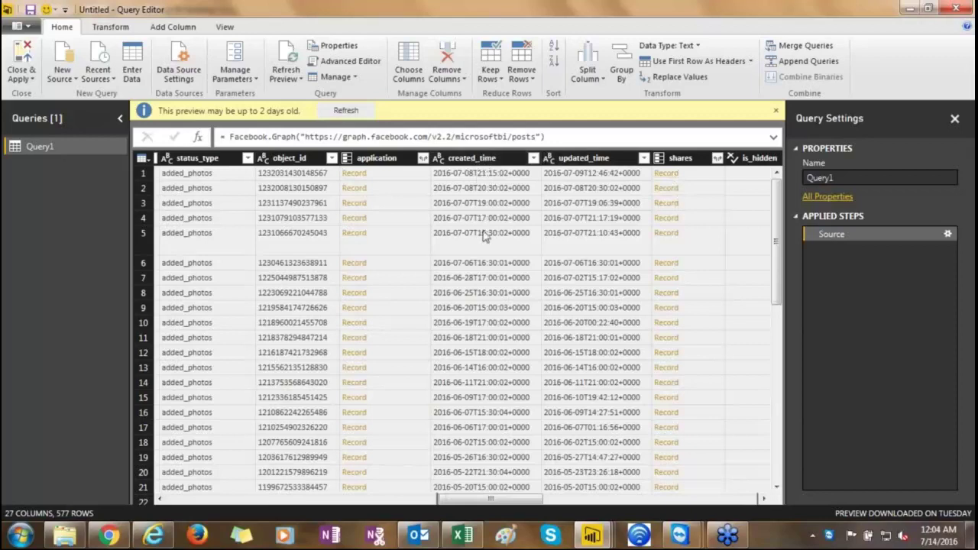
pyautogui.click(461, 160)
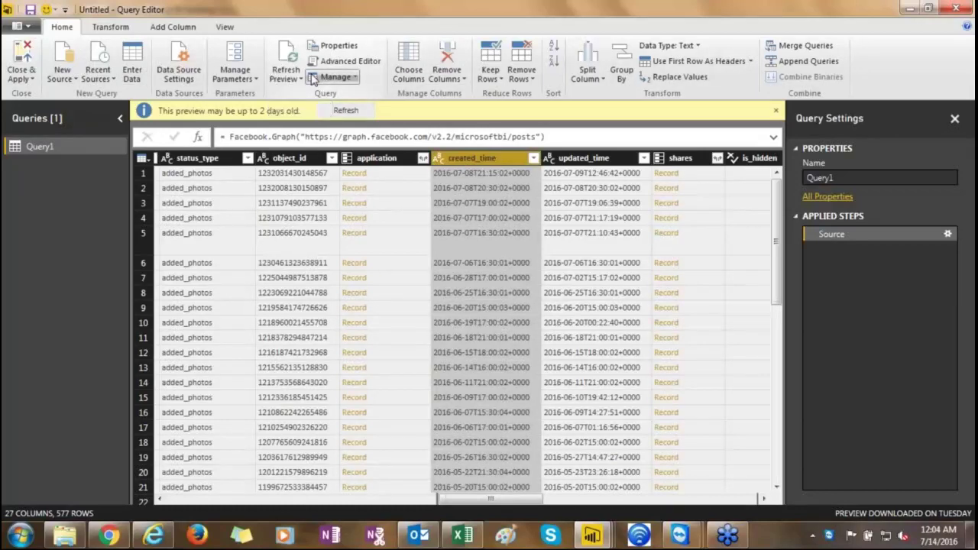
pyautogui.click(587, 74)
# Split created_time at each custom delimiter 'T' into date and time columns.
pyautogui.click(598, 92)
pyautogui.click(342, 230)
pyautogui.click(324, 331)
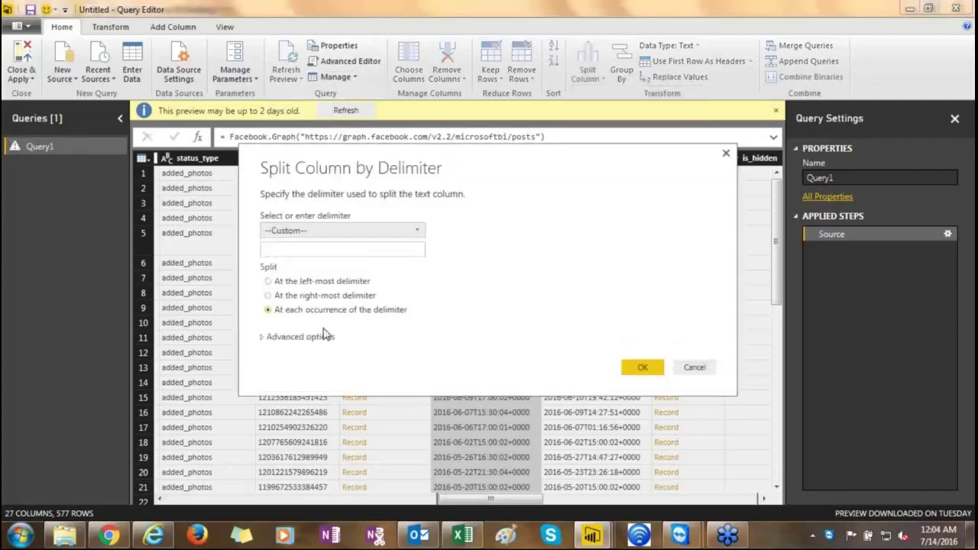
pyautogui.click(364, 234)
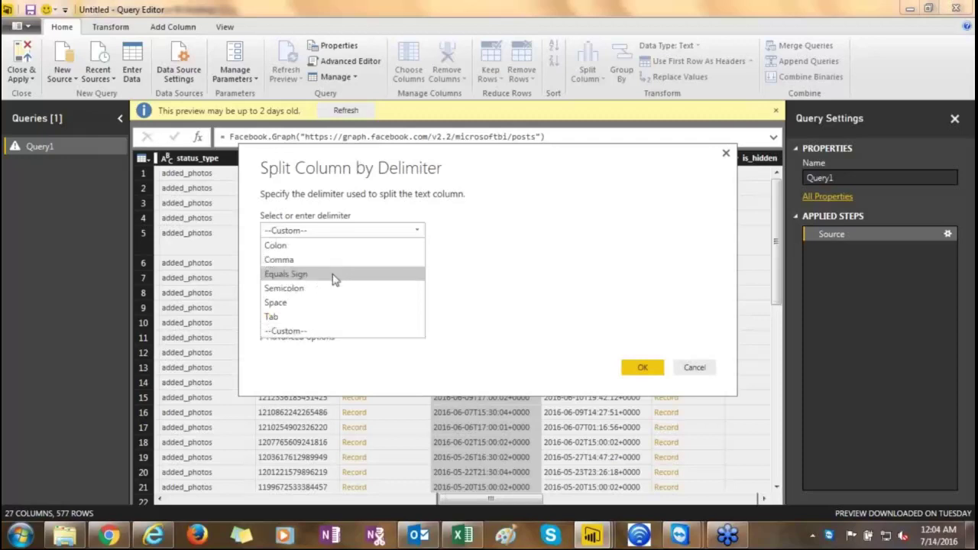
pyautogui.click(520, 250)
pyautogui.click(327, 253)
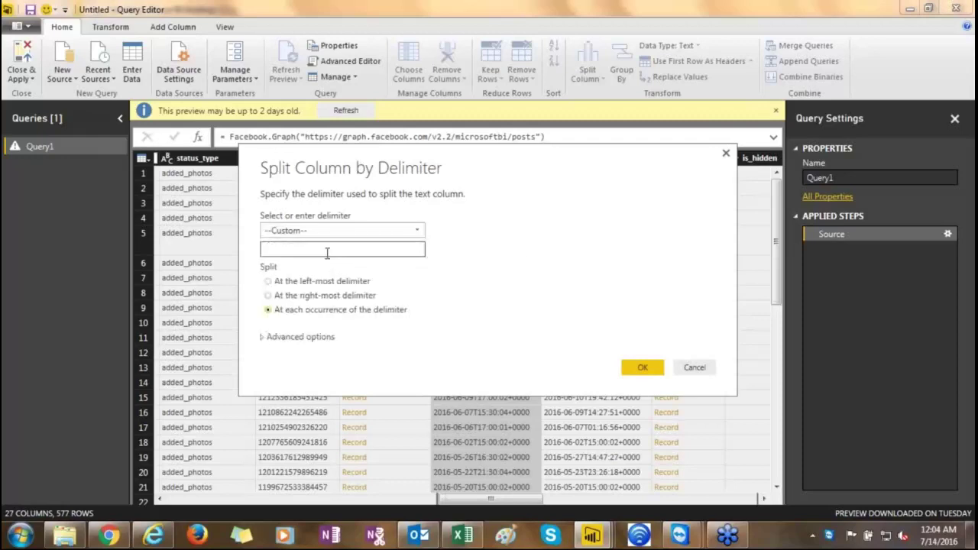
pyautogui.write('T')
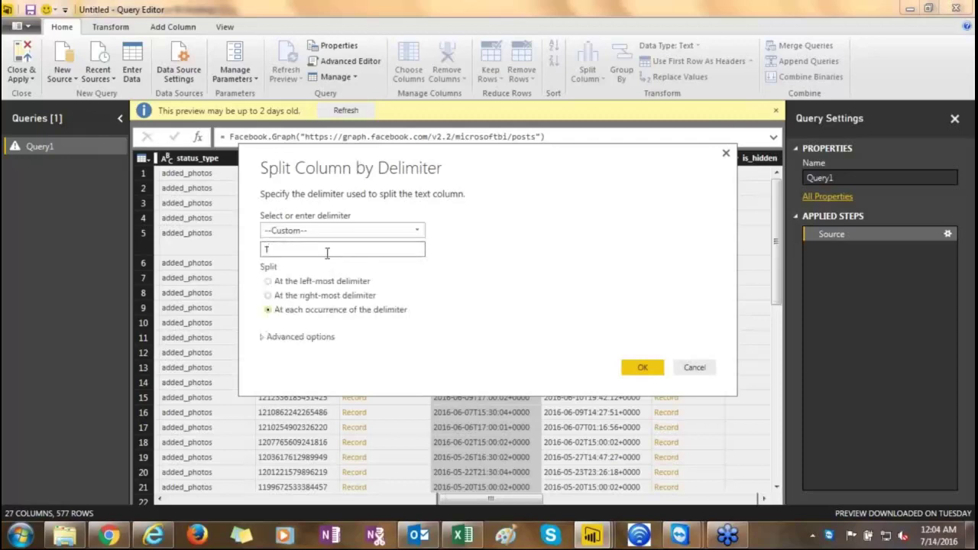
pyautogui.click(643, 368)
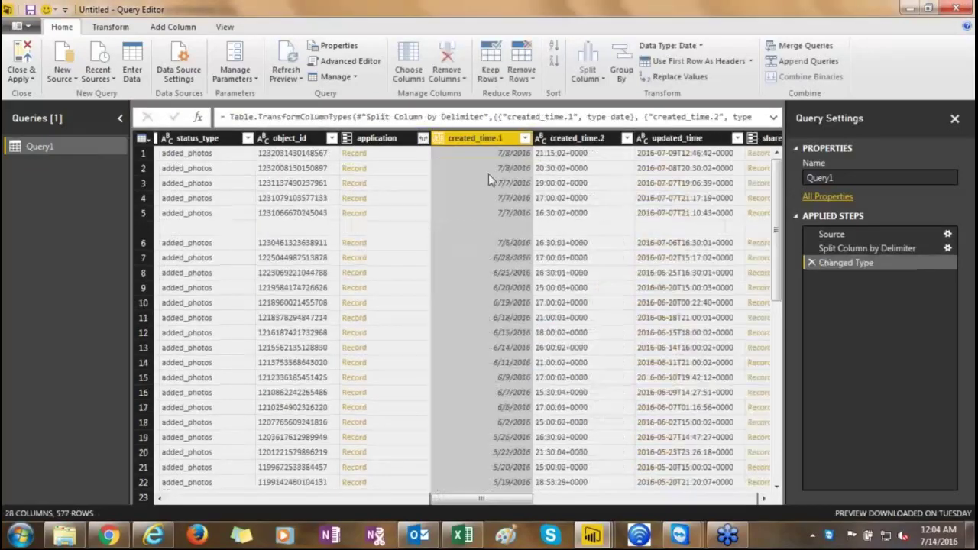
# Rename the created_time.1 column to created_date.
pyautogui.click(487, 234)
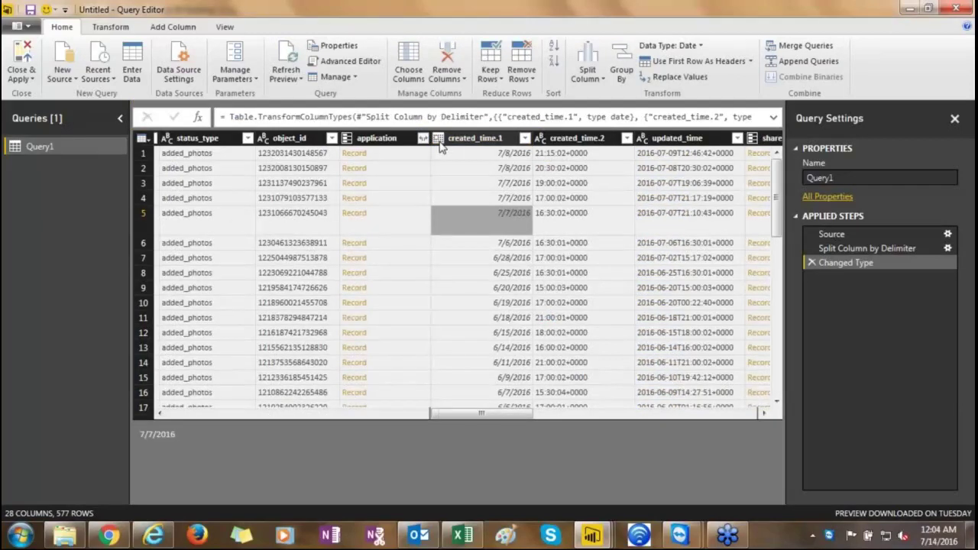
pyautogui.click(488, 142)
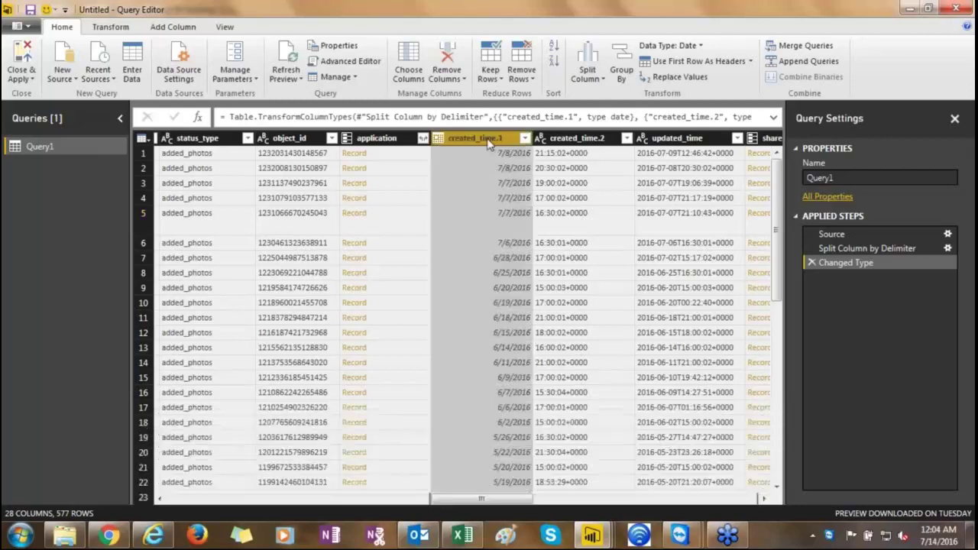
pyautogui.rightClick(488, 142)
pyautogui.click(520, 393)
pyautogui.click(510, 137)
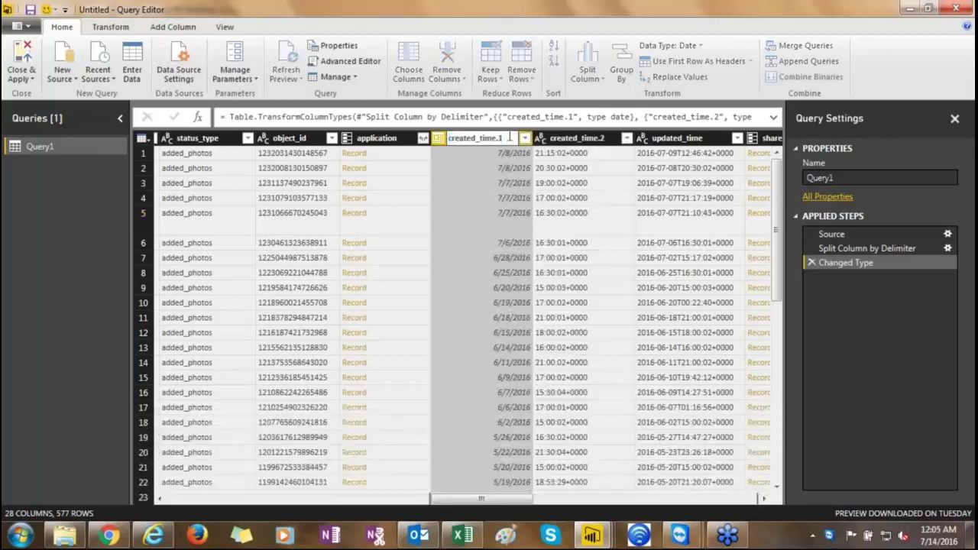
pyautogui.press('BackSpace')
pyautogui.press('BackSpace')
pyautogui.press('BackSpace')
pyautogui.press('BackSpace')
pyautogui.press('BackSpace')
pyautogui.press('BackSpace')
pyautogui.write('date')
pyautogui.press('Return')
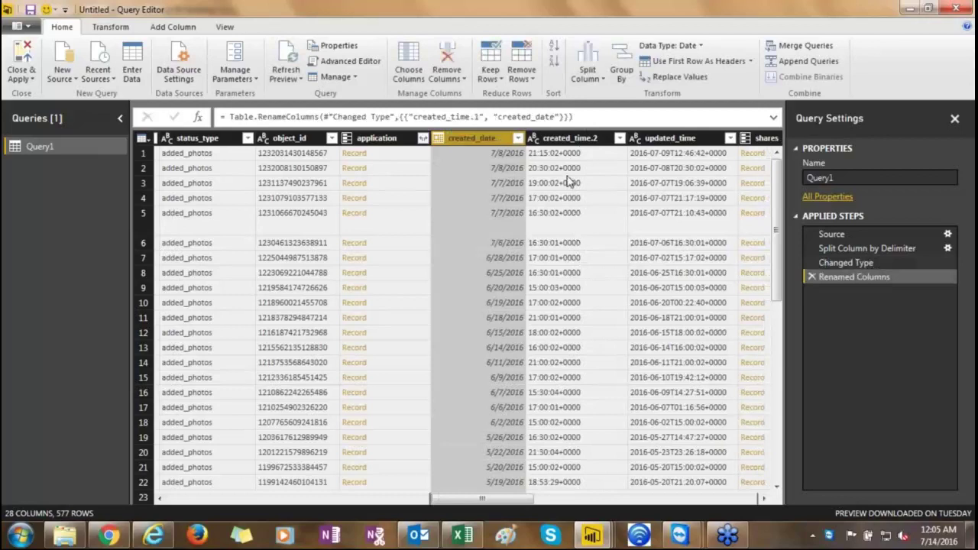
pyautogui.click(570, 138)
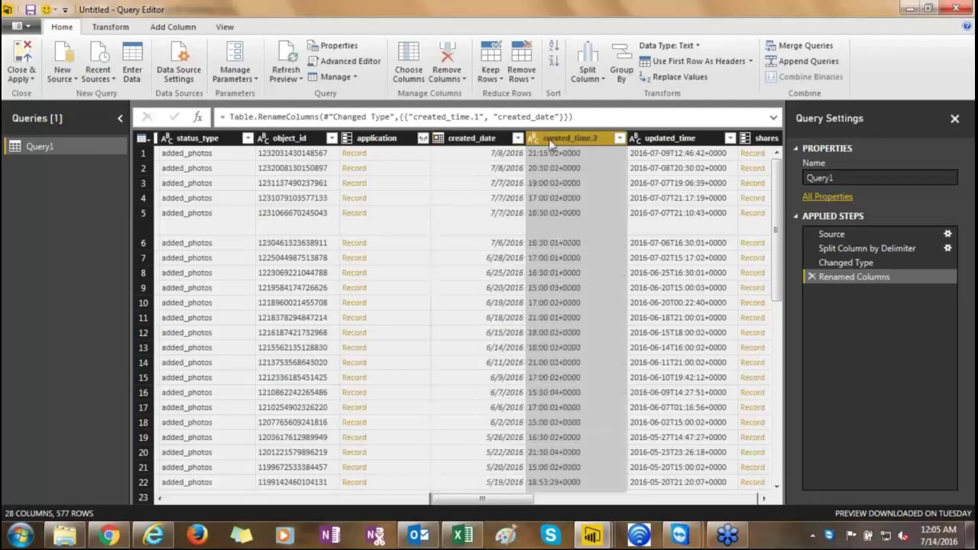
# Parse created_time.2 as time of day and rename it created_time.
pyautogui.click(111, 26)
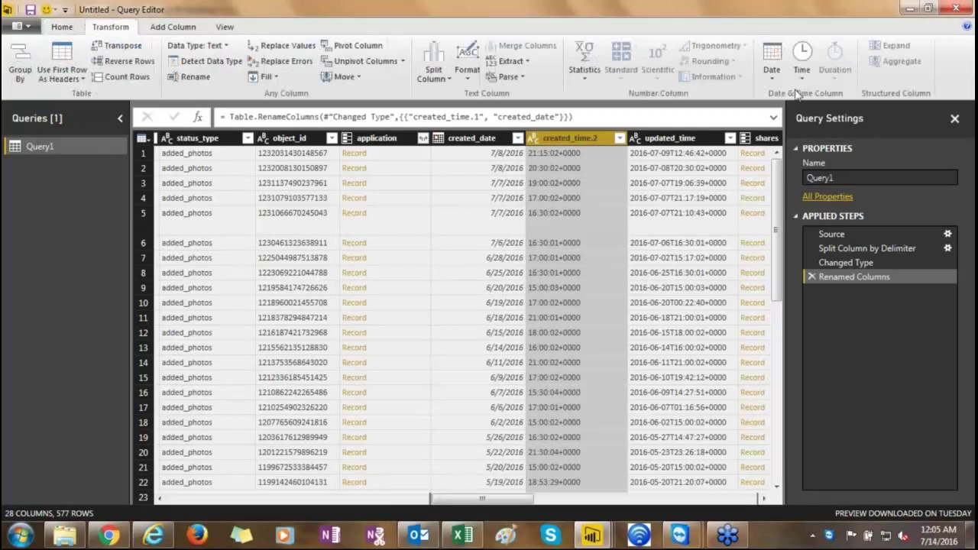
pyautogui.click(802, 68)
pyautogui.click(814, 107)
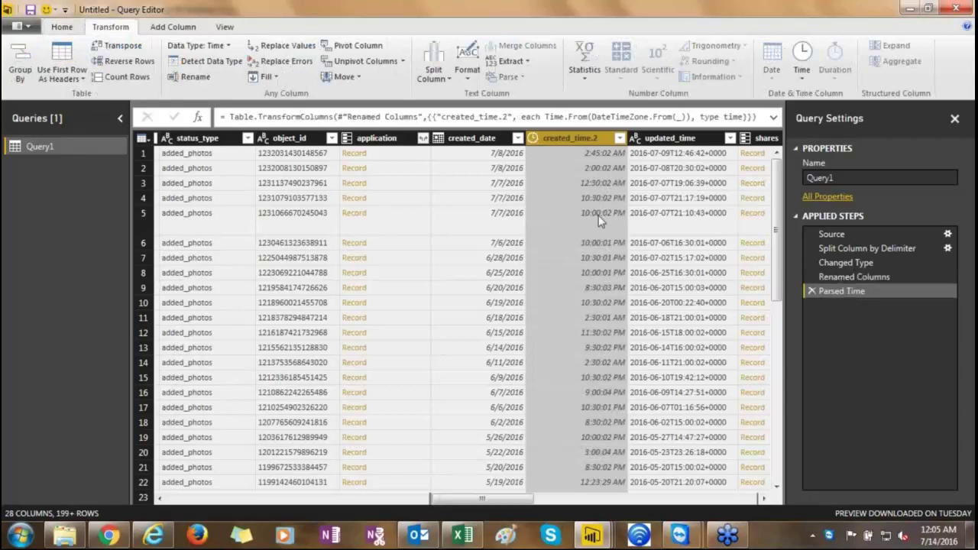
pyautogui.rightClick(562, 143)
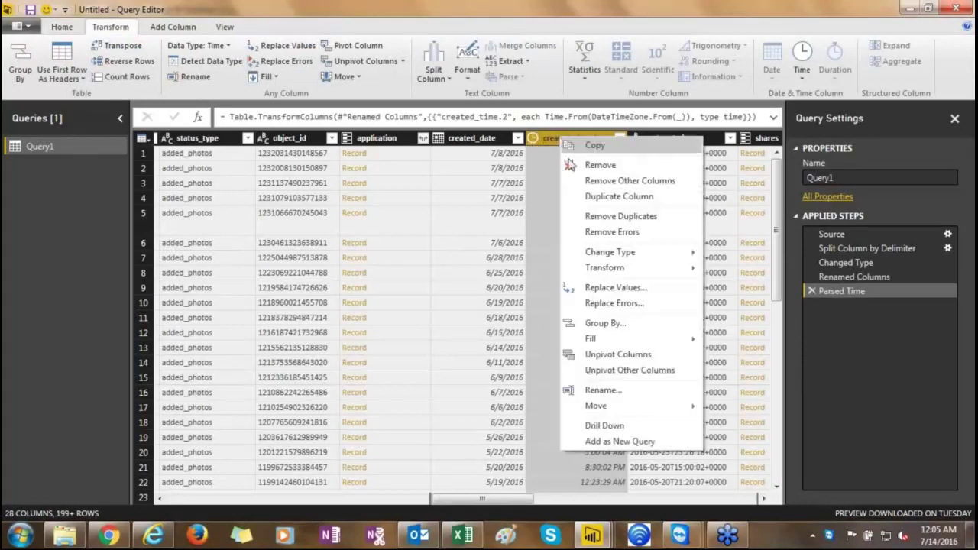
pyautogui.click(602, 390)
pyautogui.press('End')
pyautogui.press('BackSpace')
pyautogui.press('BackSpace')
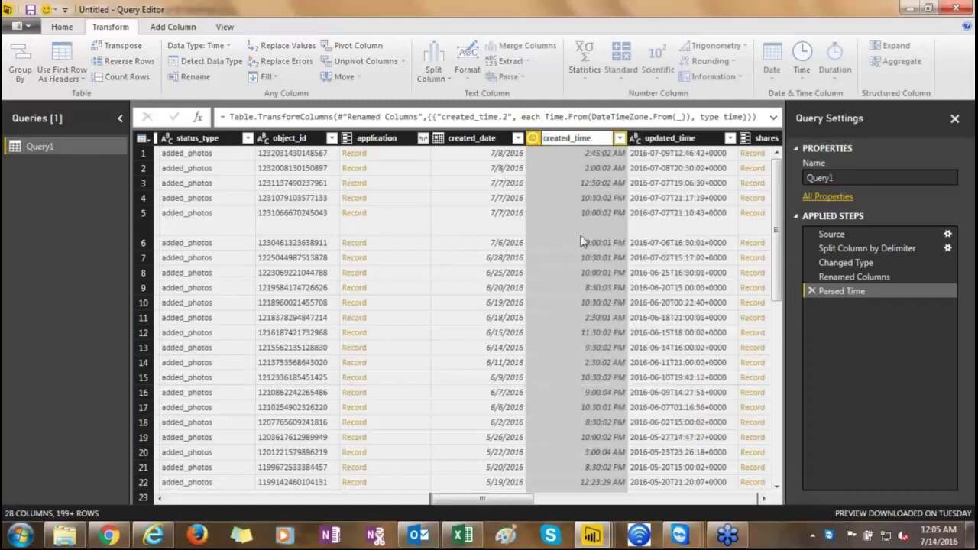
pyautogui.press('Return')
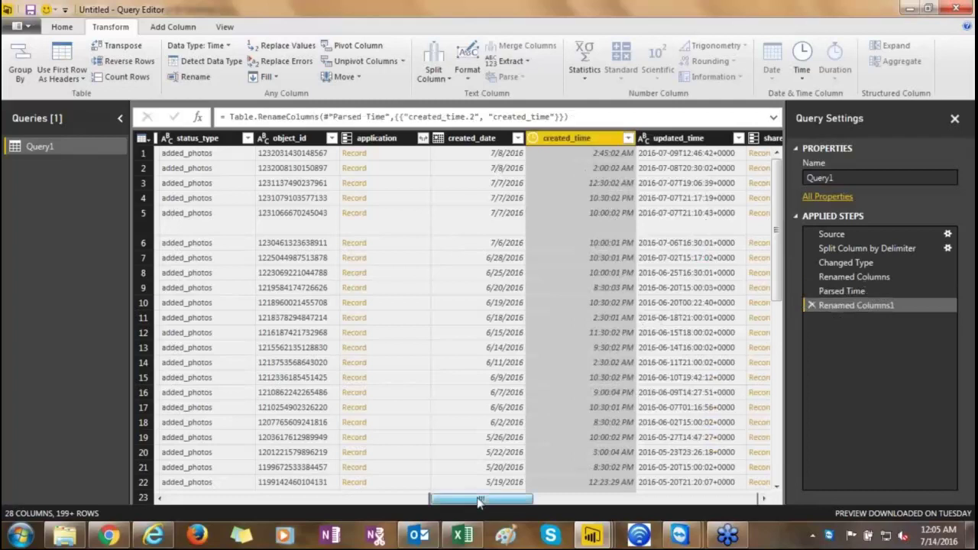
pyautogui.moveTo(480, 500); pyautogui.dragTo(518, 500)
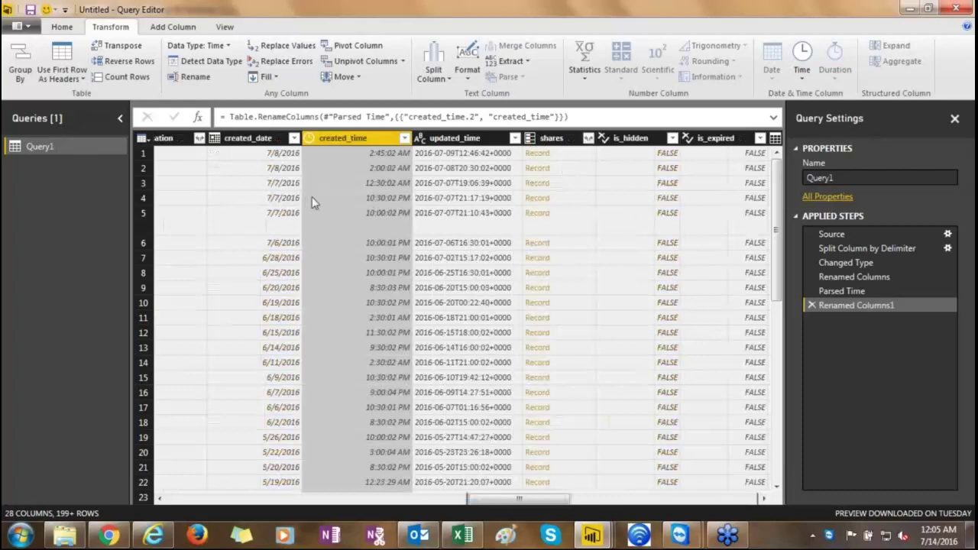
# Expand shares into an unprefixed count column and set it to Whole Number.
pyautogui.click(587, 138)
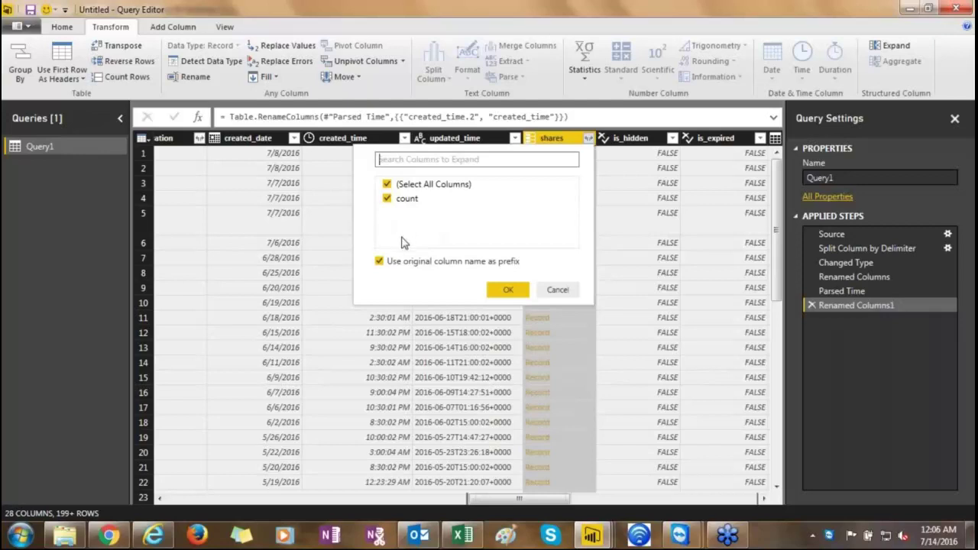
pyautogui.click(379, 261)
pyautogui.click(508, 290)
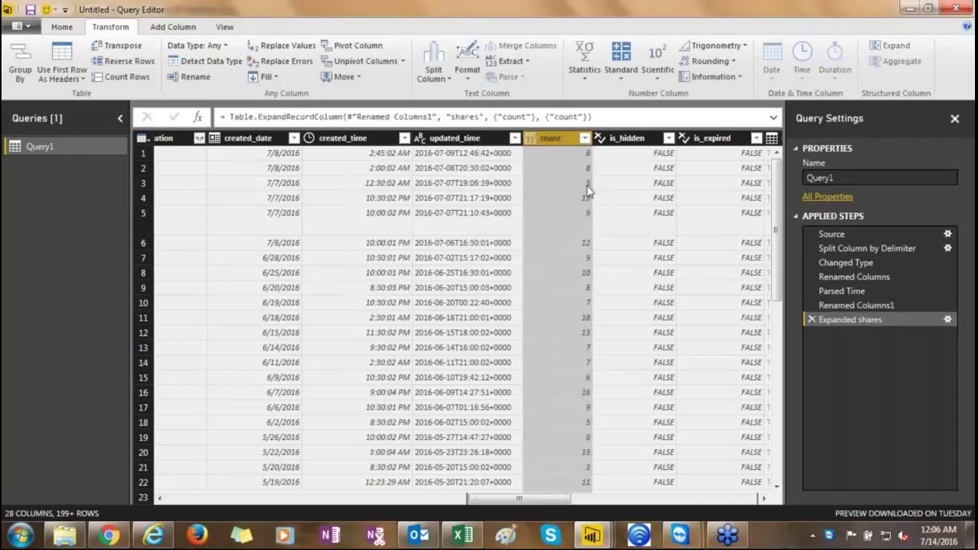
pyautogui.rightClick(531, 139)
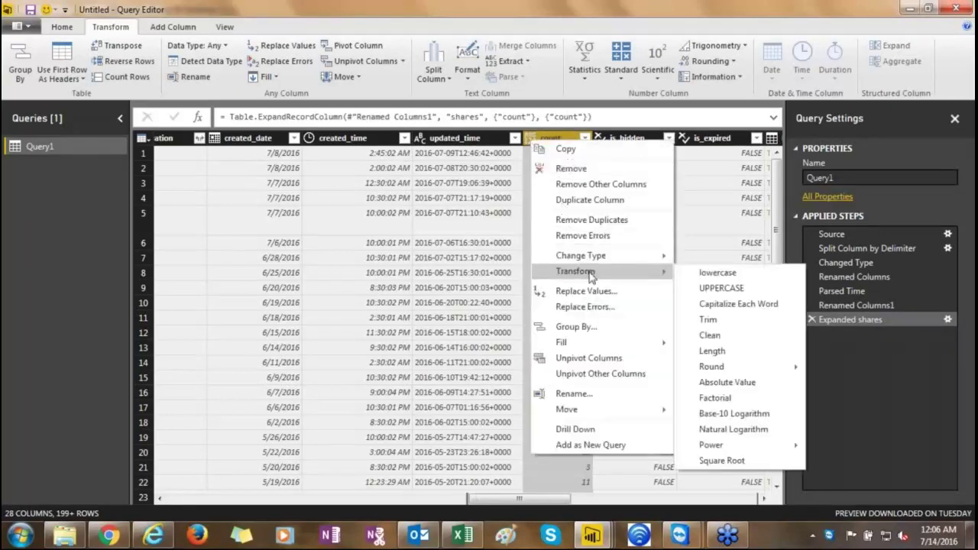
pyautogui.moveTo(630, 260)
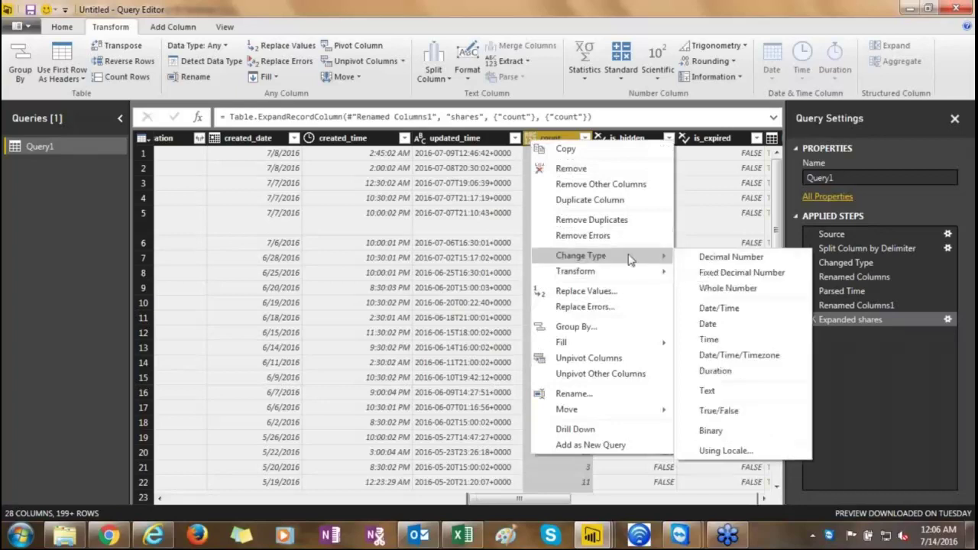
pyautogui.click(723, 287)
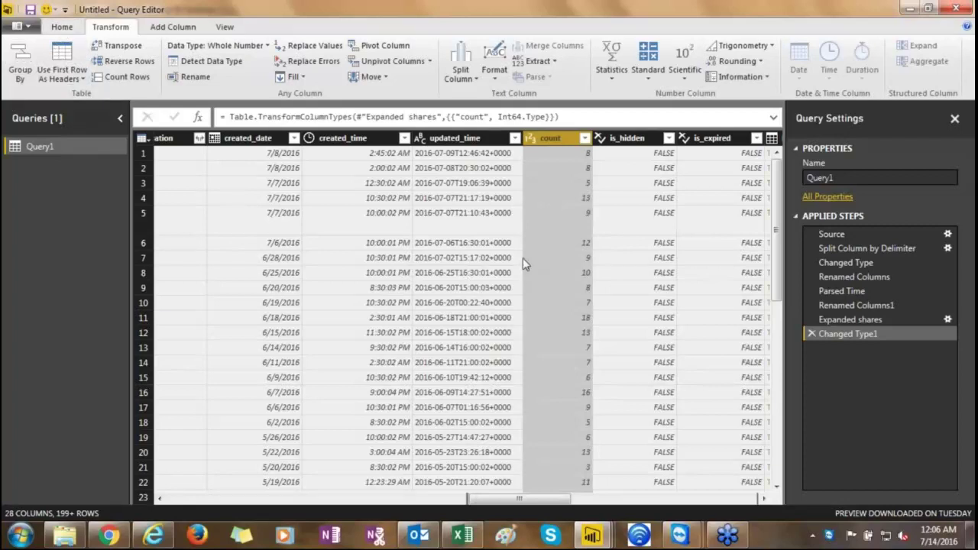
pyautogui.click(62, 28)
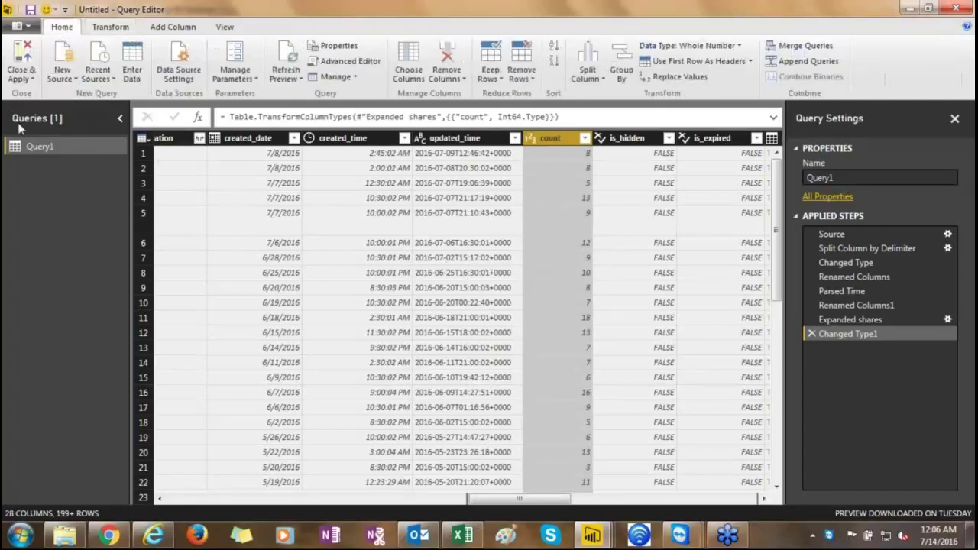
# Close & Apply, then build an enlarged treemap showing Count of type by post type.
pyautogui.click(23, 67)
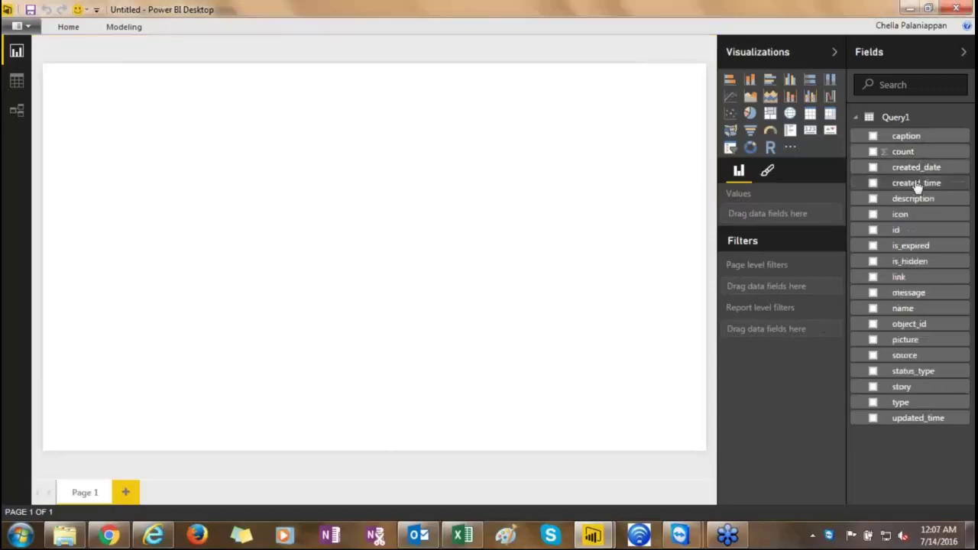
pyautogui.click(874, 403)
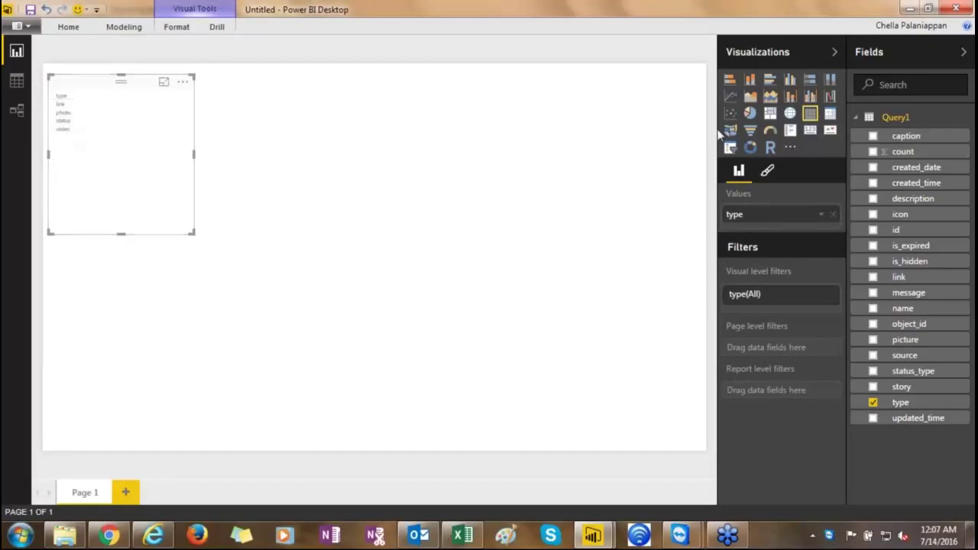
pyautogui.click(772, 112)
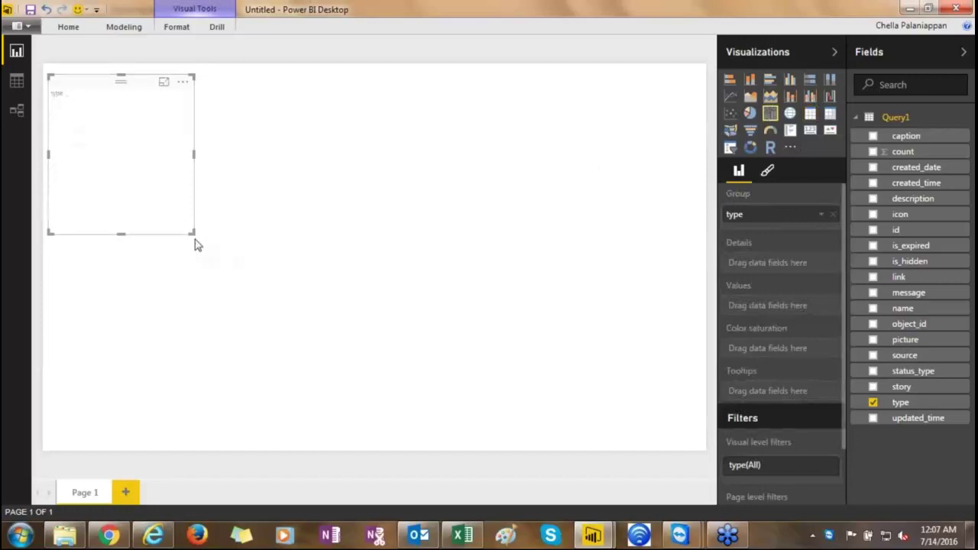
pyautogui.moveTo(191, 233); pyautogui.dragTo(295, 410)
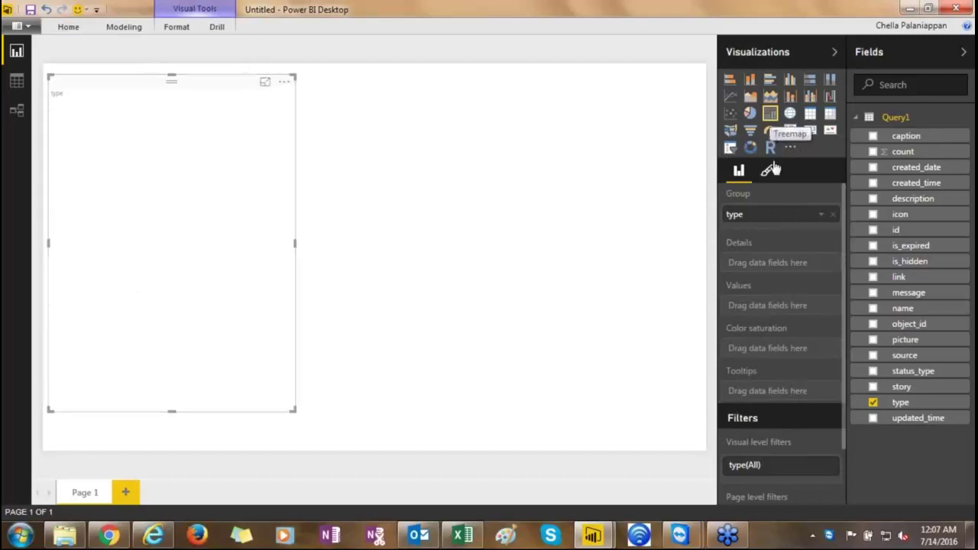
pyautogui.moveTo(927, 409)
pyautogui.mouseDown()
pyautogui.moveTo(813, 373)
pyautogui.moveTo(808, 312)
pyautogui.moveTo(768, 305)
pyautogui.mouseUp()
pyautogui.moveTo(142, 185)
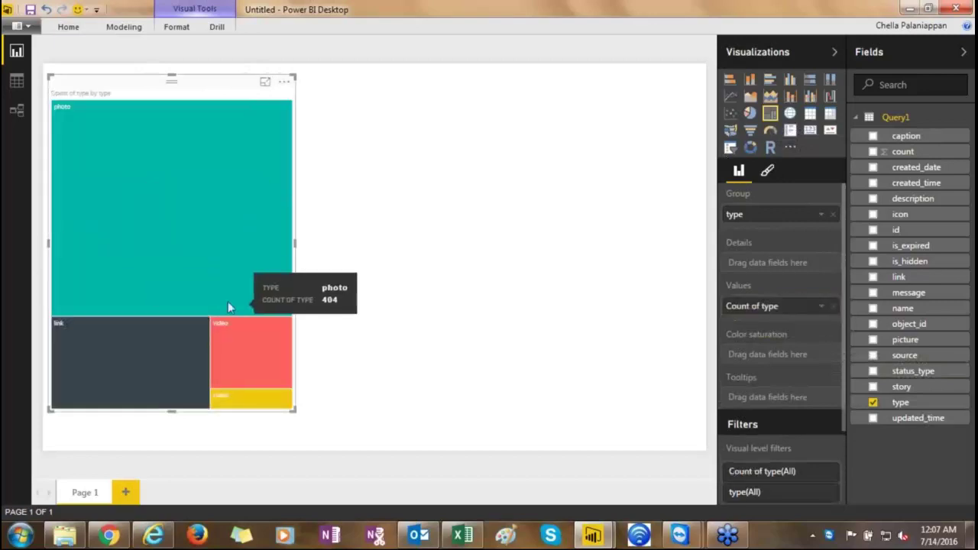
pyautogui.moveTo(219, 359)
pyautogui.moveTo(195, 260)
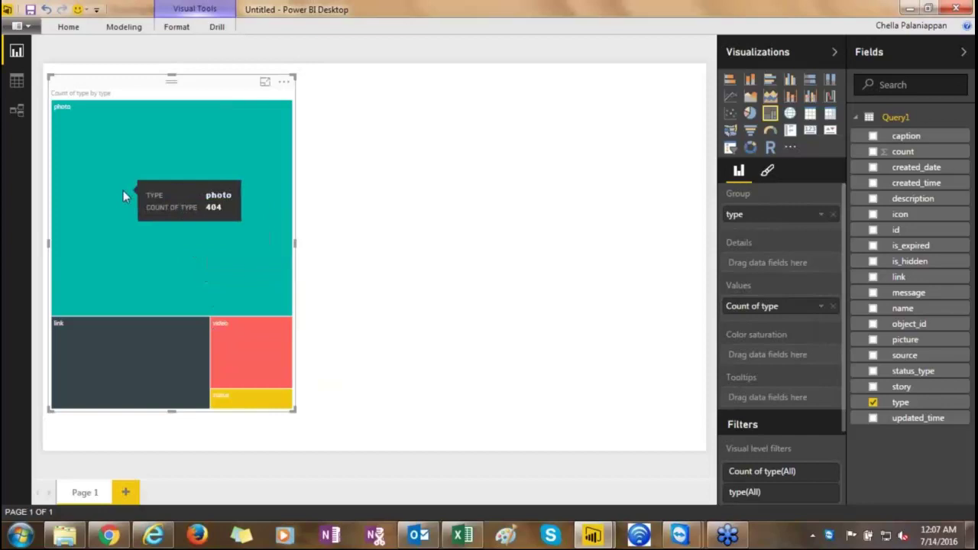
pyautogui.moveTo(128, 373)
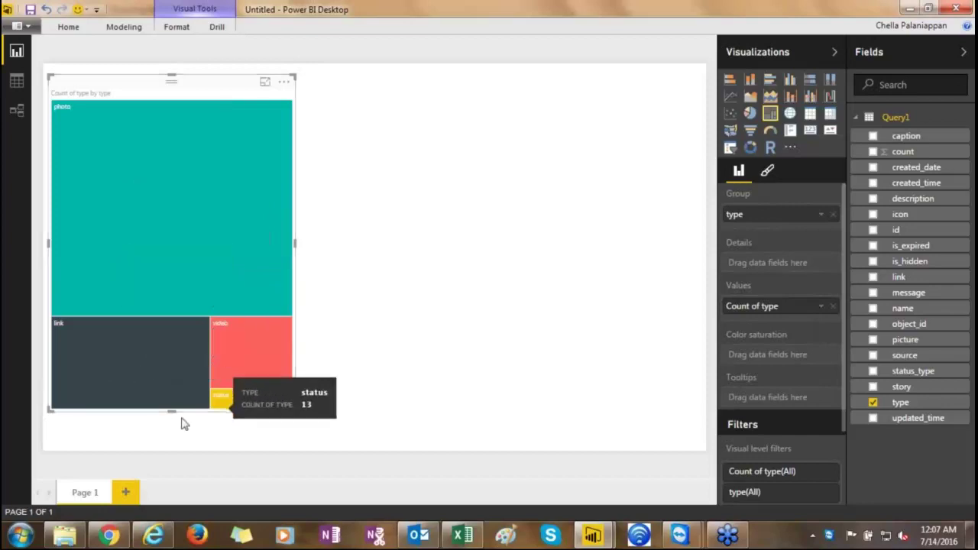
pyautogui.moveTo(171, 410); pyautogui.dragTo(171, 444)
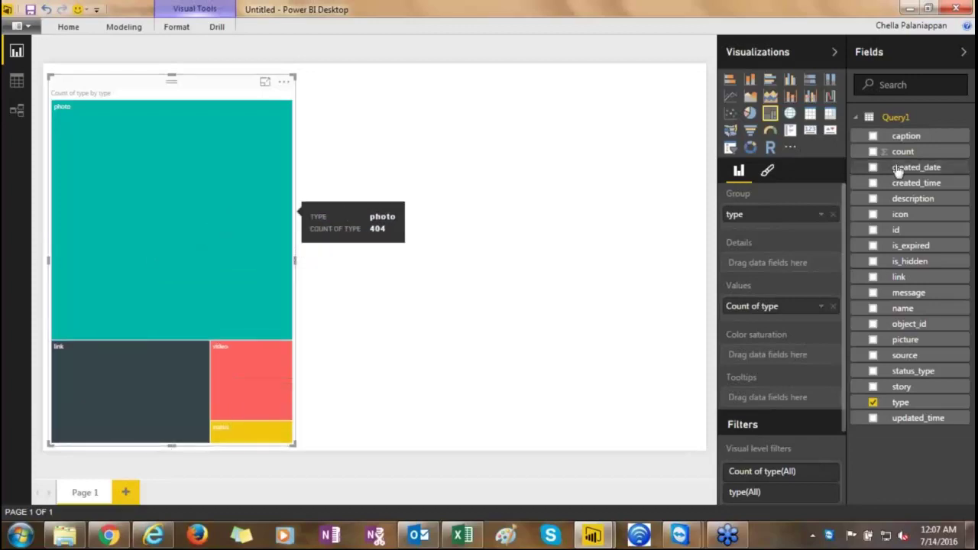
# Turn on the treemap legend and position it on the right, leaving data colours unchanged.
pyautogui.click(766, 173)
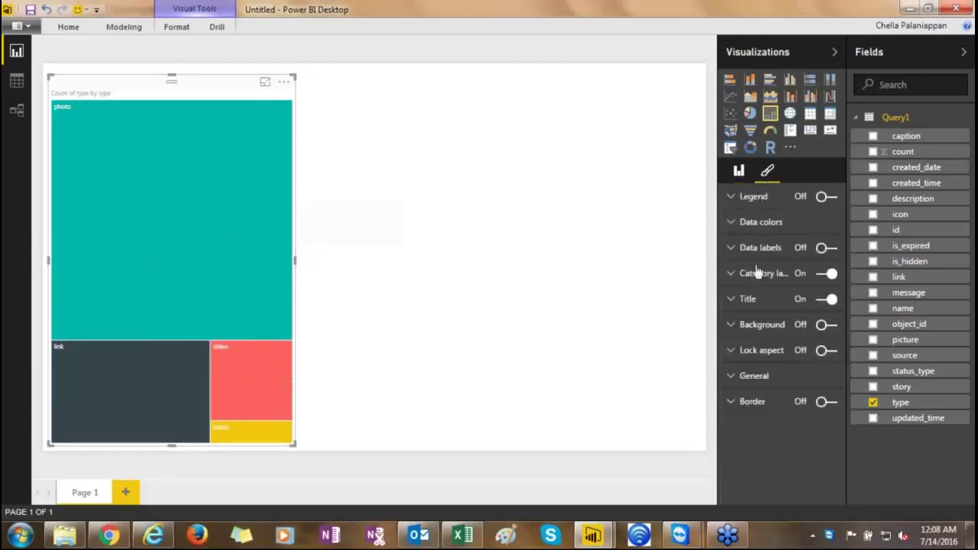
pyautogui.click(730, 223)
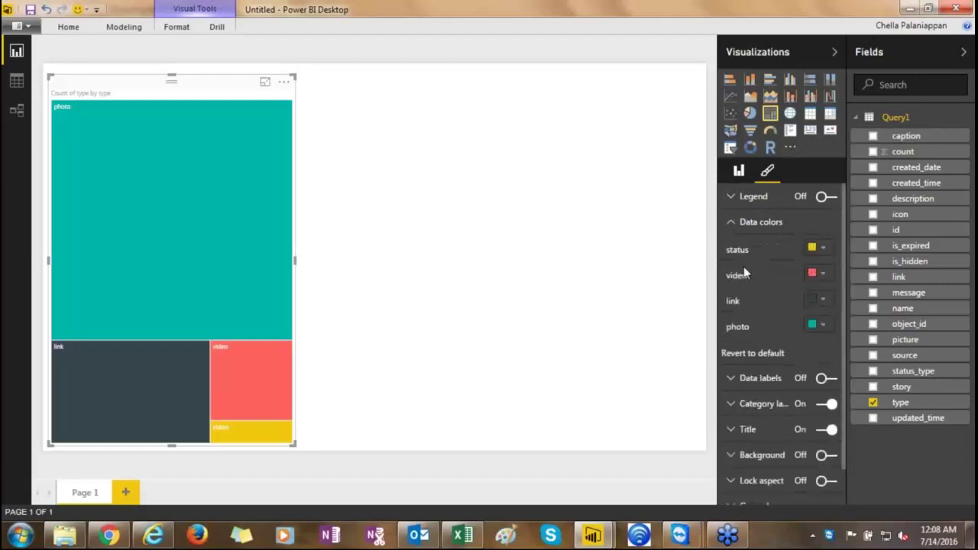
pyautogui.click(824, 250)
pyautogui.click(824, 250)
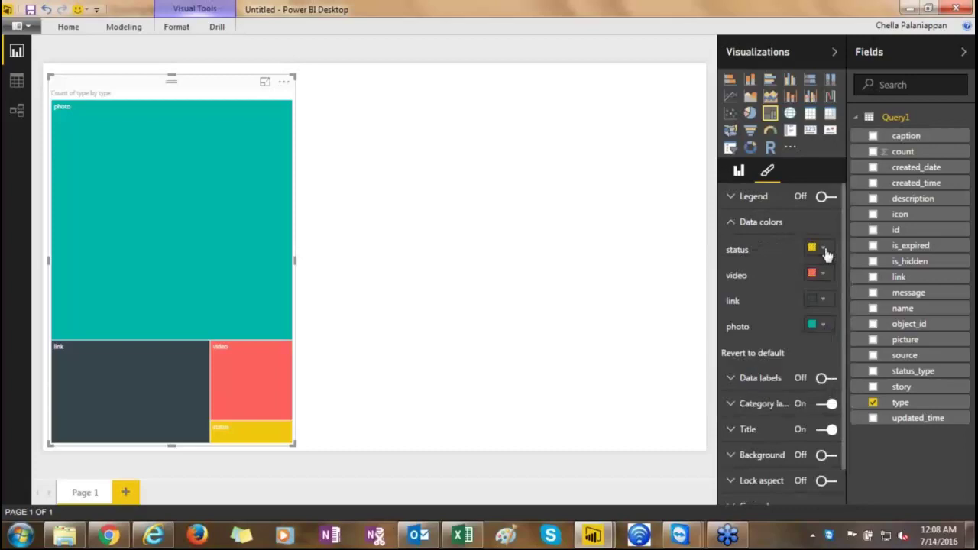
pyautogui.click(737, 226)
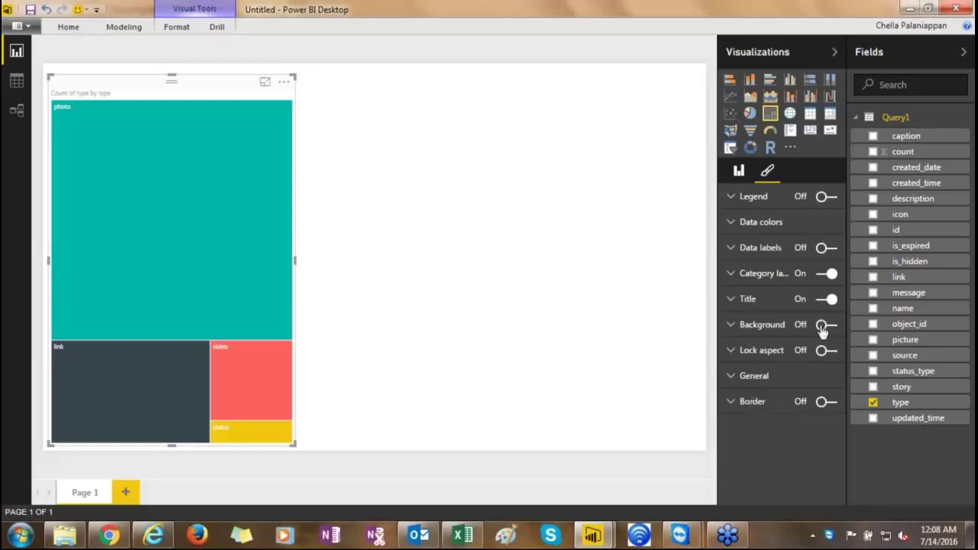
pyautogui.click(733, 198)
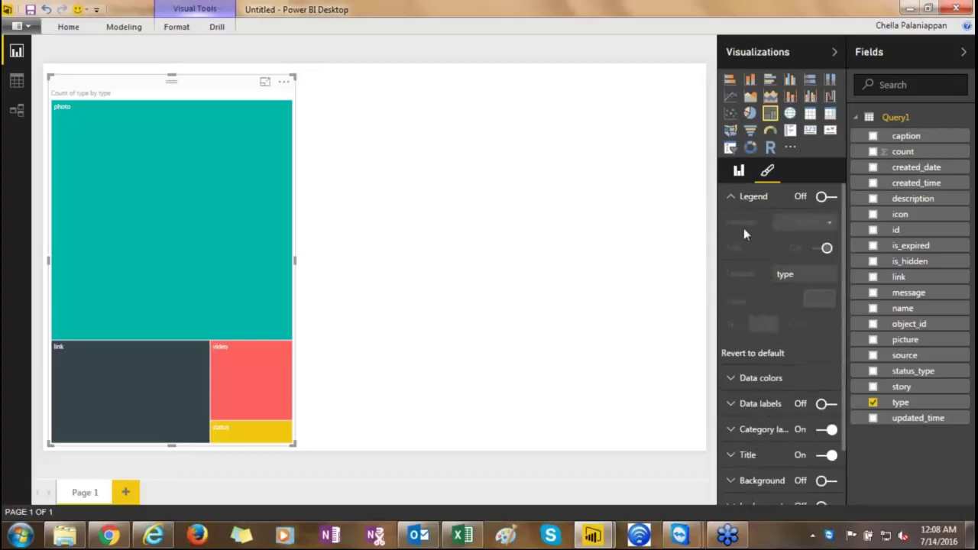
pyautogui.click(833, 199)
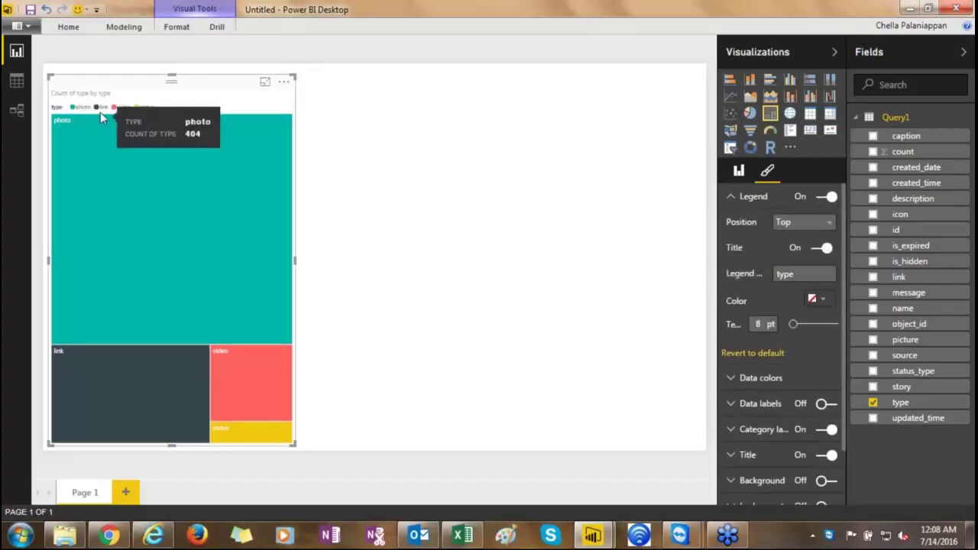
pyautogui.click(829, 222)
pyautogui.click(798, 284)
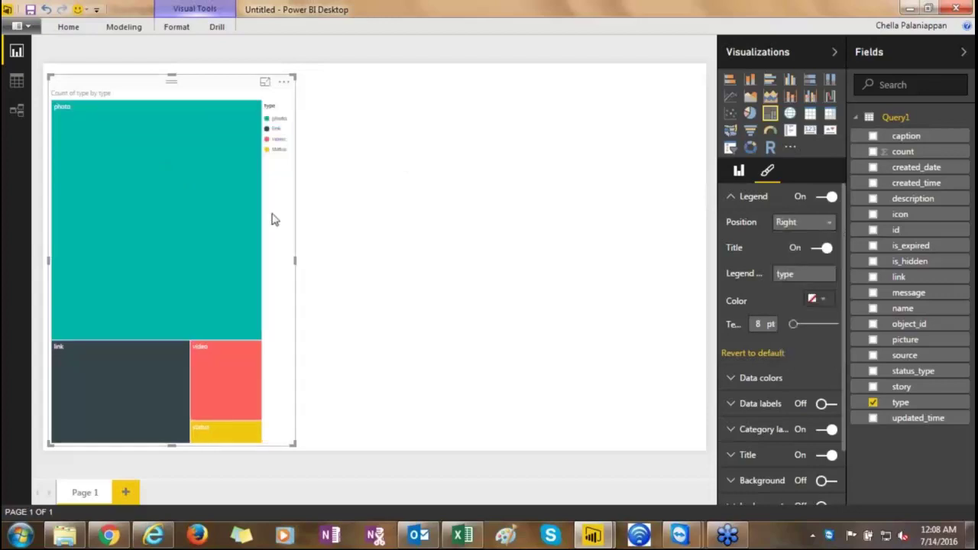
pyautogui.click(439, 299)
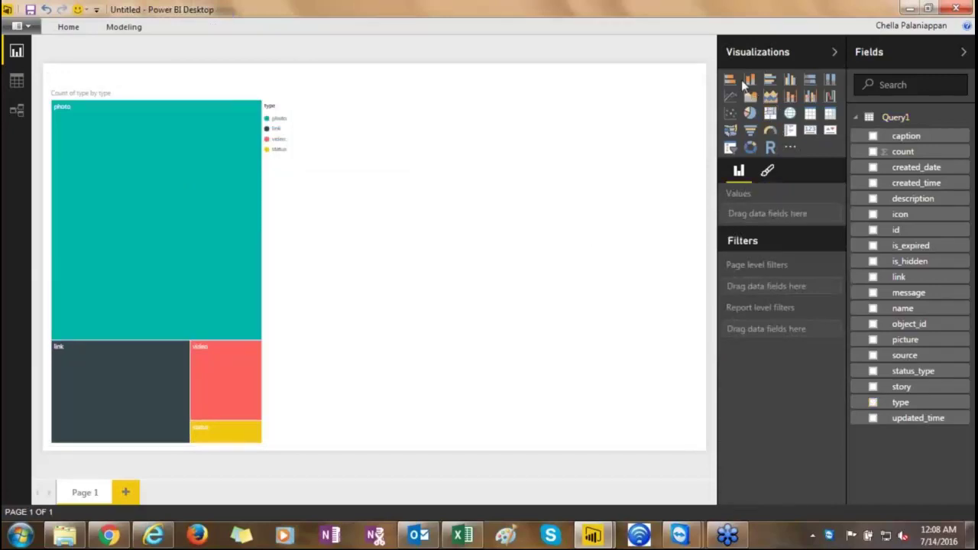
# Add an enlarged stacked column chart beside the treemap with created_date on Axis and count as Value.
pyautogui.click(750, 84)
pyautogui.moveTo(502, 284); pyautogui.dragTo(702, 444)
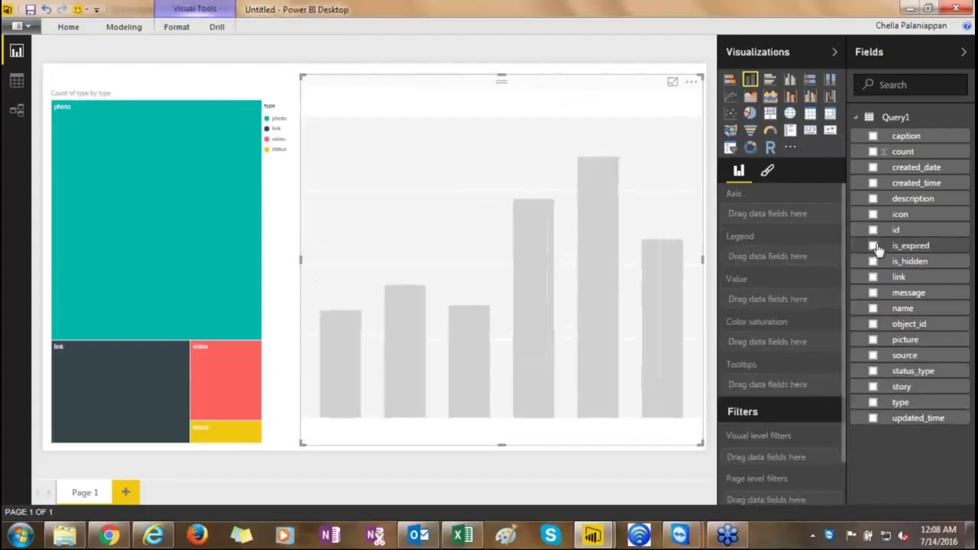
pyautogui.moveTo(915, 175); pyautogui.dragTo(792, 222)
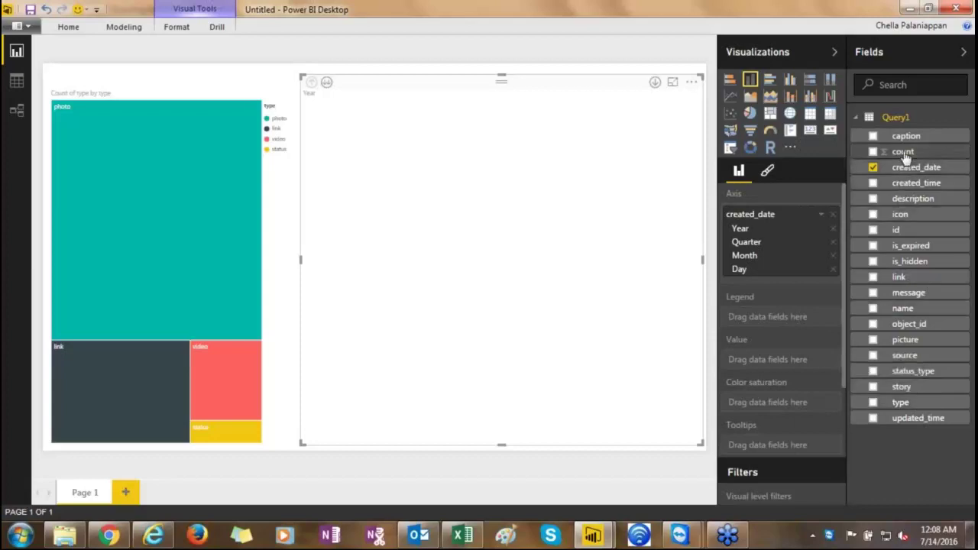
pyautogui.moveTo(899, 155); pyautogui.dragTo(797, 371)
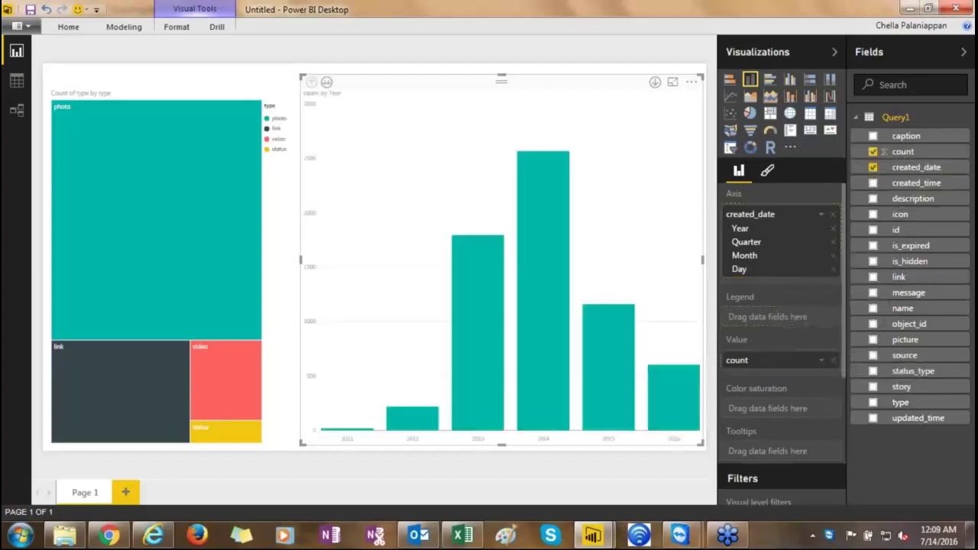
pyautogui.moveTo(495, 297)
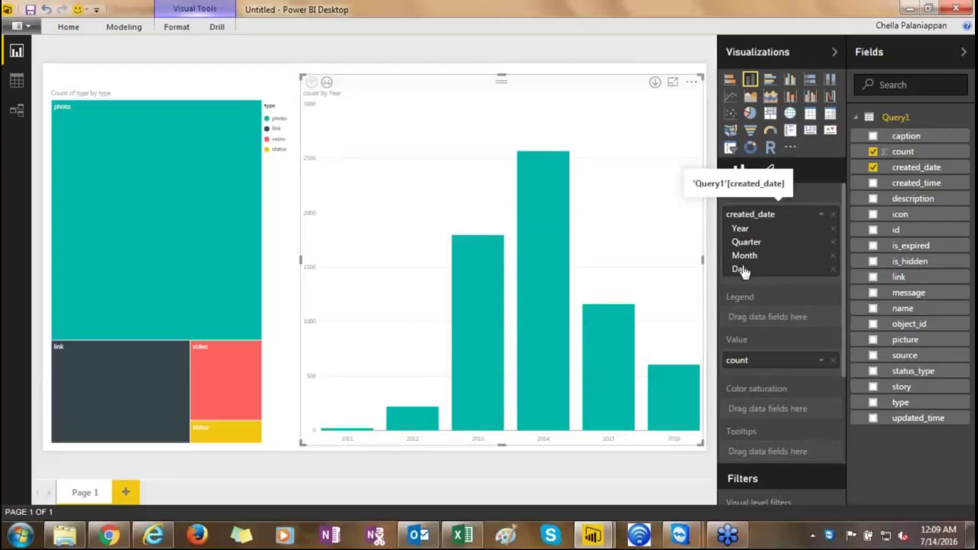
# Enable drill-down and expand the column chart from Year through Quarter and Month to Day.
pyautogui.click(655, 83)
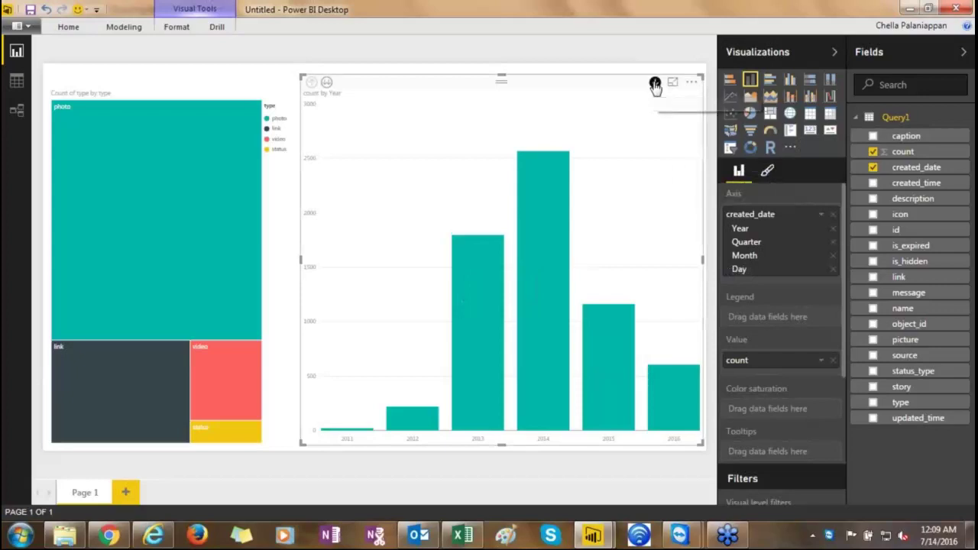
pyautogui.click(327, 82)
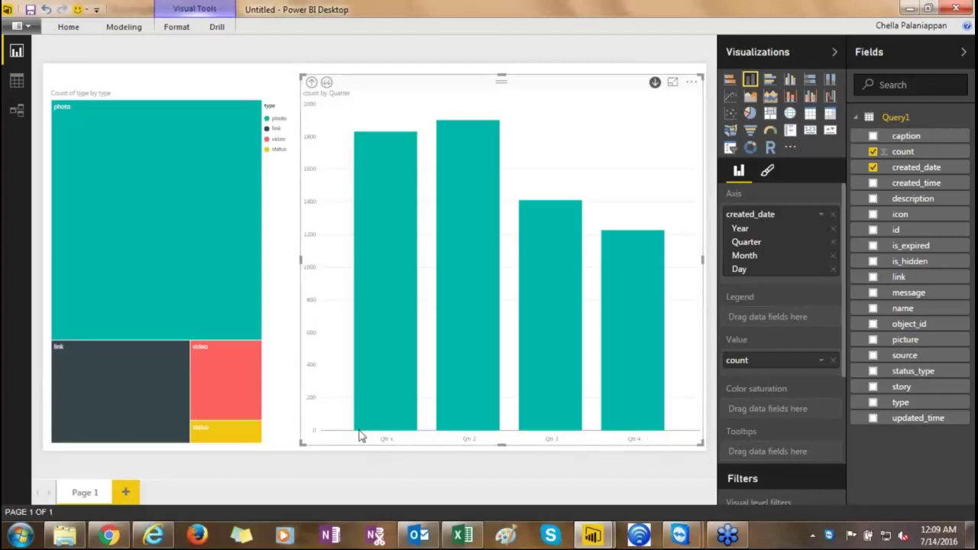
pyautogui.click(327, 83)
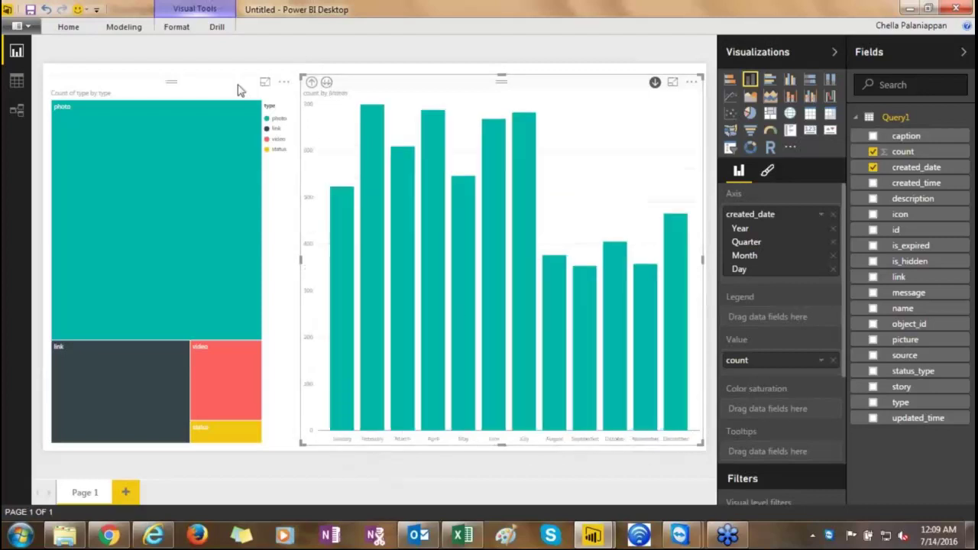
pyautogui.click(327, 83)
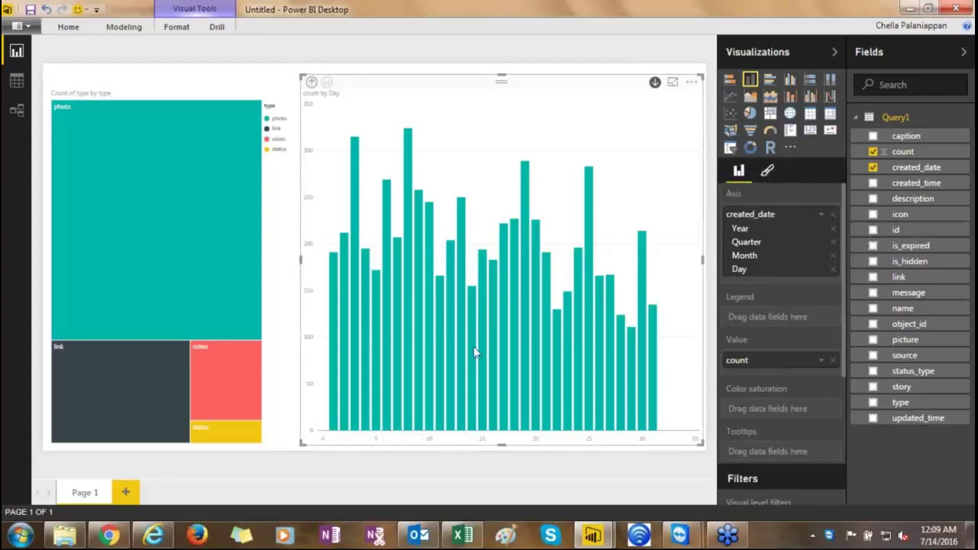
pyautogui.moveTo(474, 348)
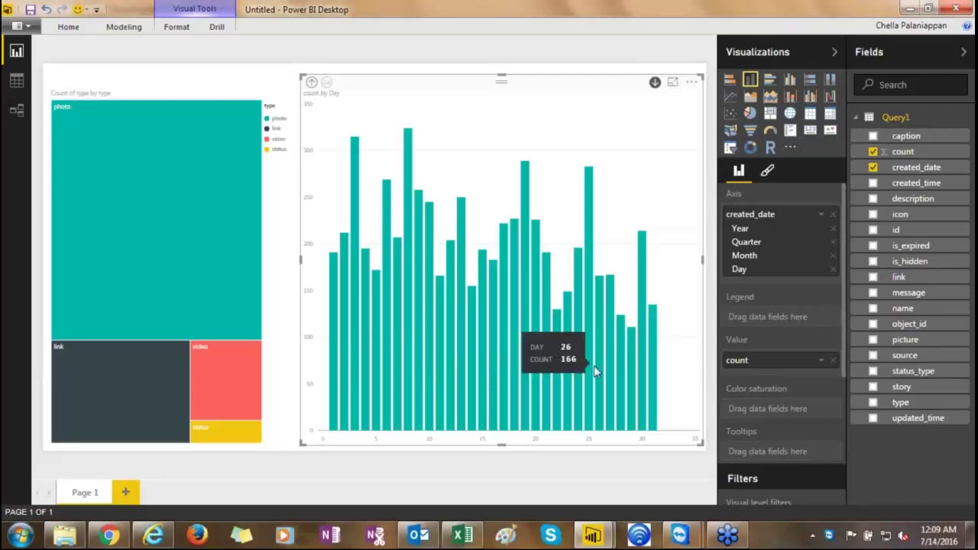
# Add created_time below Day on the chart's axis and expand down to it.
pyautogui.moveTo(917, 186); pyautogui.dragTo(777, 286)
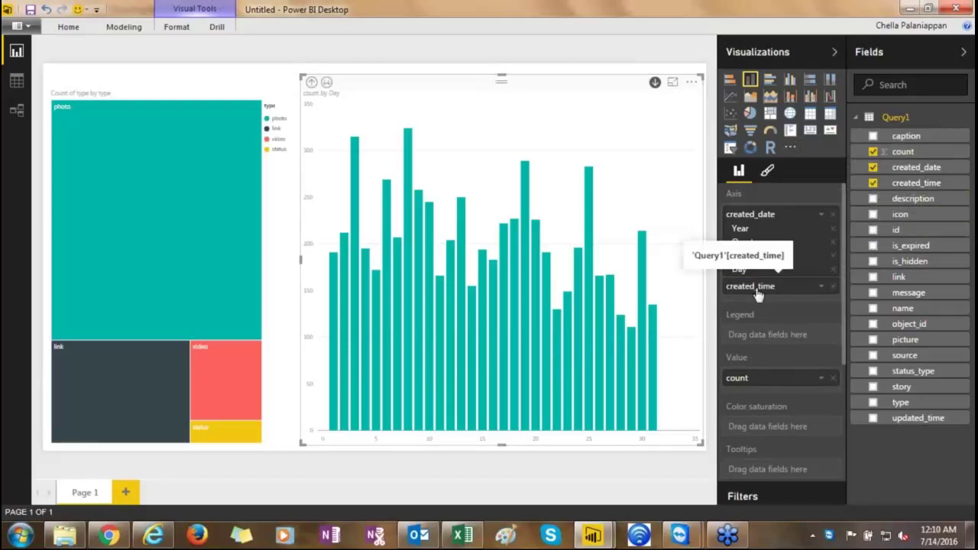
pyautogui.click(326, 81)
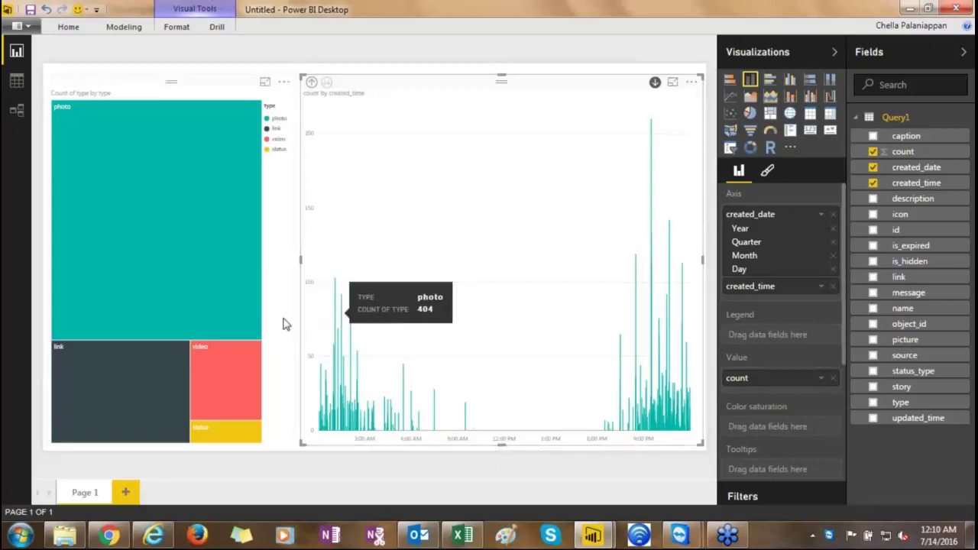
# Rename the report page from Page 1 to FB.
pyautogui.doubleClick(84, 493)
pyautogui.write('FB')
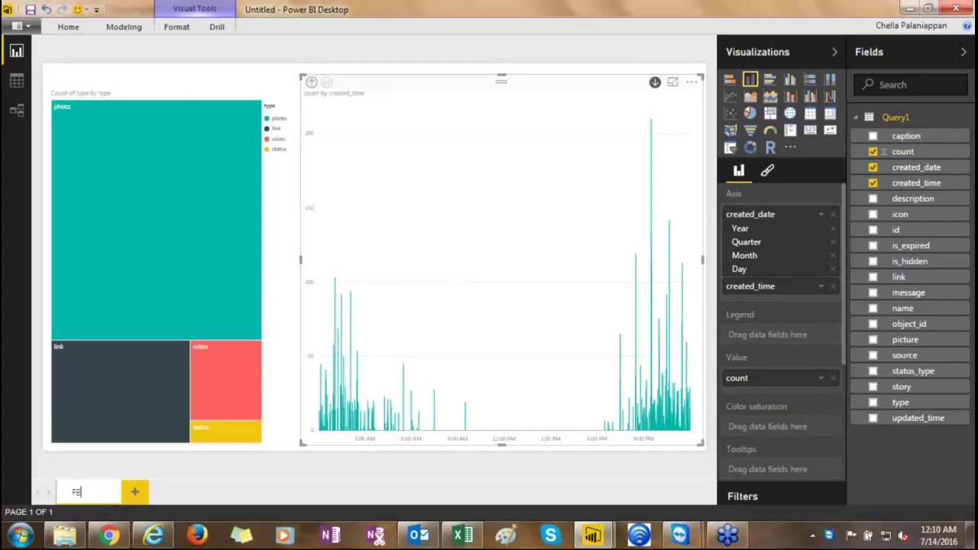
pyautogui.press('Return')
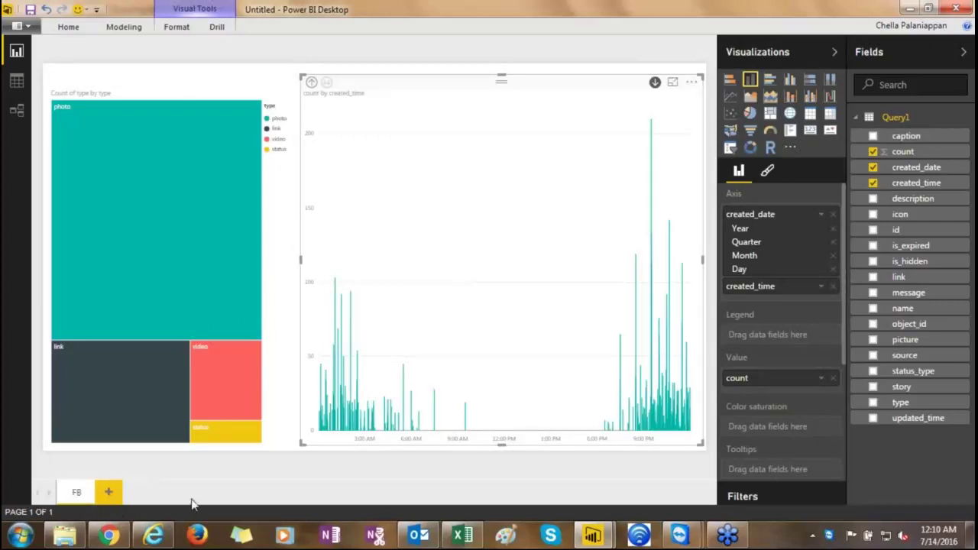
# Save the report as FB in the Webinar Reports folder.
pyautogui.click(32, 11)
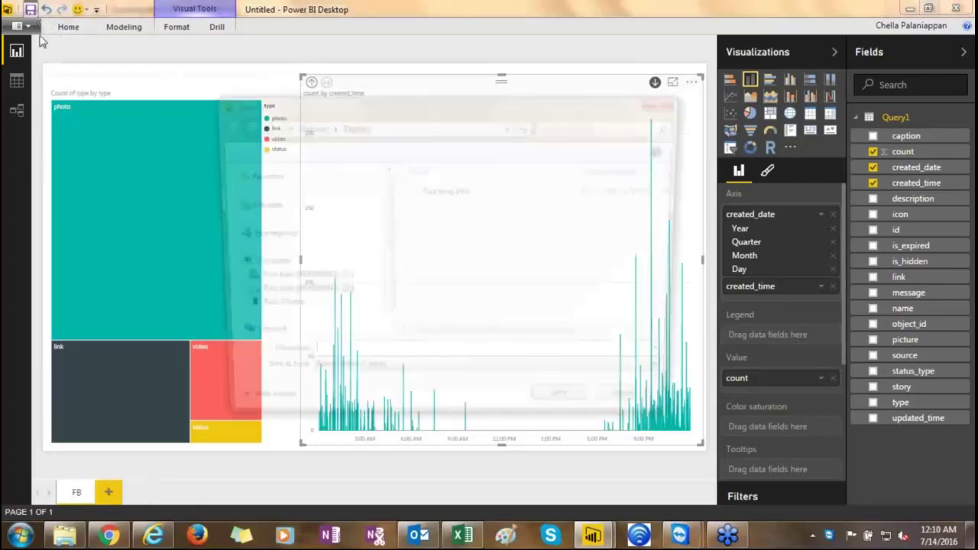
pyautogui.write('FB')
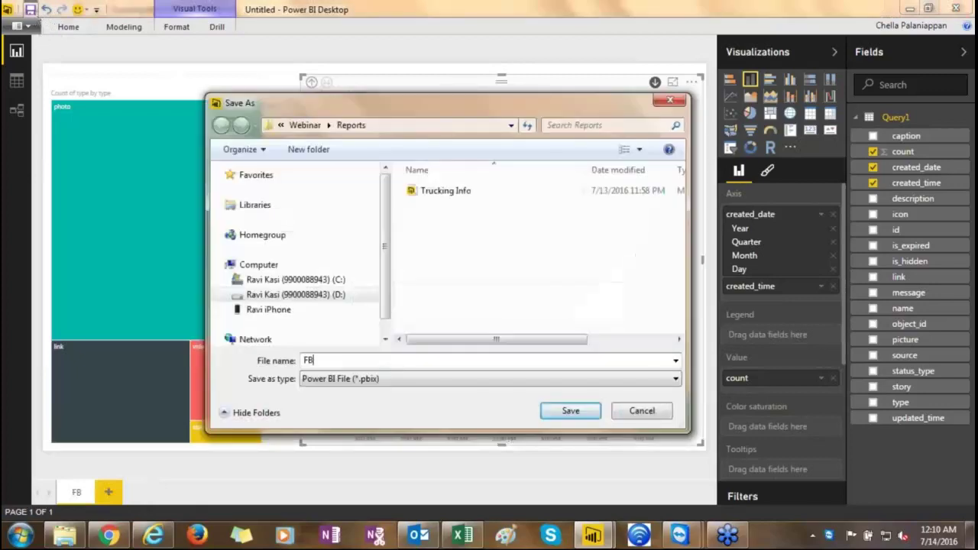
pyautogui.click(567, 410)
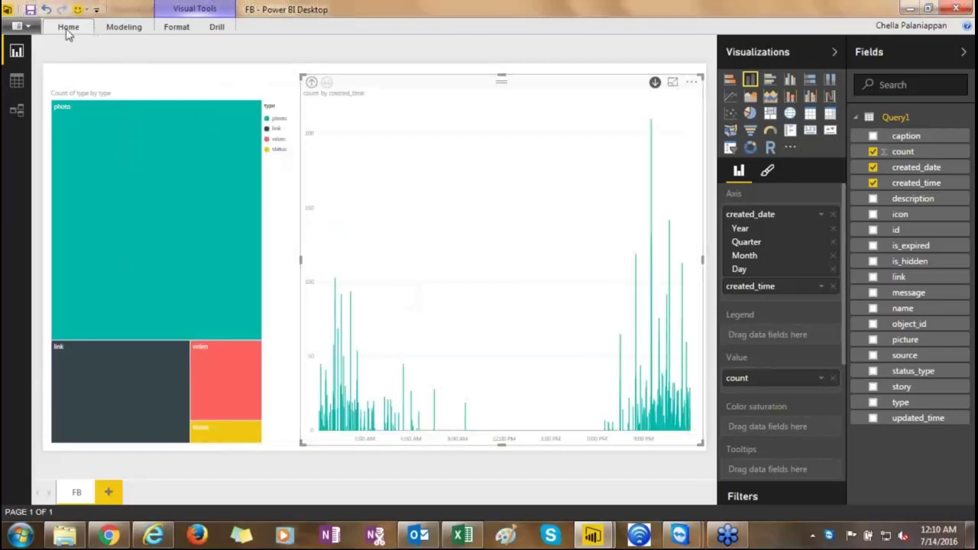
# Publish the FB report from the Home ribbon to My Workspace.
pyautogui.click(68, 30)
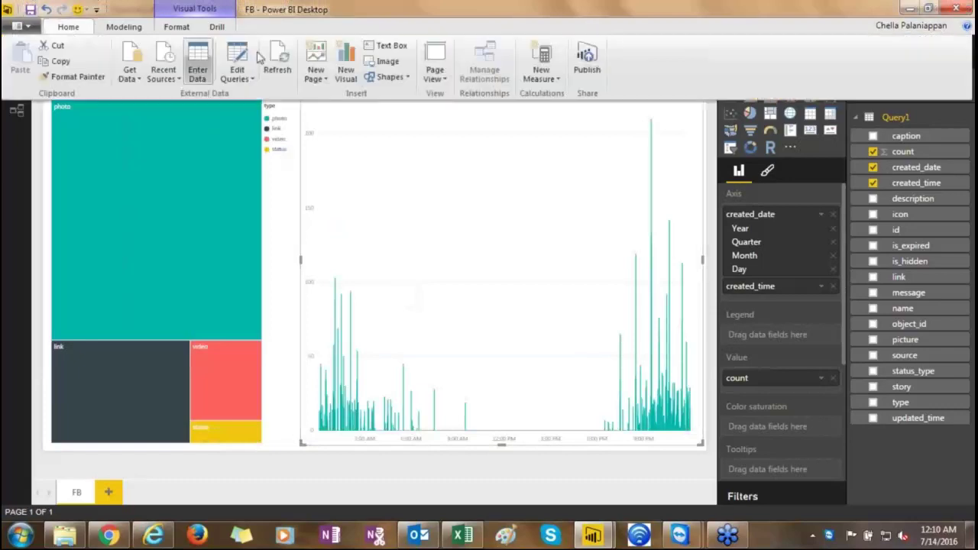
pyautogui.click(585, 60)
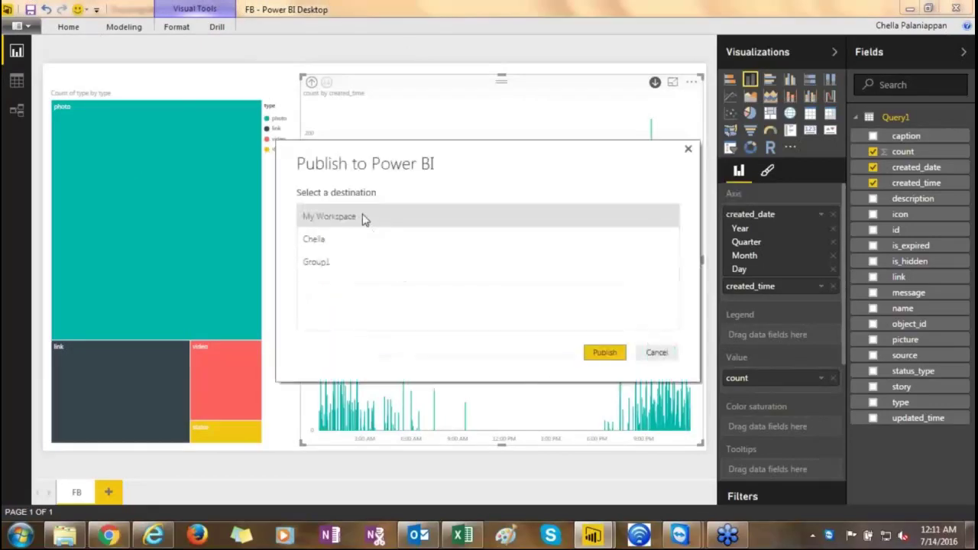
pyautogui.click(595, 354)
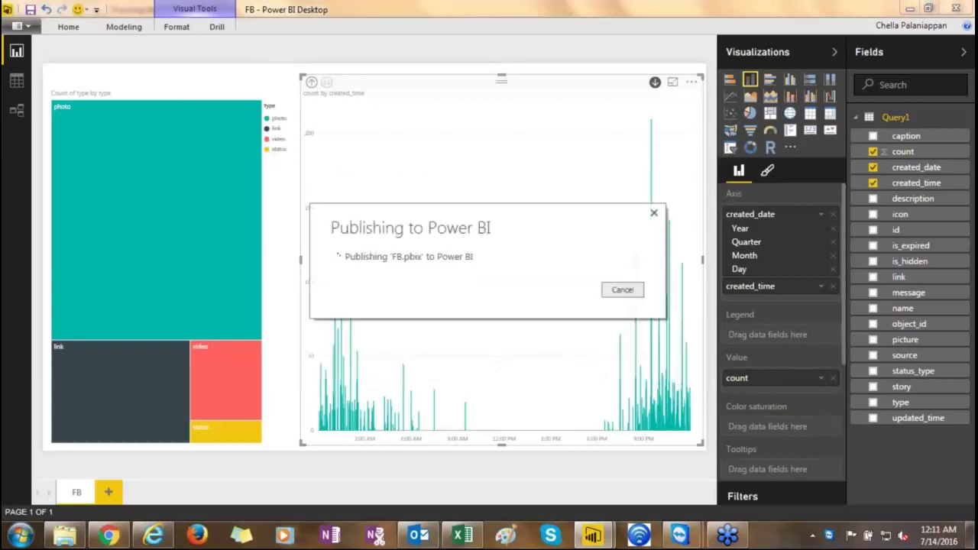
# In the browser's Power BI service, open the FB report from the navigation pane.
pyautogui.click(152, 541)
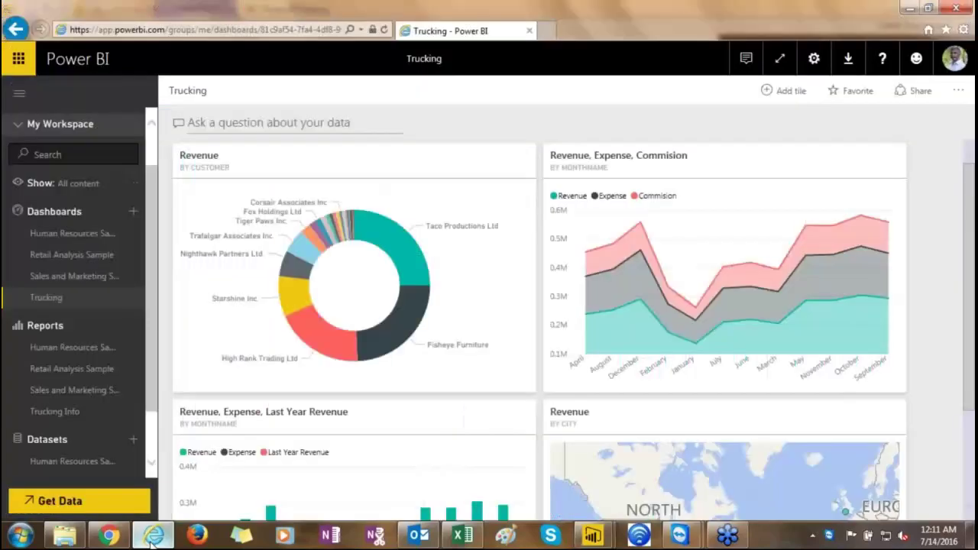
pyautogui.scroll(-2, 153, 357)
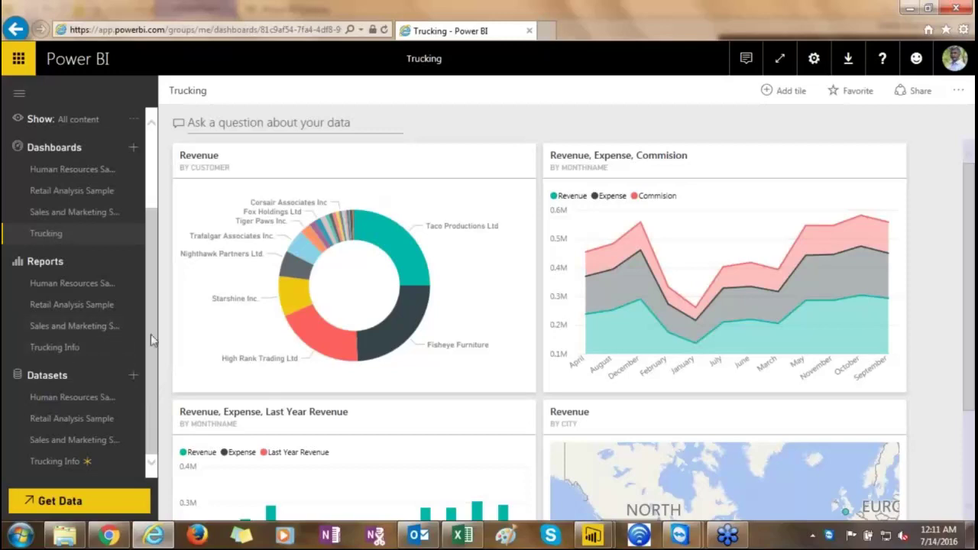
pyautogui.scroll(2, 151, 334)
pyautogui.scroll(-2, 152, 247)
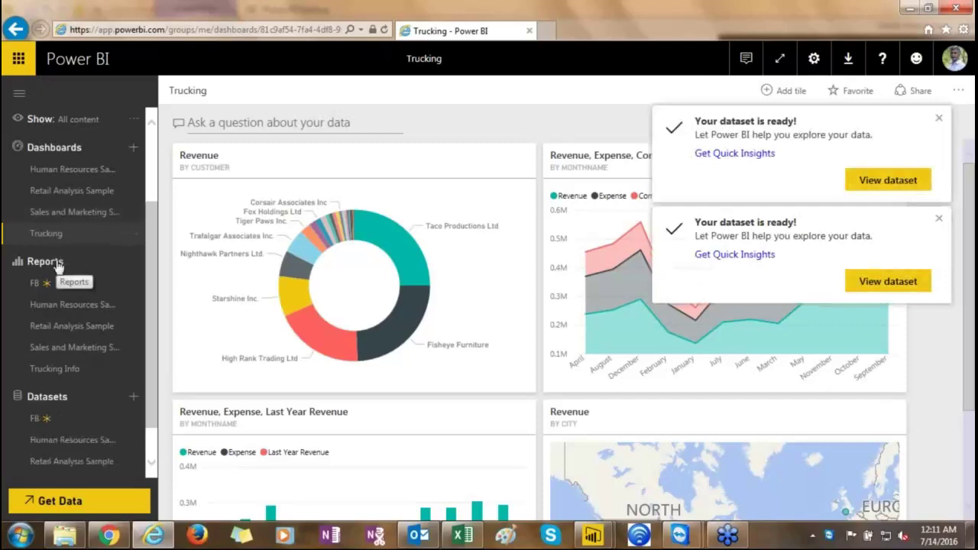
pyautogui.click(52, 290)
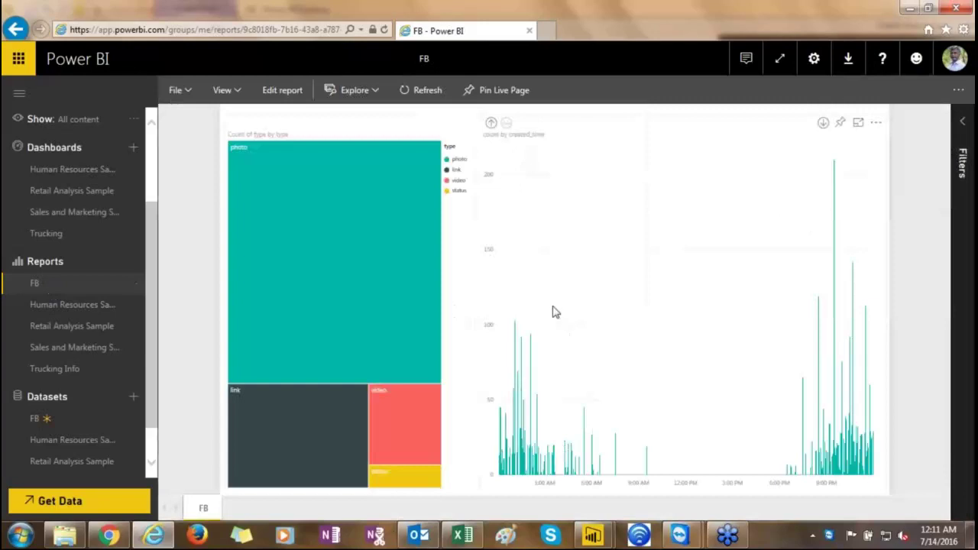
# Drill the count chart back up from day through Month and Quarter to Year.
pyautogui.click(492, 124)
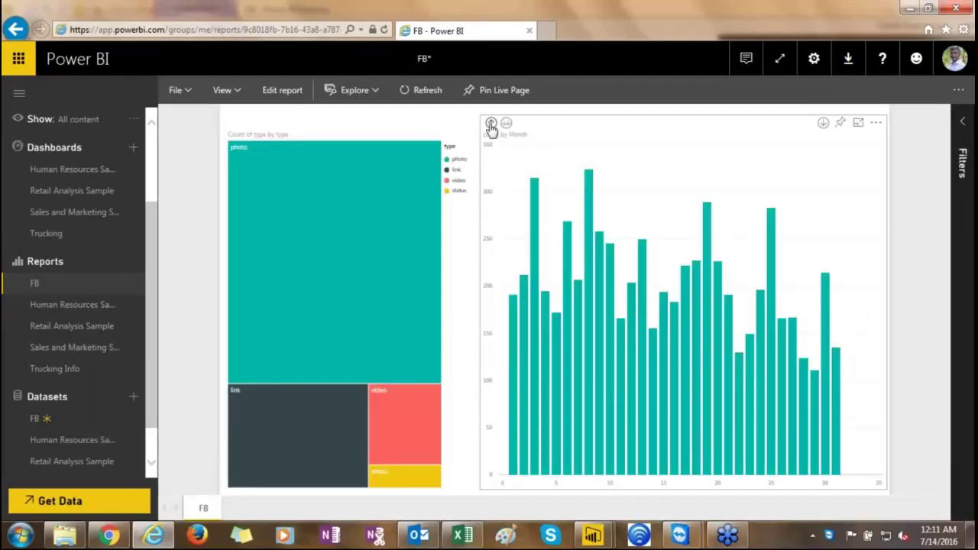
pyautogui.click(492, 124)
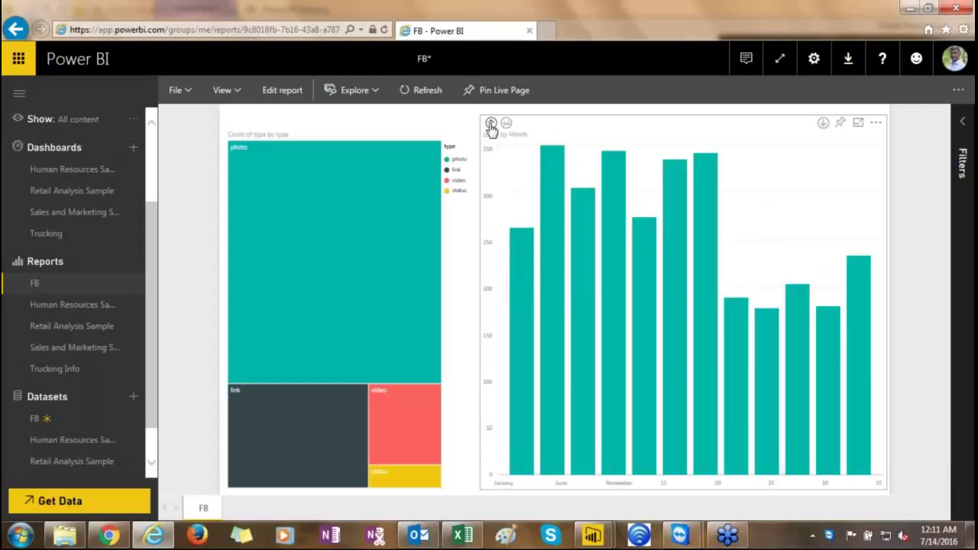
pyautogui.click(491, 124)
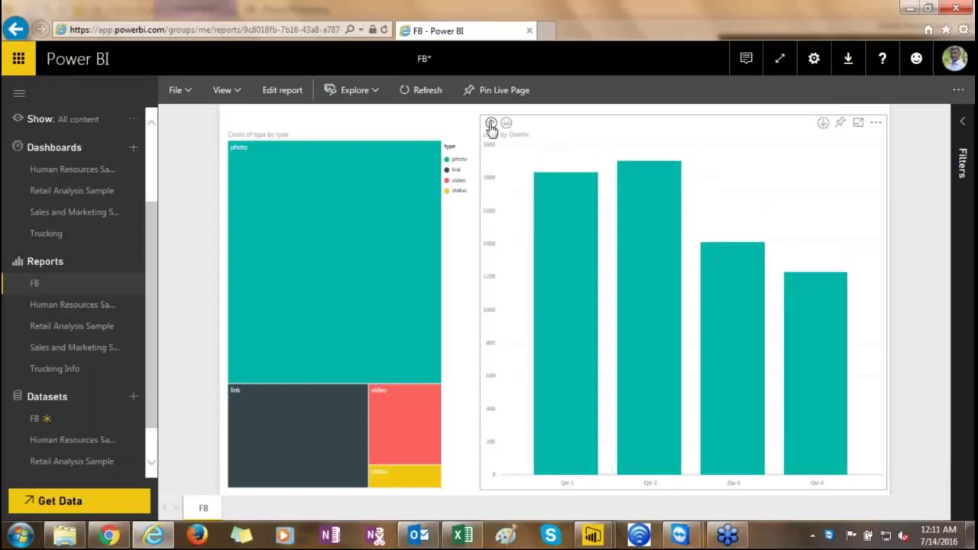
pyautogui.click(491, 124)
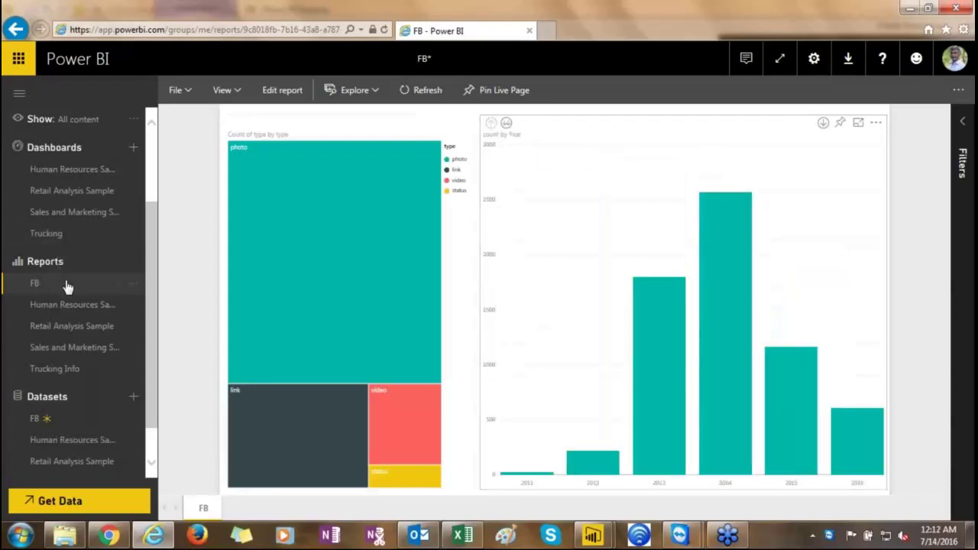
# Pin the live FB report page to a new dashboard named FB.
pyautogui.click(493, 90)
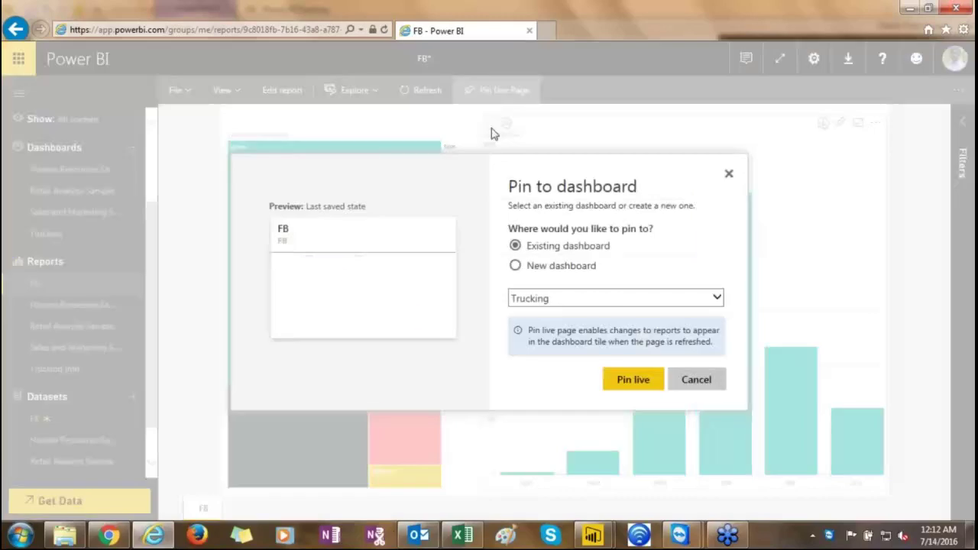
pyautogui.click(515, 265)
pyautogui.click(615, 377)
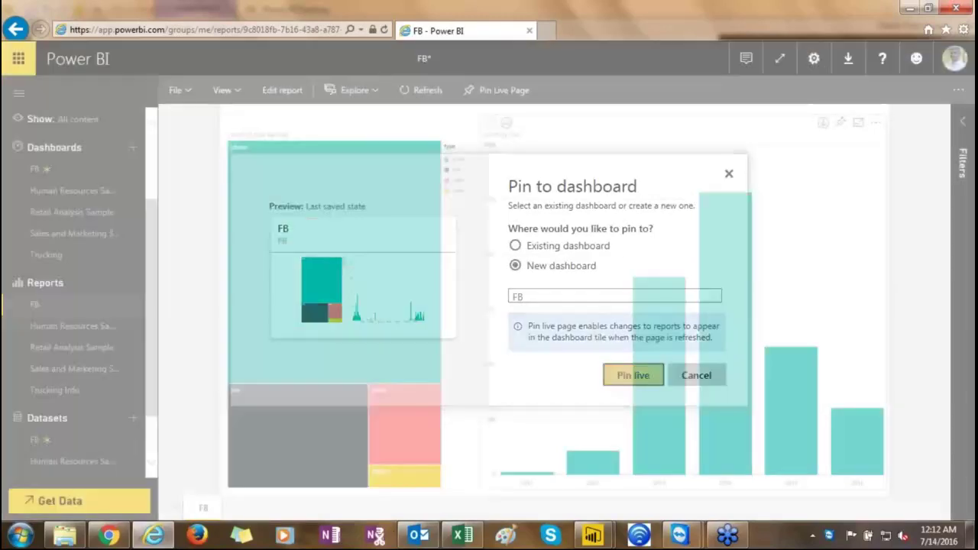
pyautogui.click(133, 169)
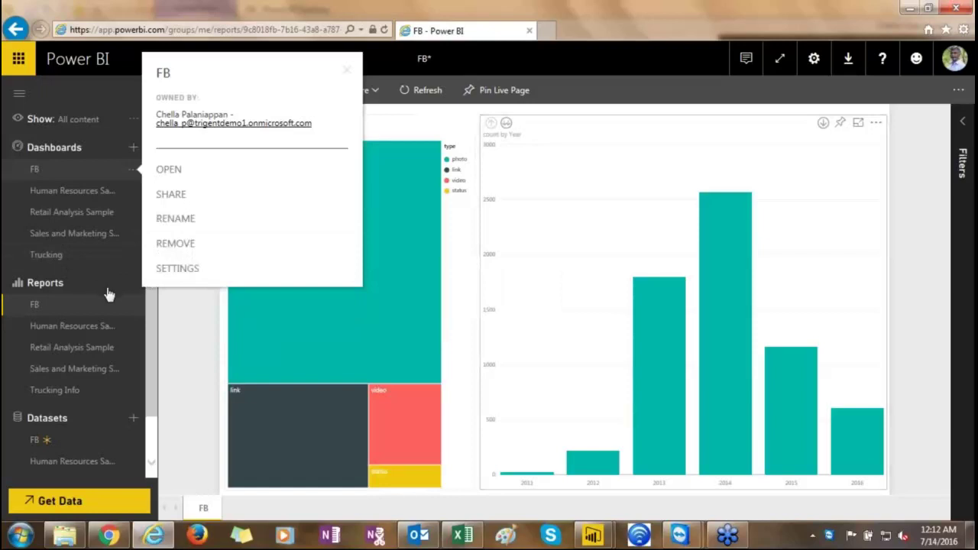
# Open the Trucking dashboard, then bring the phone's TeamViewer remote-control window forward.
pyautogui.click(63, 260)
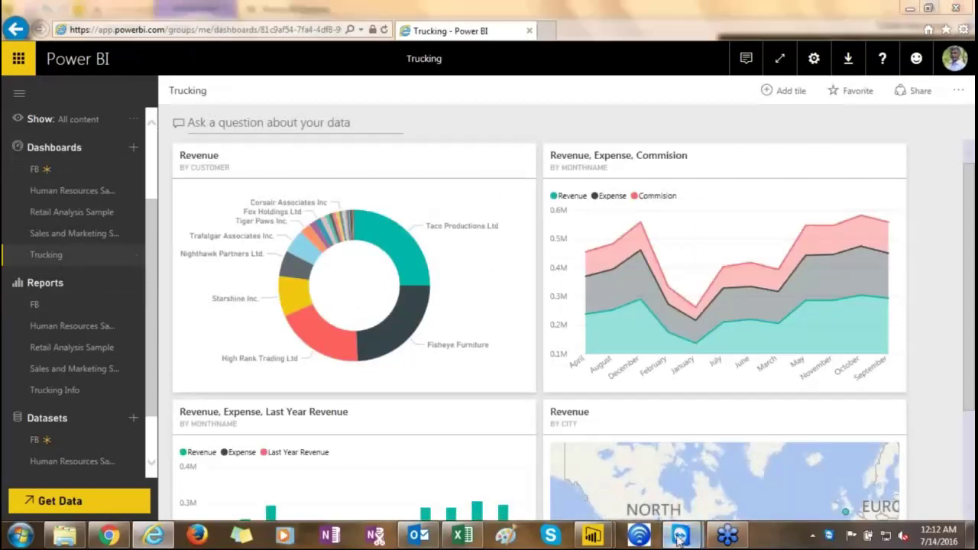
pyautogui.moveTo(680, 535)
pyautogui.click(732, 477)
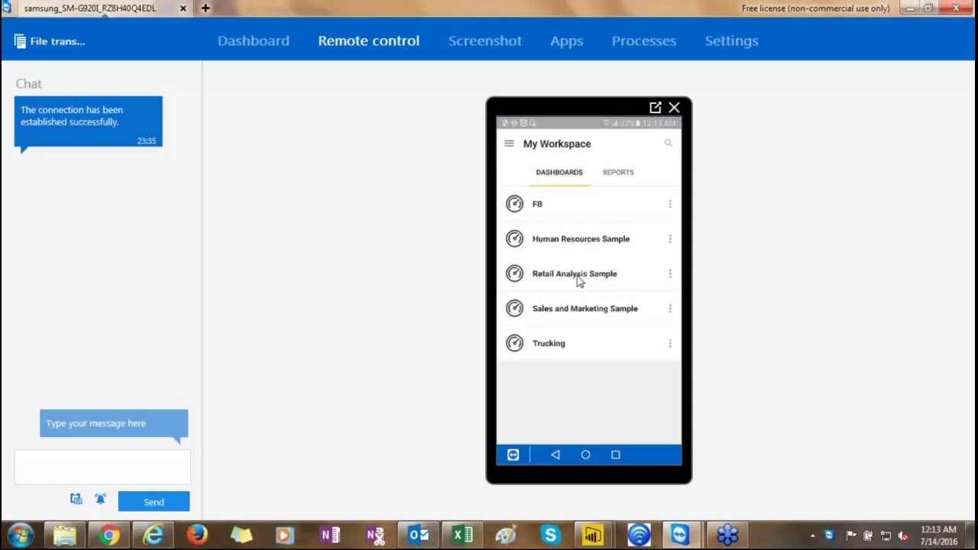
# Open the Trucking dashboard on the phone and browse its donut, monthly chart and map tiles.
pyautogui.click(547, 344)
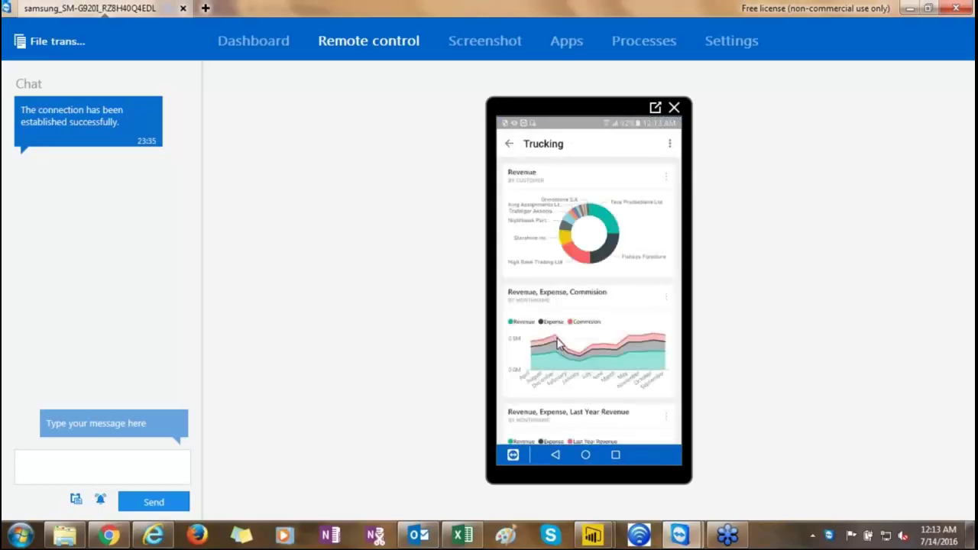
pyautogui.scroll(-5, 557, 344)
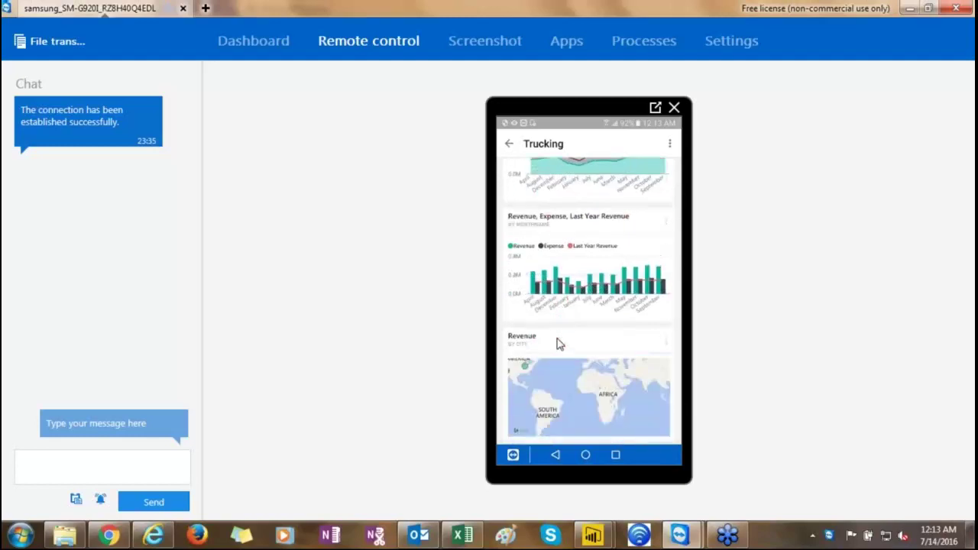
pyautogui.scroll(5, 557, 344)
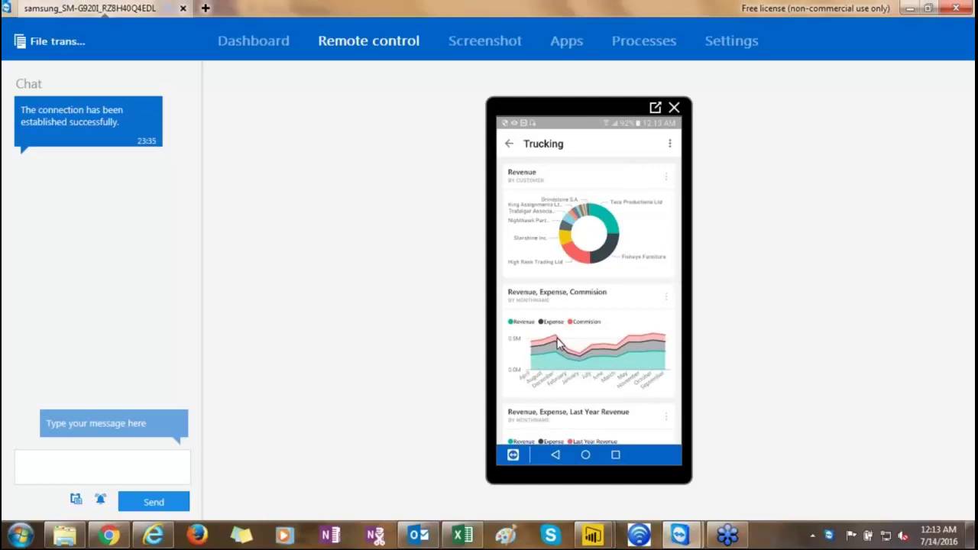
pyautogui.scroll(-5, 558, 344)
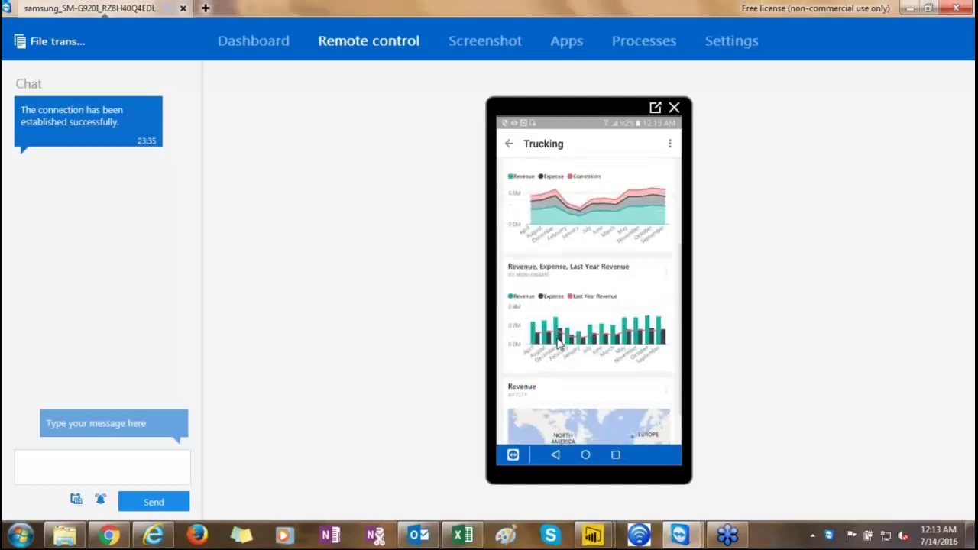
pyautogui.scroll(-2, 560, 346)
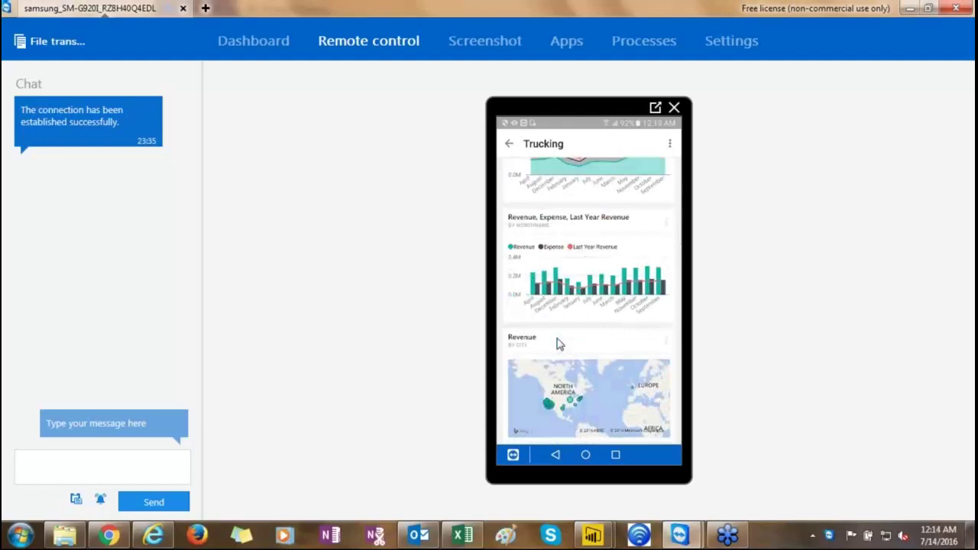
# Open the Revenue, Expense, Last Year Revenue tile and bring up the Comment editor for annotating it.
pyautogui.click(557, 343)
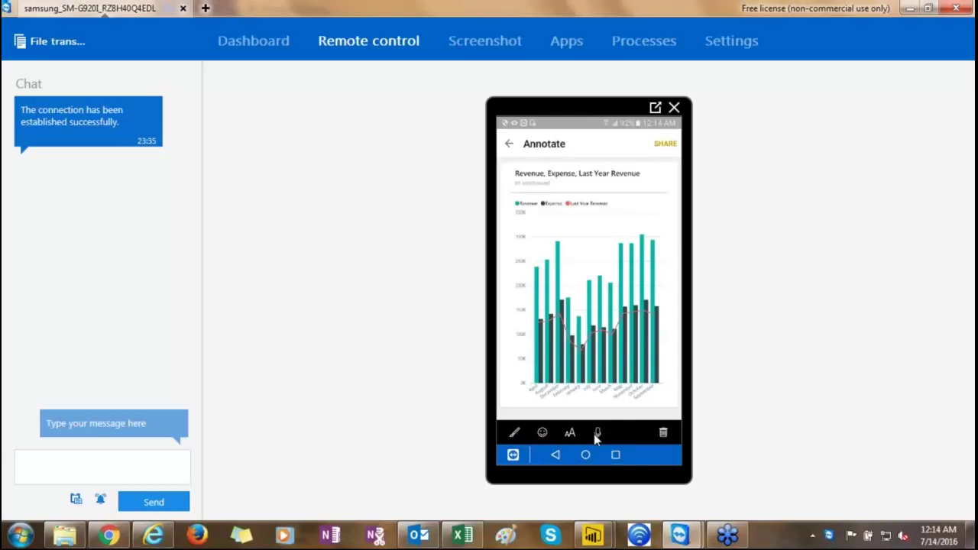
pyautogui.click(539, 441)
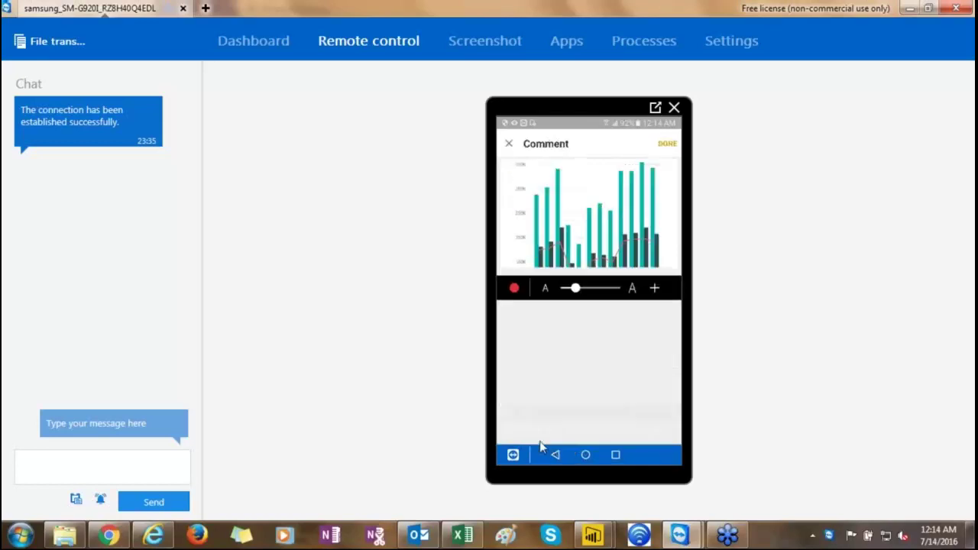
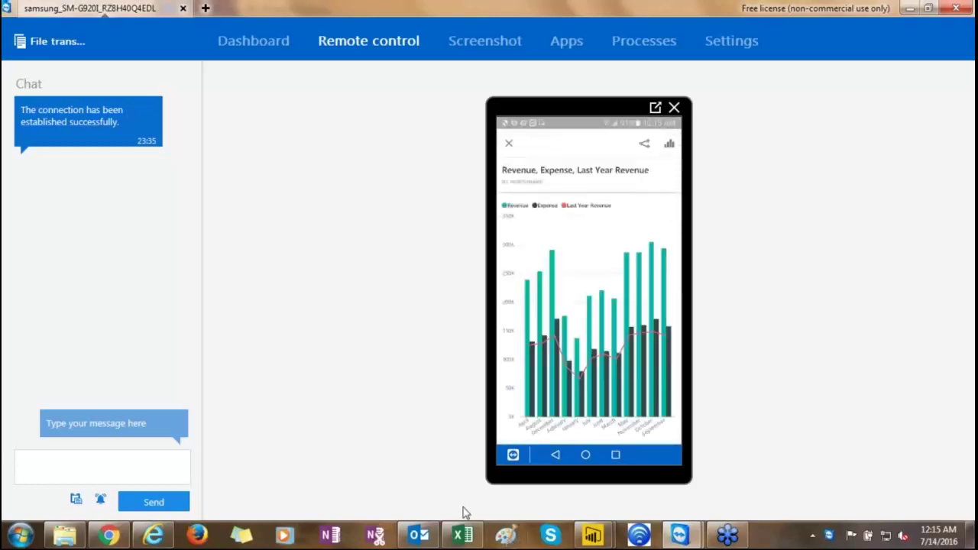
# Wait for the mirrored phone to rotate and load the Trucking Info dashboard in landscape.
pyautogui.moveTo(435, 539)
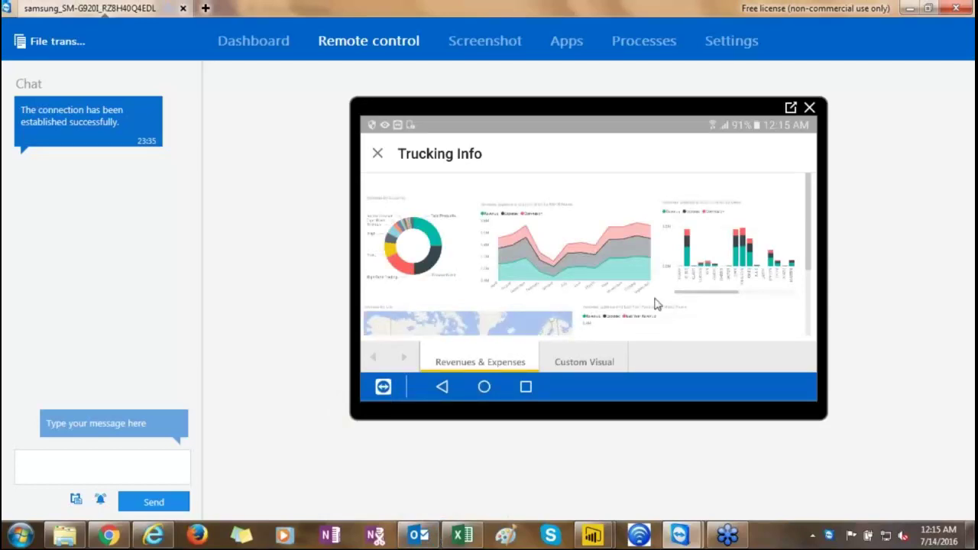
# Scroll the mirrored Trucking Info dashboard to the map and monthly revenue and expense bar chart.
pyautogui.scroll(-3, 655, 304)
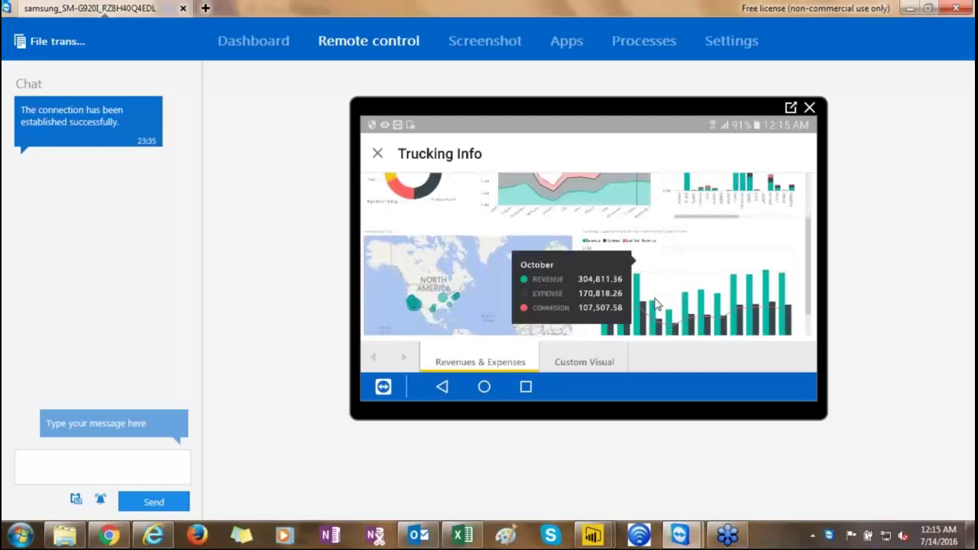
pyautogui.scroll(3, 655, 304)
pyautogui.scroll(3, 655, 304)
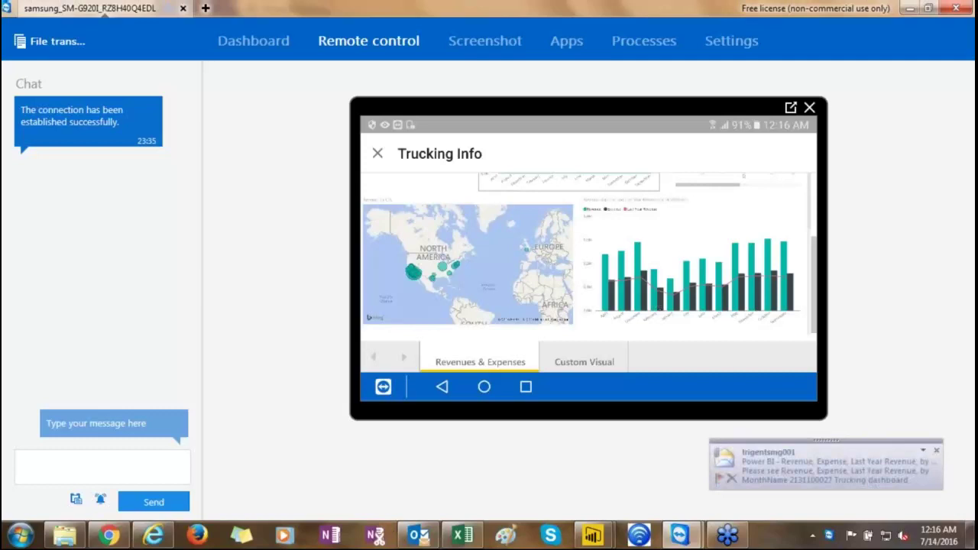
# Open the PNG chart attached to the newest Power BI email in Outlook to see 'what happened here'.
pyautogui.click(419, 536)
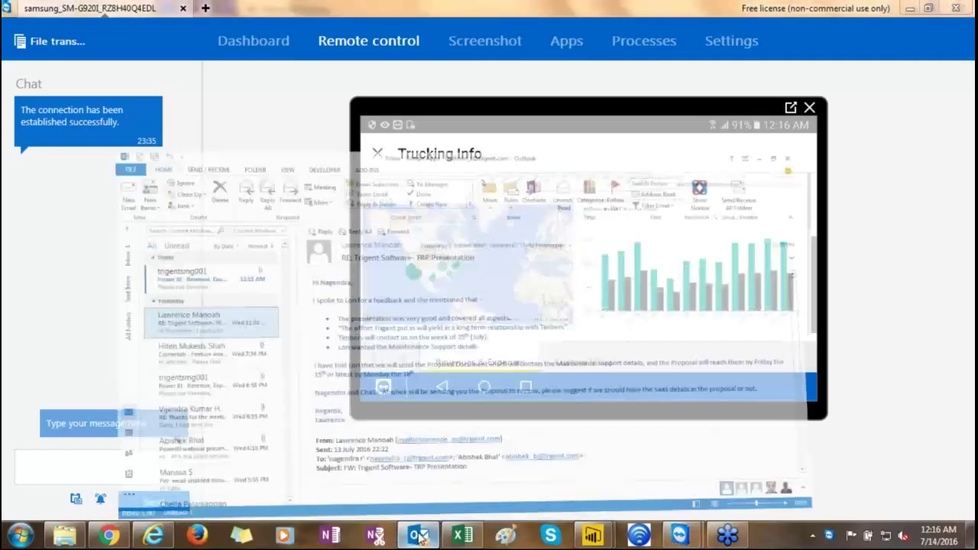
pyautogui.click(112, 190)
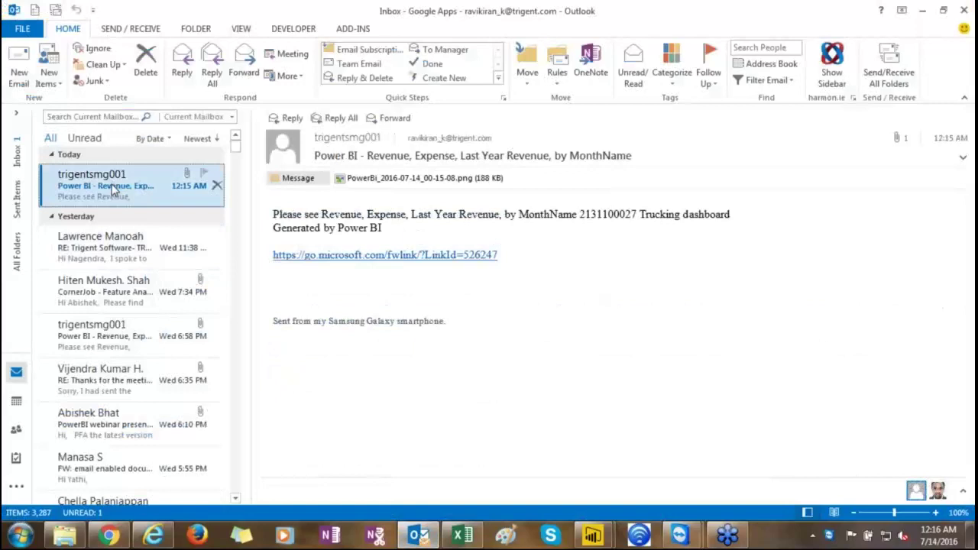
pyautogui.doubleClick(372, 180)
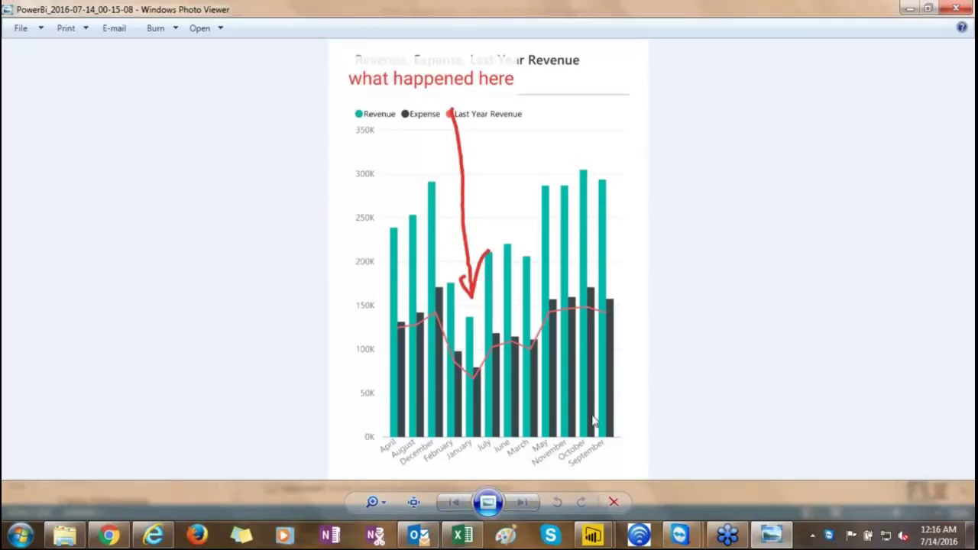
# Go back to TeamViewer and connect to the iPhone by choosing its ID from the recent partner IDs.
pyautogui.moveTo(680, 537)
pyautogui.click(704, 505)
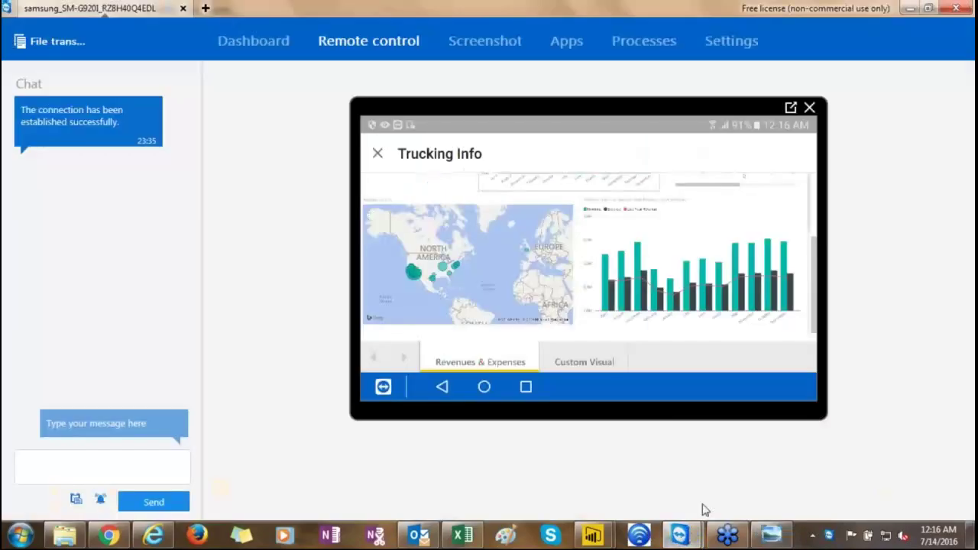
pyautogui.click(183, 8)
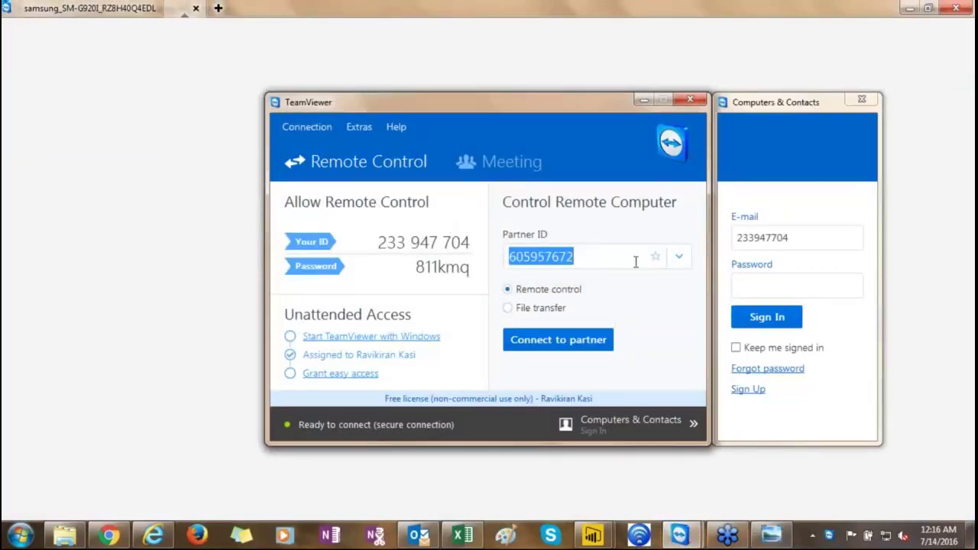
pyautogui.click(679, 256)
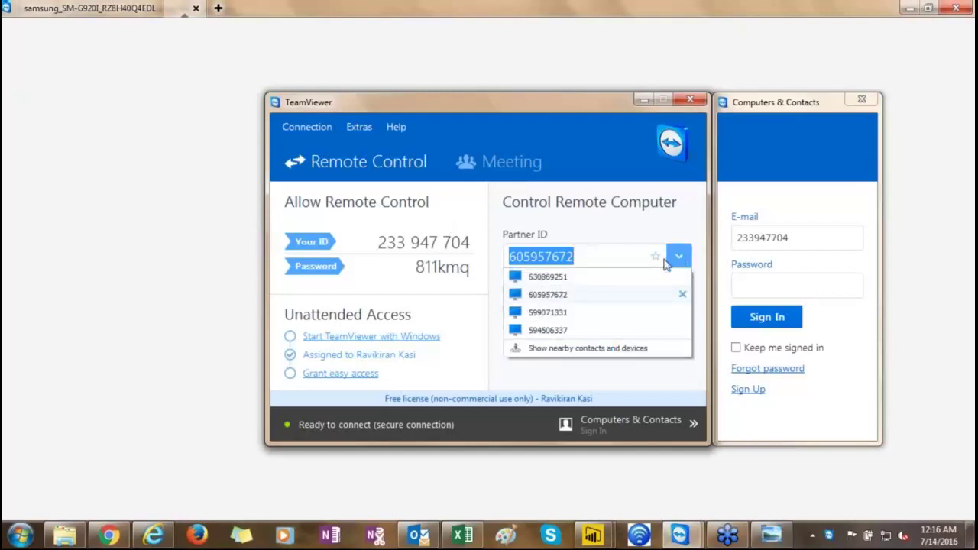
pyautogui.click(583, 214)
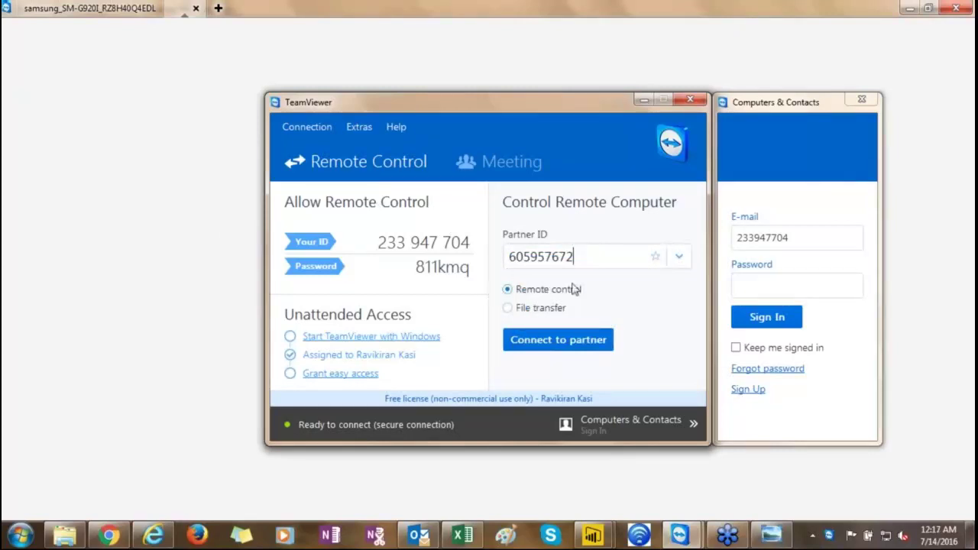
pyautogui.click(679, 257)
pyautogui.click(603, 278)
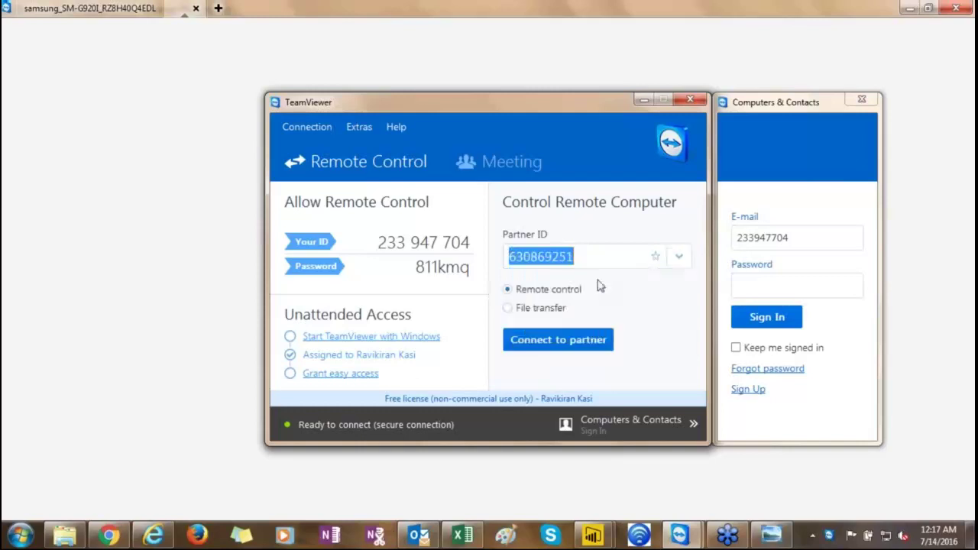
pyautogui.click(566, 338)
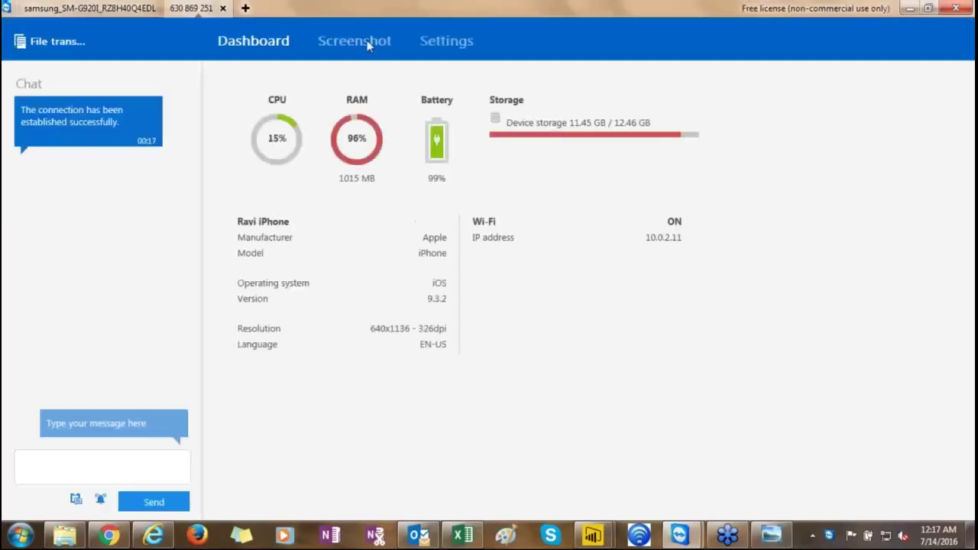
# Request a screenshot from the iPhone, then advance the slideshow to the Thank you slide.
pyautogui.click(369, 44)
pyautogui.click(573, 294)
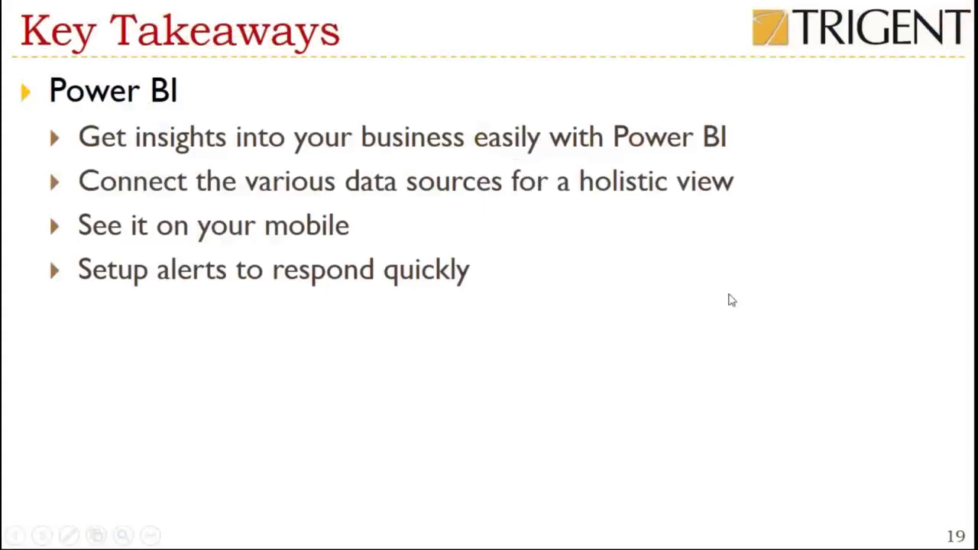
pyautogui.click(731, 300)
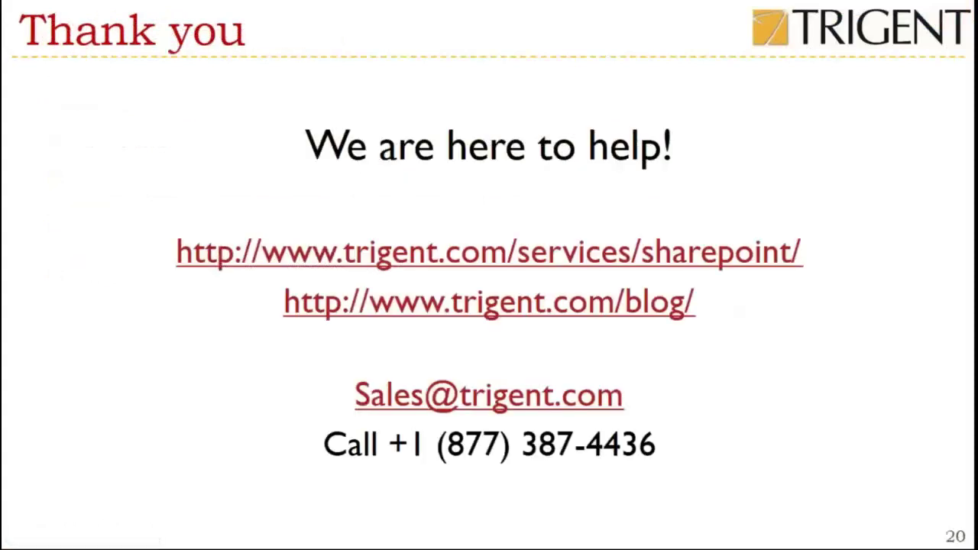